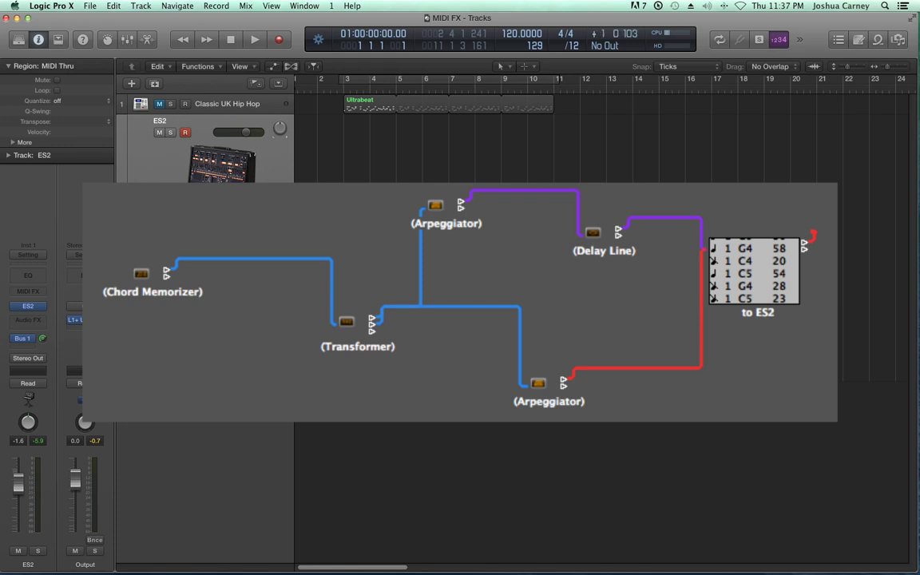
# - Insert the Arpeggiator MIDI effect on the ES2 track and reposition its plug-in window
pyautogui.click(44, 298)
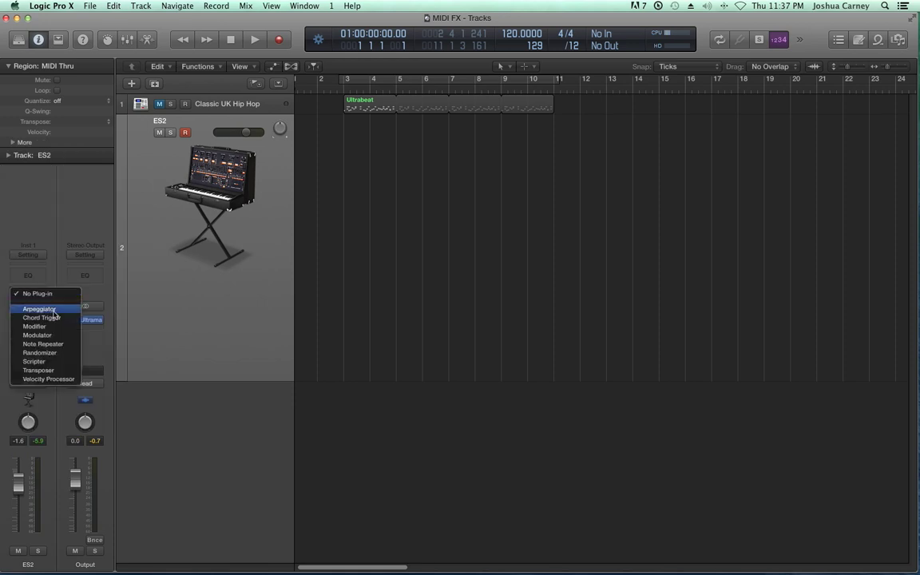
pyautogui.click(171, 316)
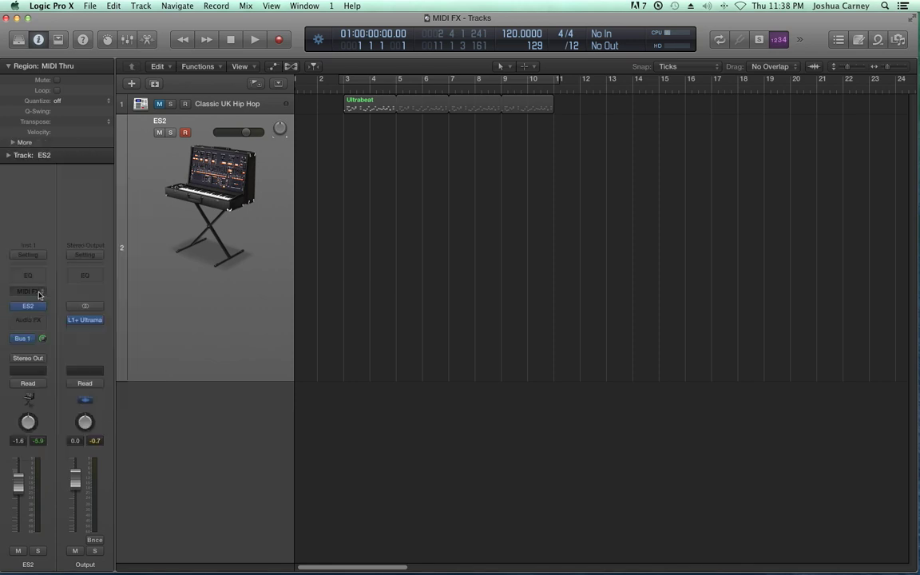
pyautogui.click(28, 294)
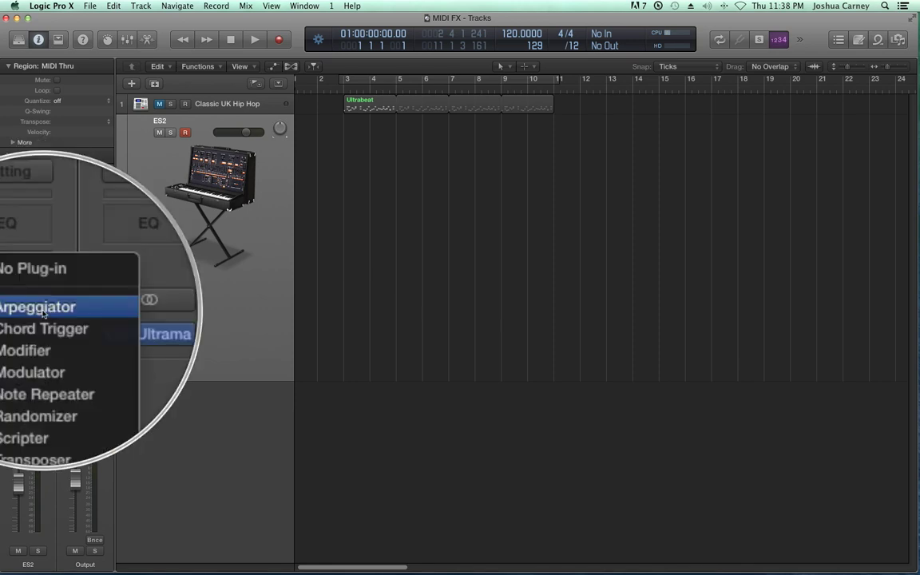
pyautogui.click(36, 305)
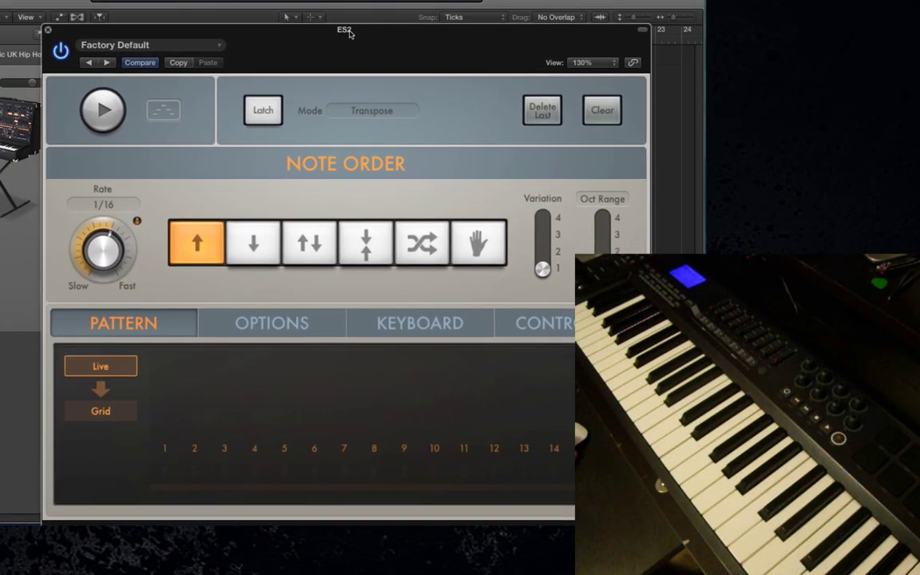
pyautogui.moveTo(349, 34); pyautogui.dragTo(324, 19)
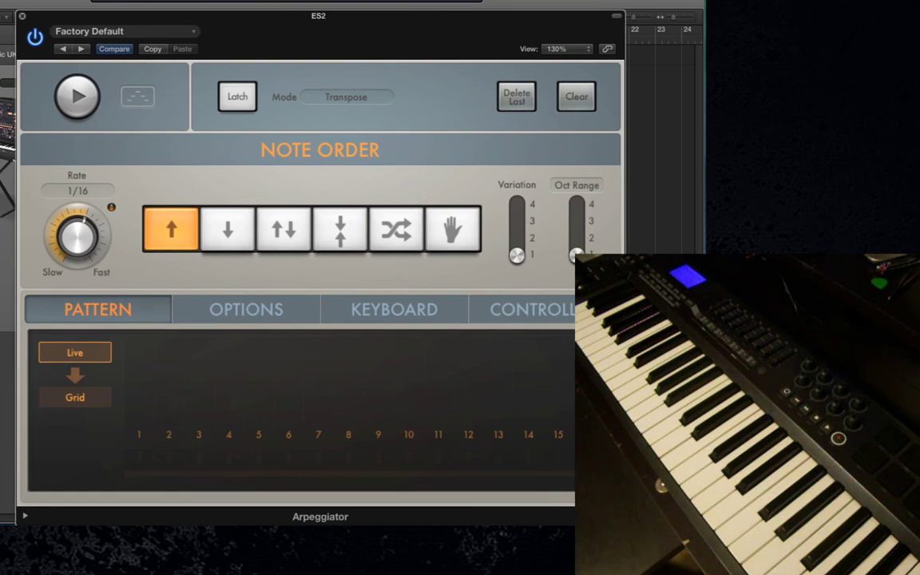
pyautogui.moveTo(290, 28); pyautogui.dragTo(280, 21)
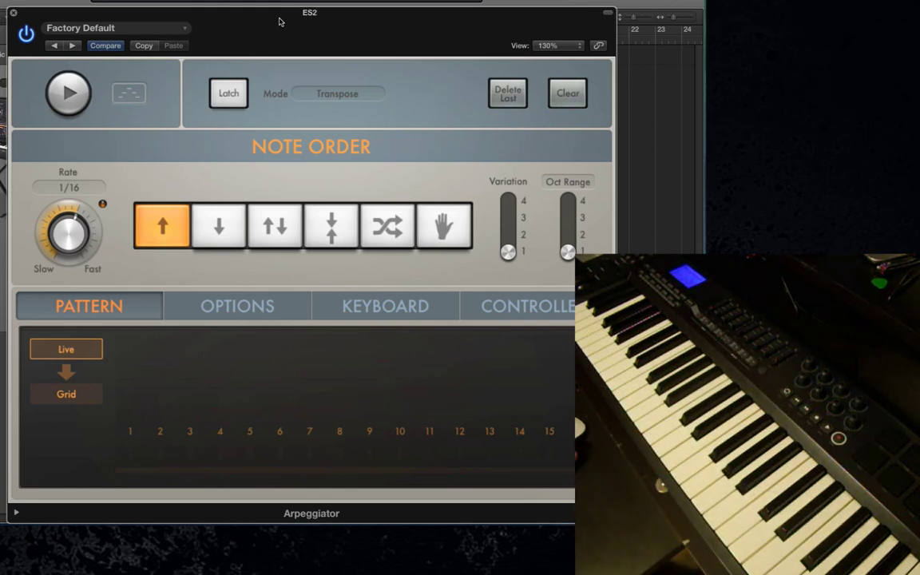
pyautogui.moveTo(279, 22); pyautogui.dragTo(256, 5)
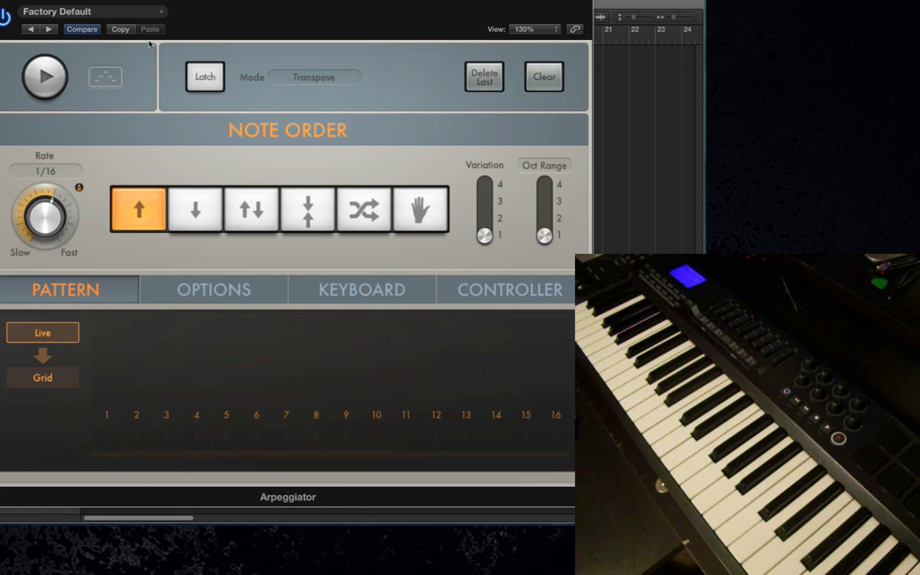
pyautogui.moveTo(140, 3); pyautogui.dragTo(156, 5)
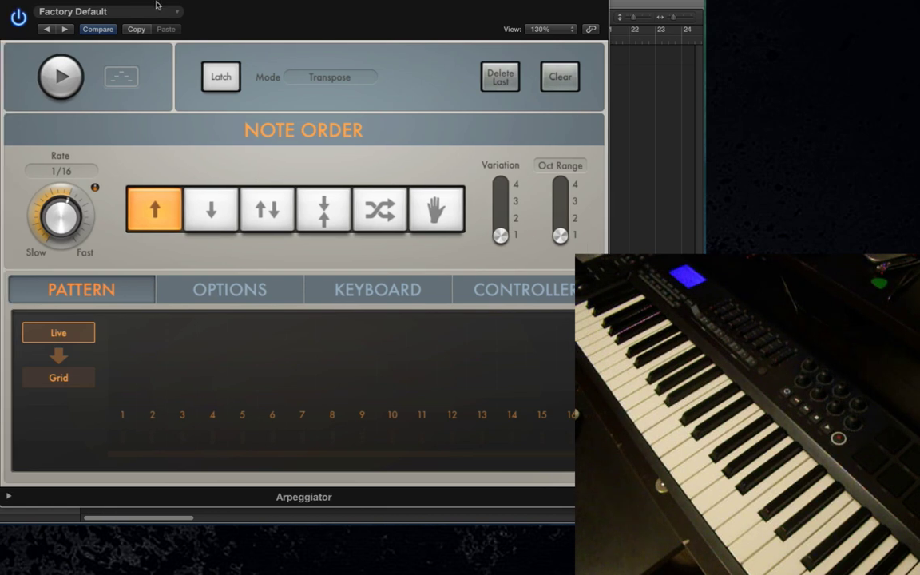
# - Switch the arpeggiator on, off and on again, leaving it running
pyautogui.click(61, 80)
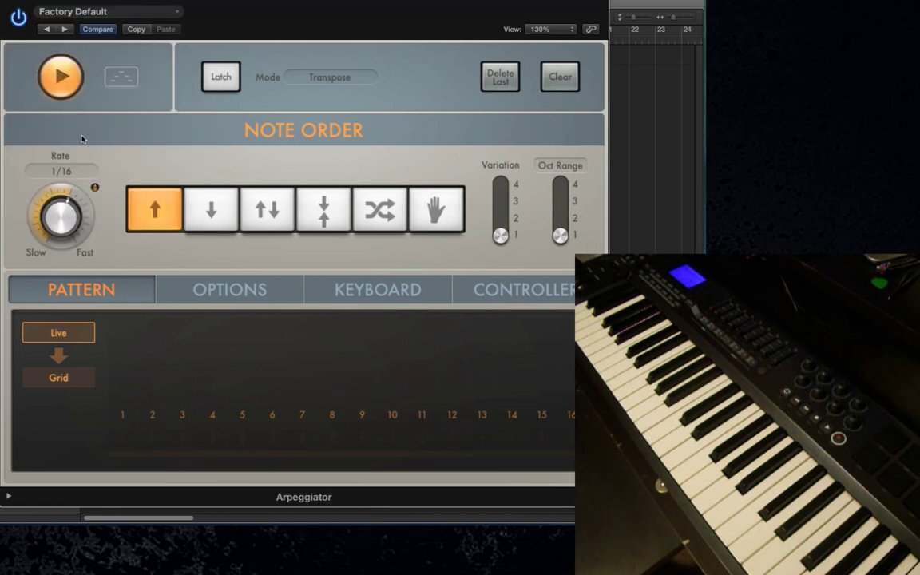
pyautogui.click(60, 89)
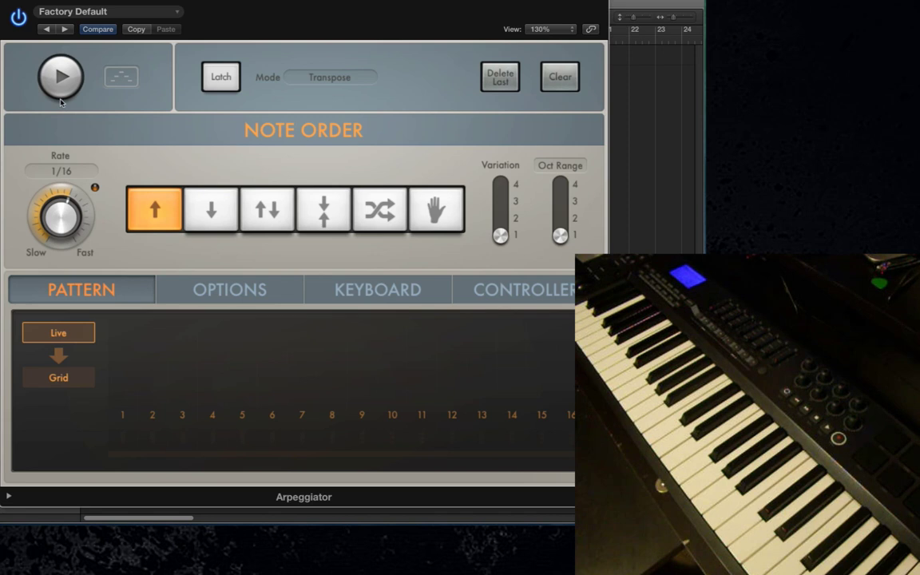
pyautogui.click(61, 89)
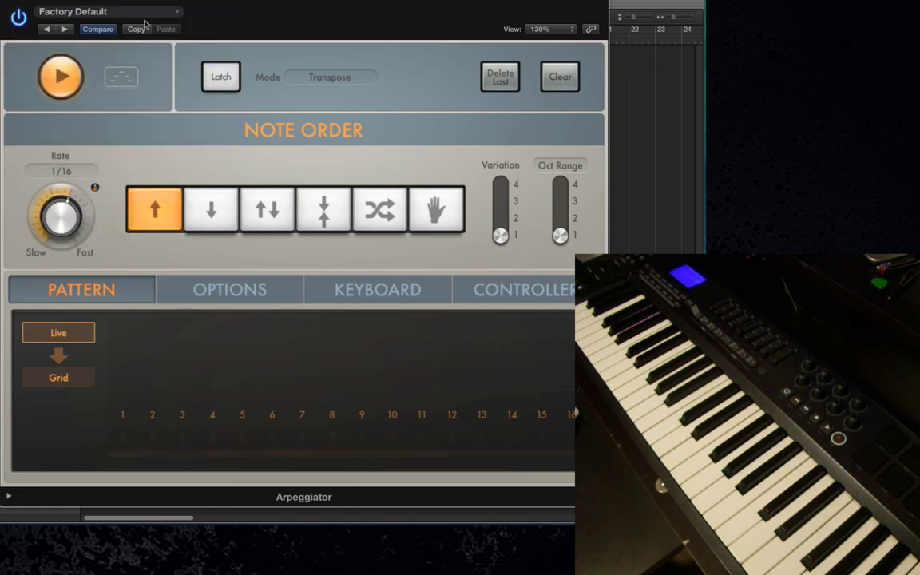
# - Try the Groovy Cycle 01 preset and recall the arpeggiator's default setting
pyautogui.click(114, 12)
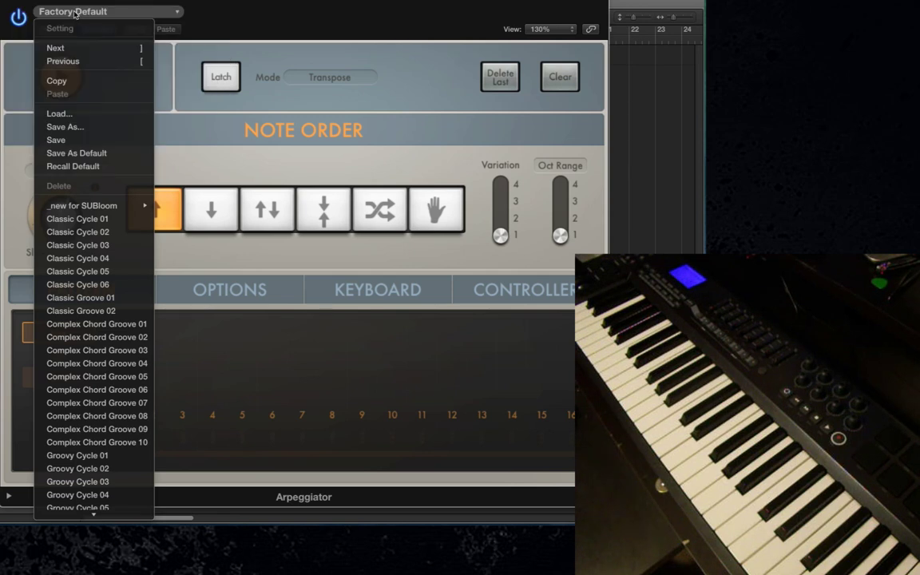
pyautogui.moveTo(89, 514)
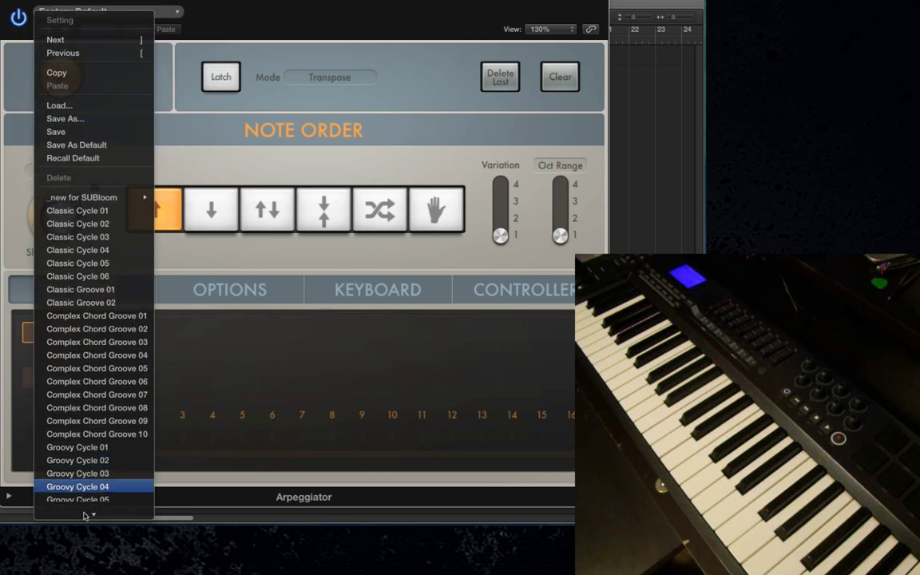
pyautogui.click(89, 414)
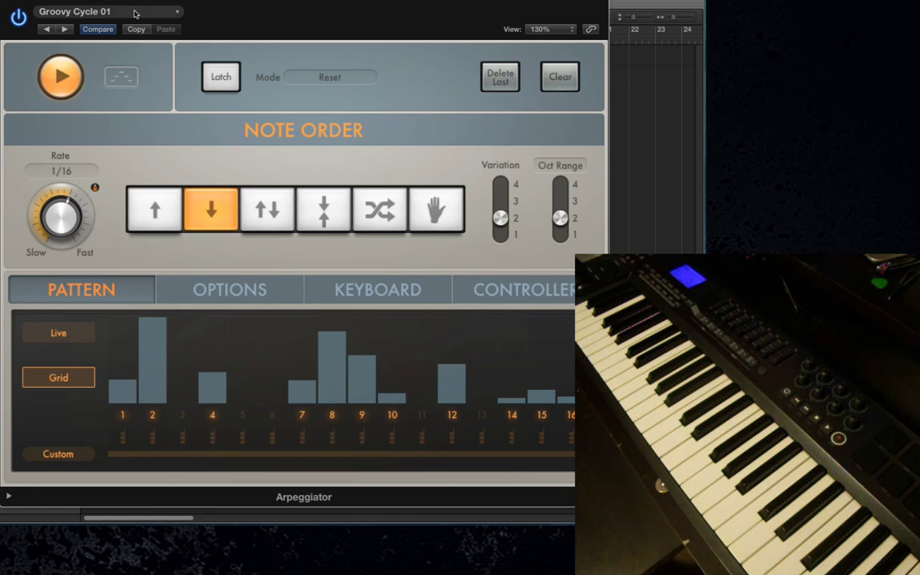
pyautogui.click(99, 13)
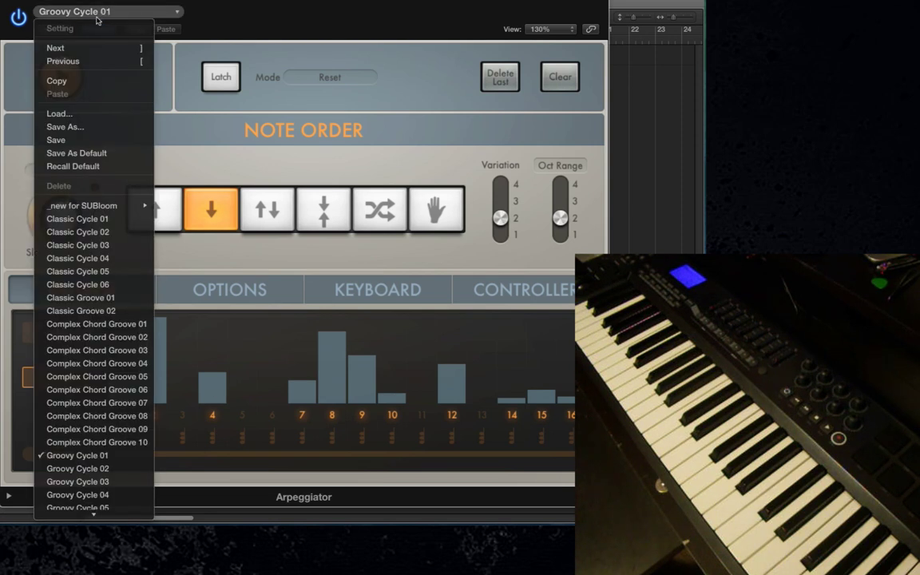
pyautogui.click(80, 164)
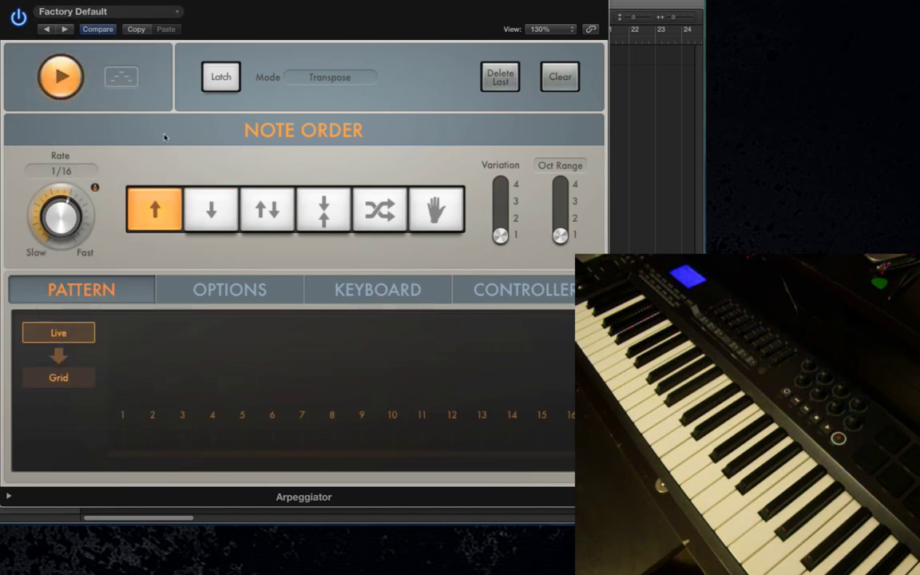
# - Test the arpeggiator's Latch function on held notes, stop the arpeggio and switch Latch off
pyautogui.click(220, 80)
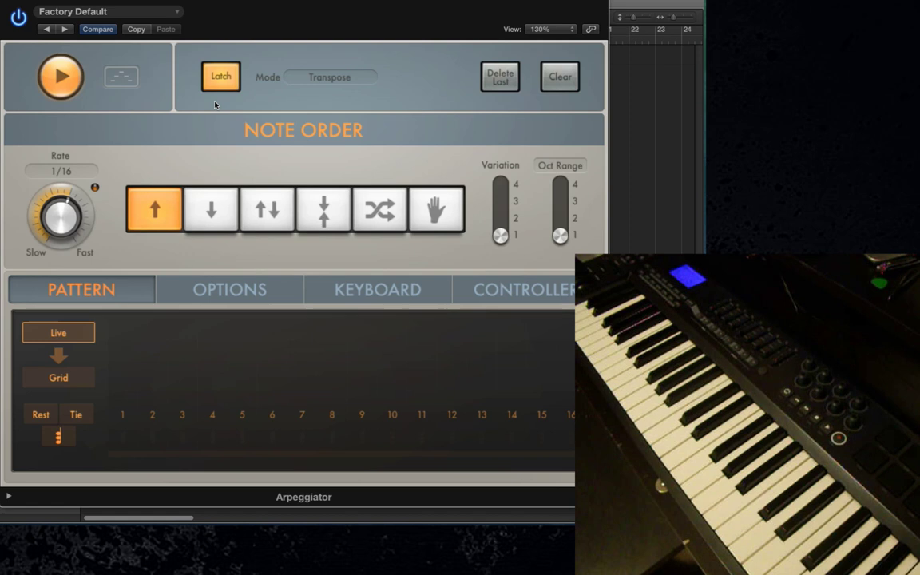
pyautogui.click(212, 88)
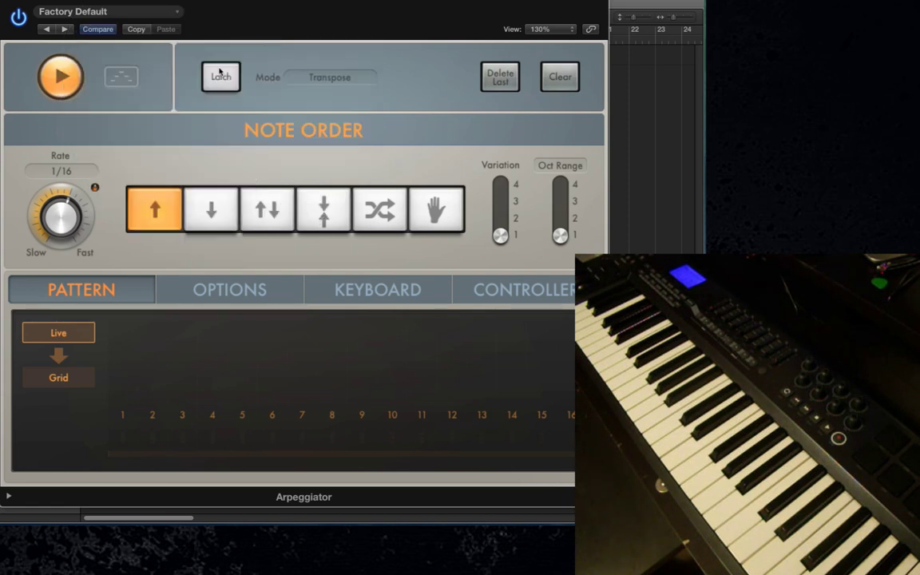
pyautogui.click(210, 73)
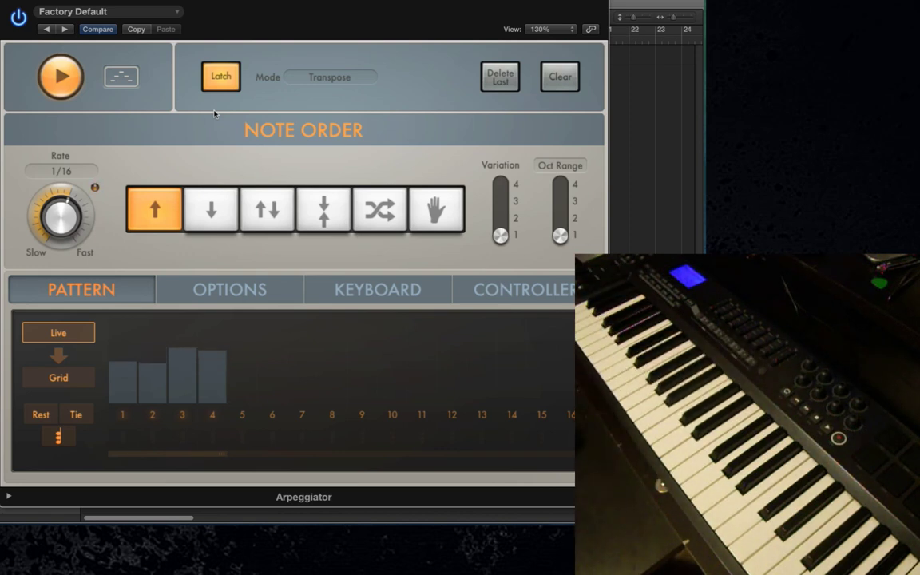
pyautogui.click(51, 75)
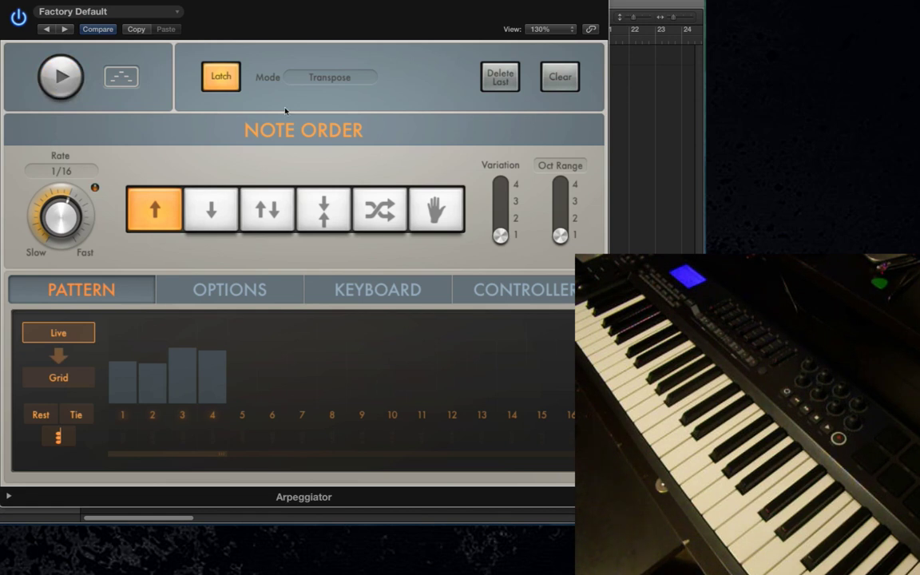
pyautogui.click(228, 88)
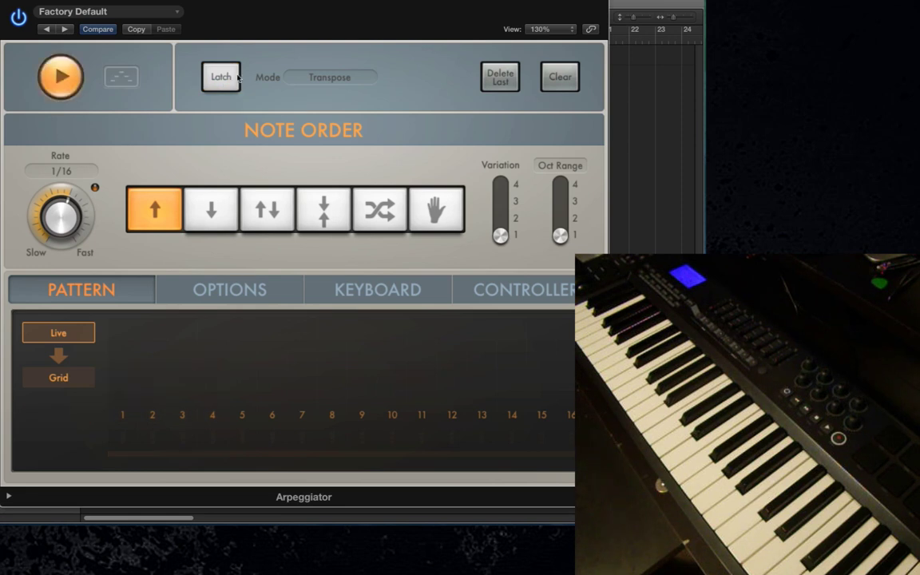
# - Keep the latch mode on Transpose and try played chords with Latch on, switching it off again after each test
pyautogui.click(353, 80)
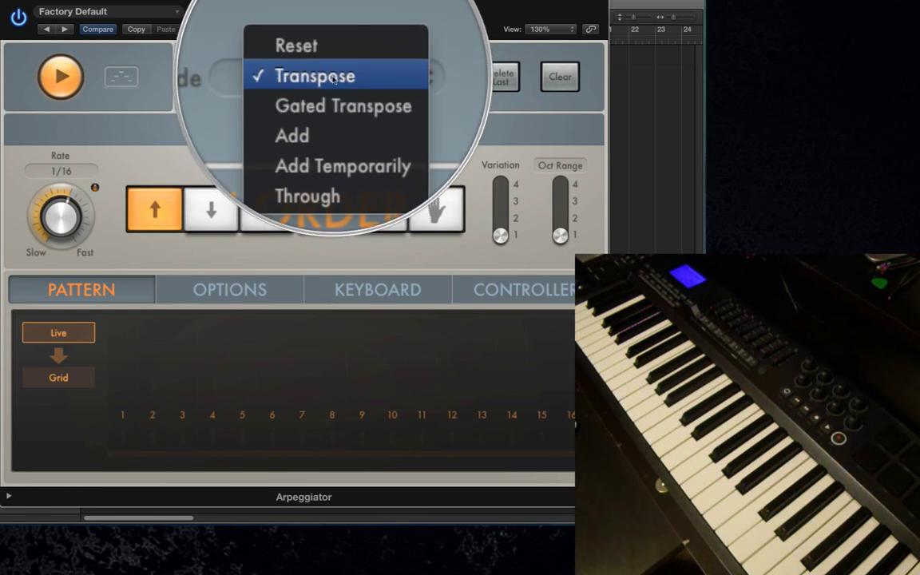
pyautogui.click(283, 77)
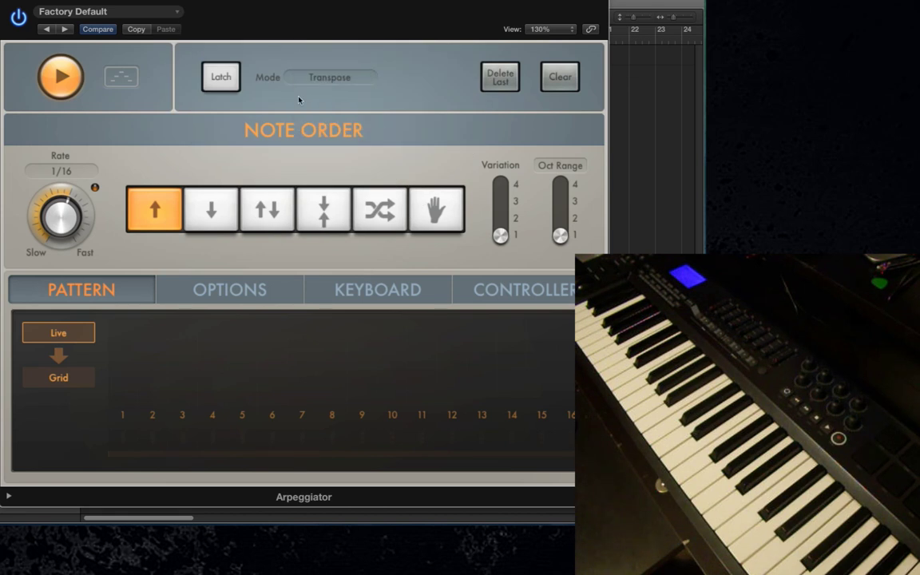
pyautogui.click(234, 86)
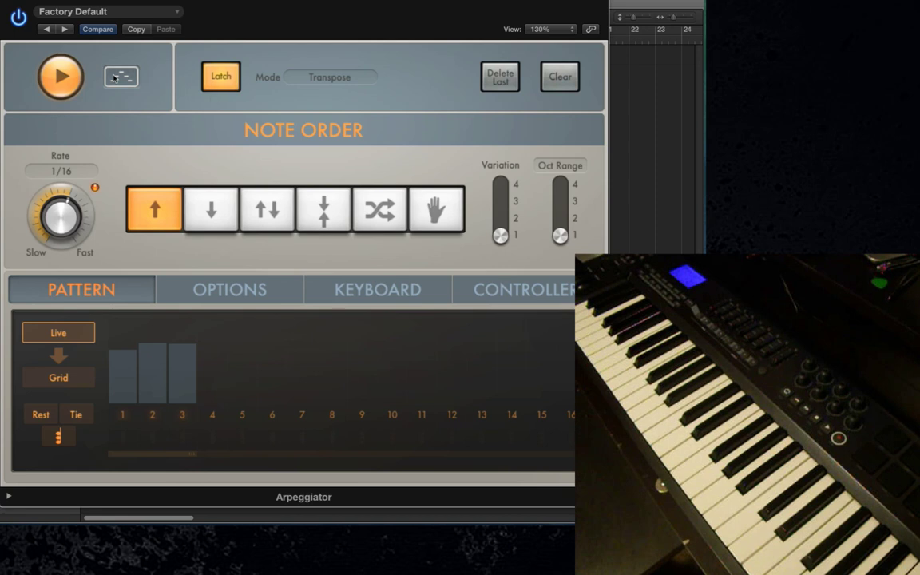
pyautogui.click(71, 78)
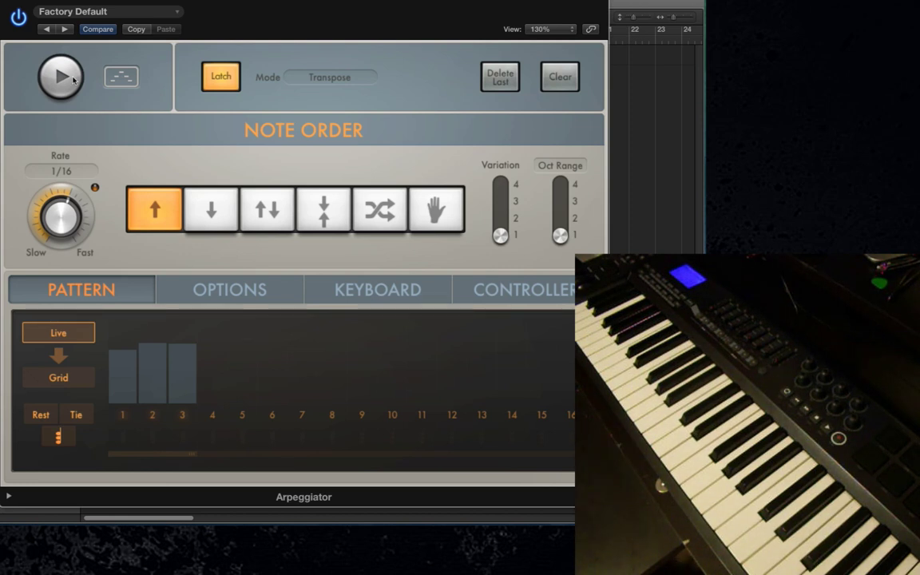
pyautogui.click(73, 79)
pyautogui.click(218, 78)
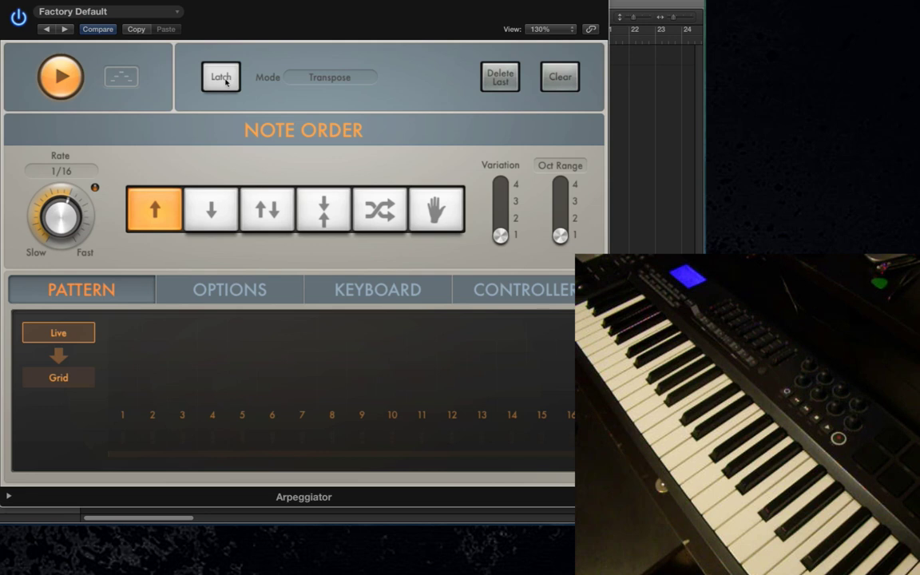
pyautogui.click(224, 81)
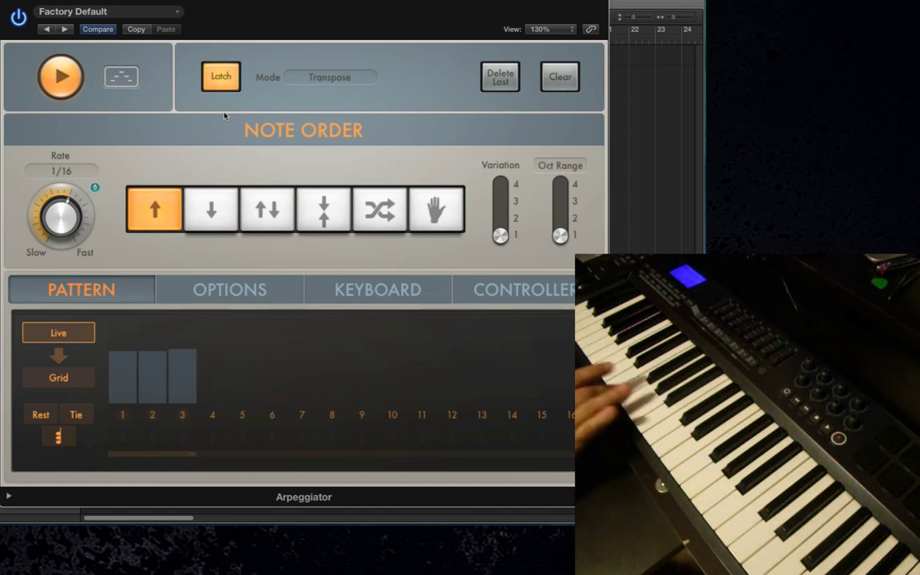
pyautogui.click(221, 80)
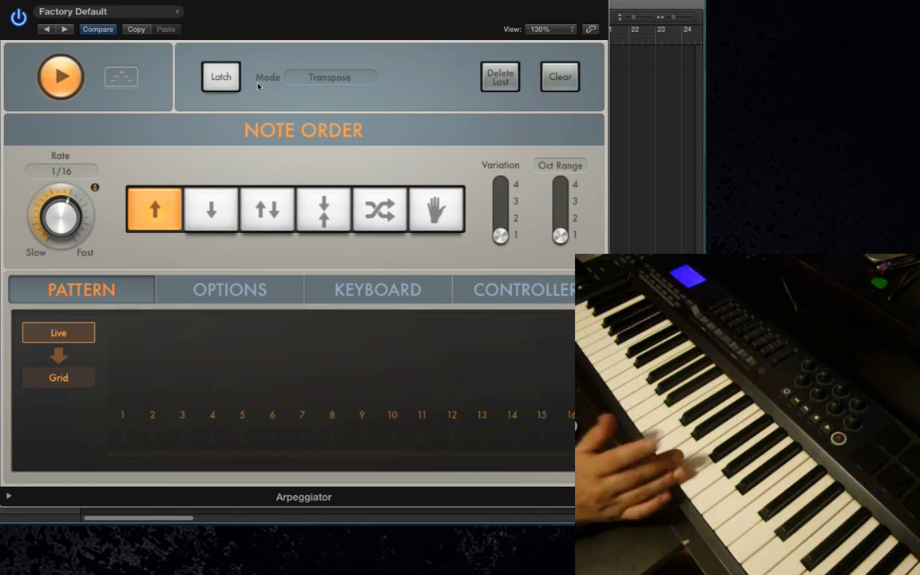
# - Turn Latch on and set its mode to Reset
pyautogui.click(231, 79)
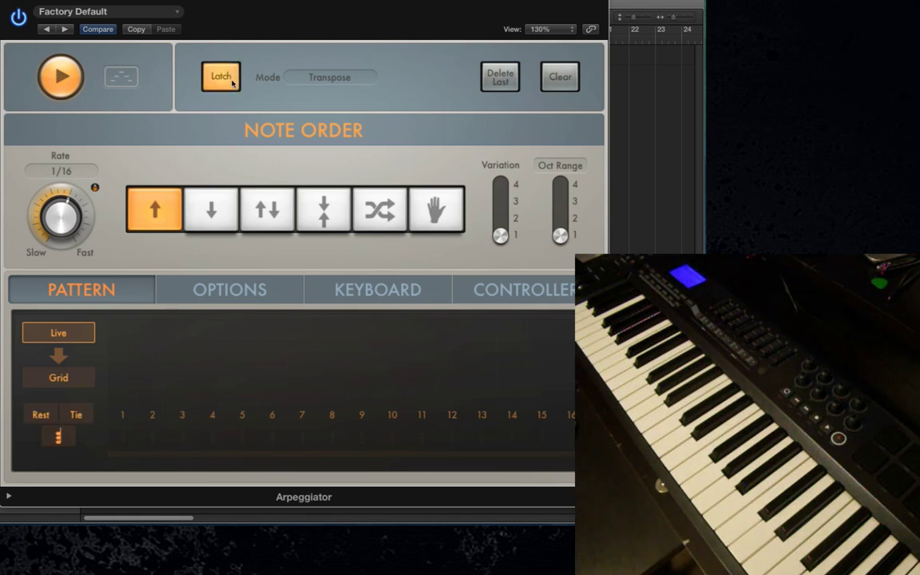
pyautogui.click(348, 77)
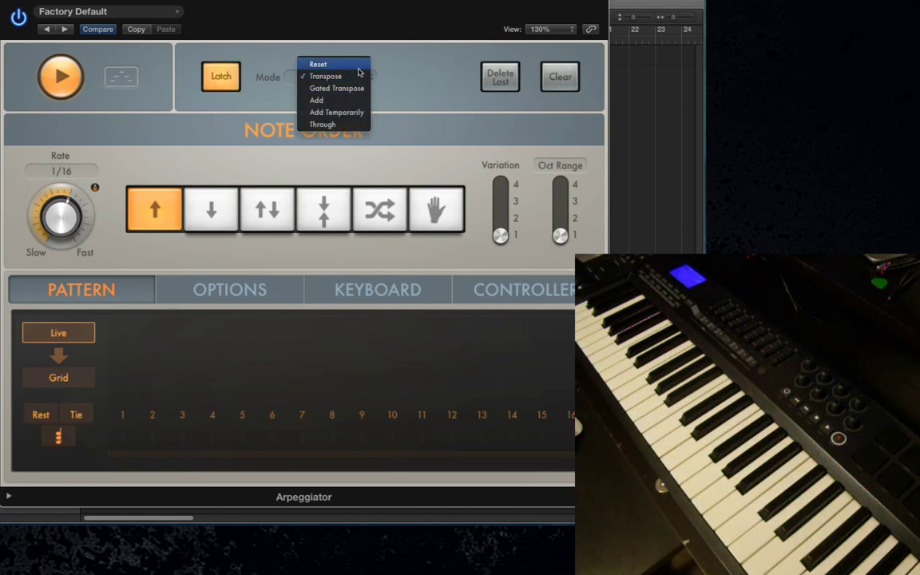
pyautogui.click(337, 69)
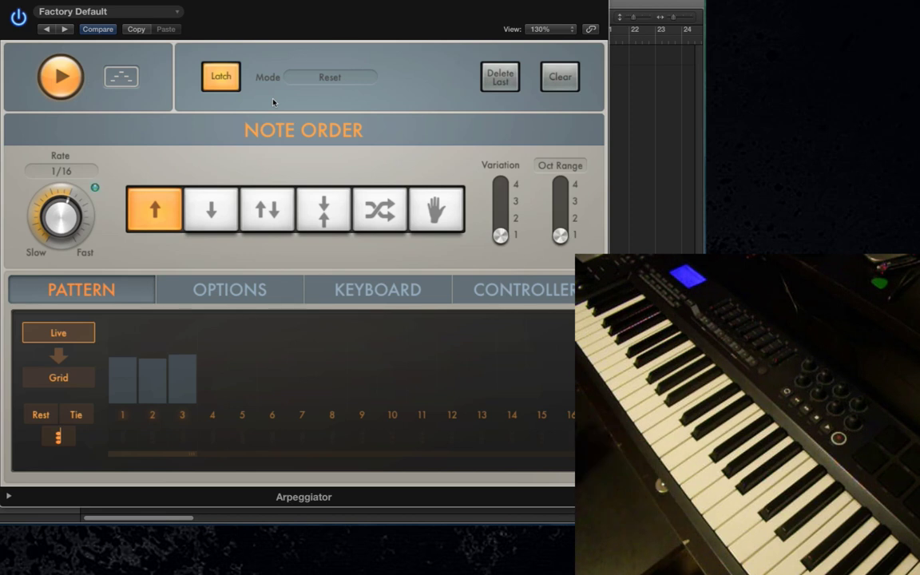
# - Clear the latched notes by switching Latch off, set the mode to Gated Transpose and re-enable Latch
pyautogui.click(231, 82)
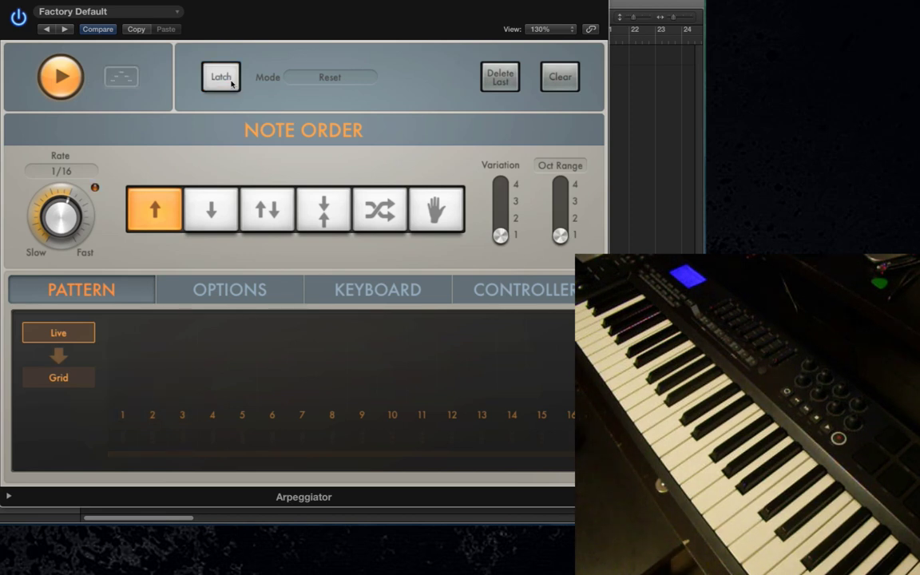
pyautogui.click(358, 81)
pyautogui.click(221, 78)
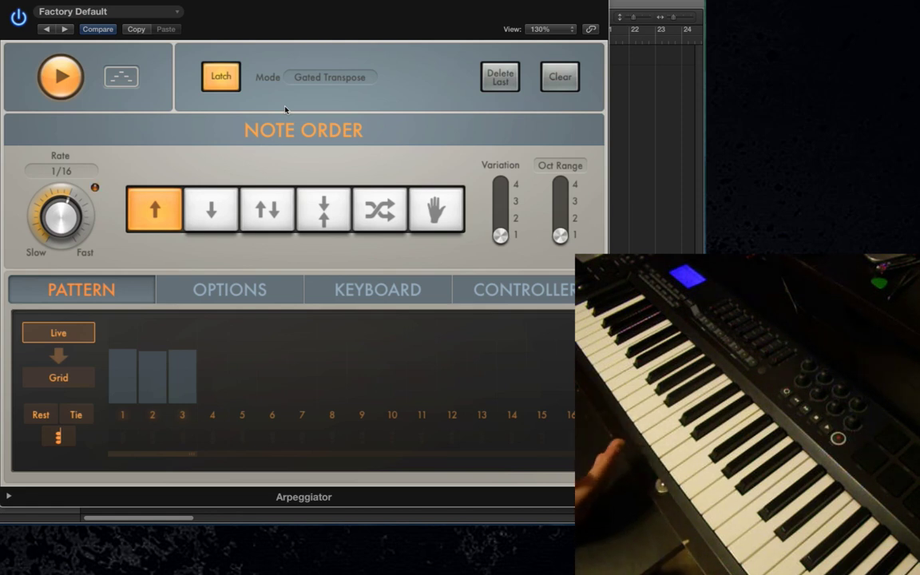
# - Set the arpeggiator's latch mode to Add
pyautogui.click(328, 77)
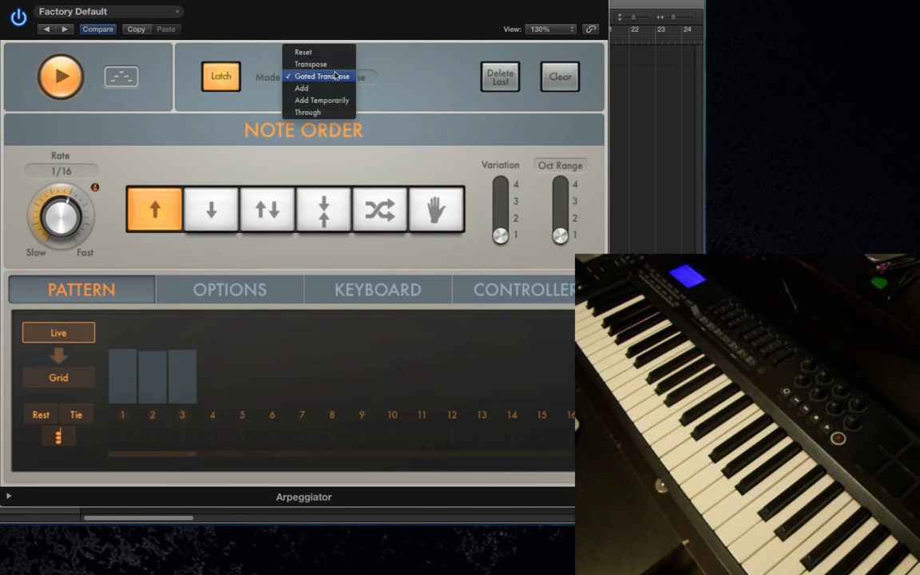
pyautogui.click(340, 88)
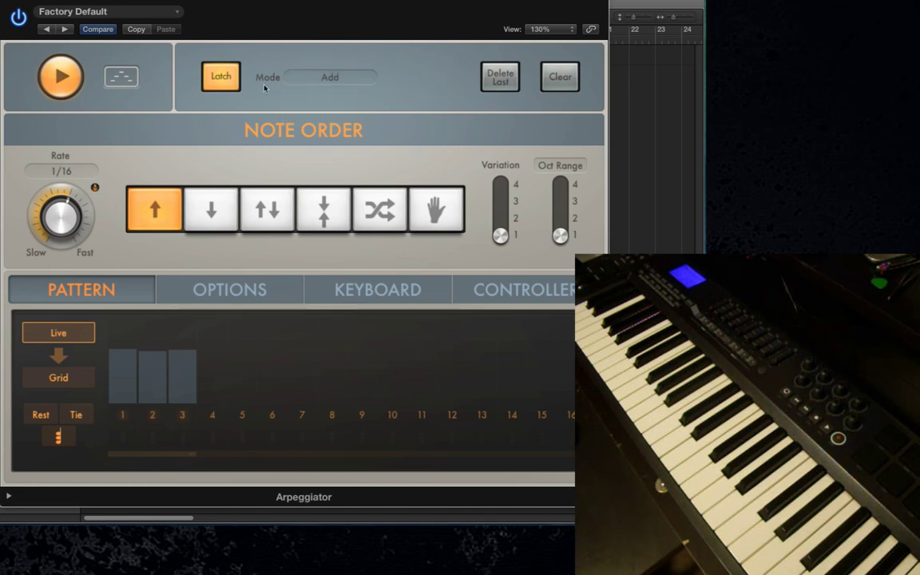
# - Clear the notes latched in Add mode and set the arpeggiator's latch mode to Add Temporarily
pyautogui.click(560, 88)
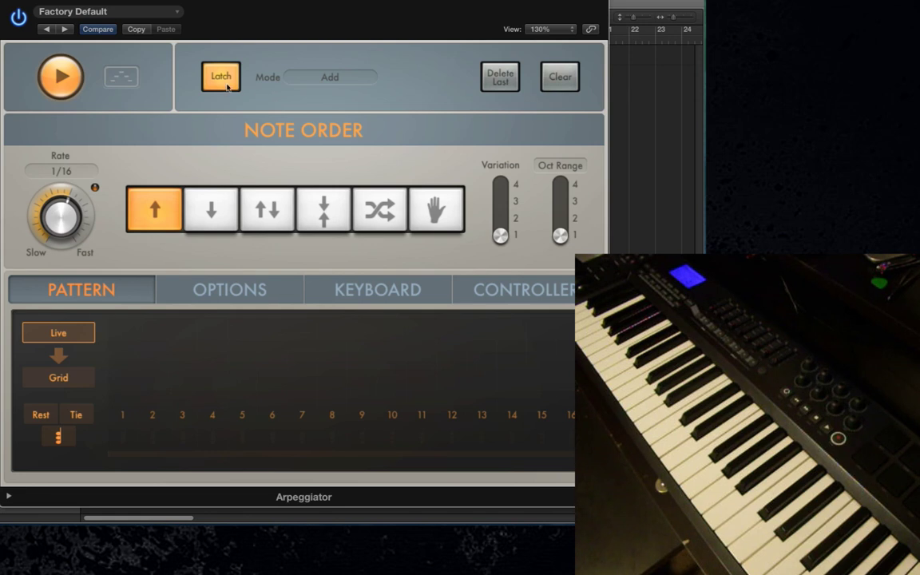
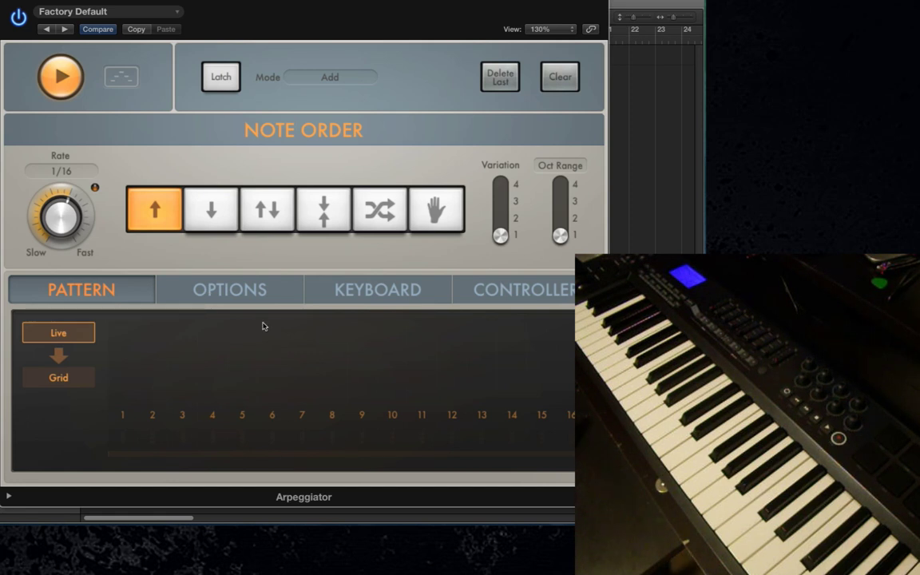
pyautogui.click(363, 79)
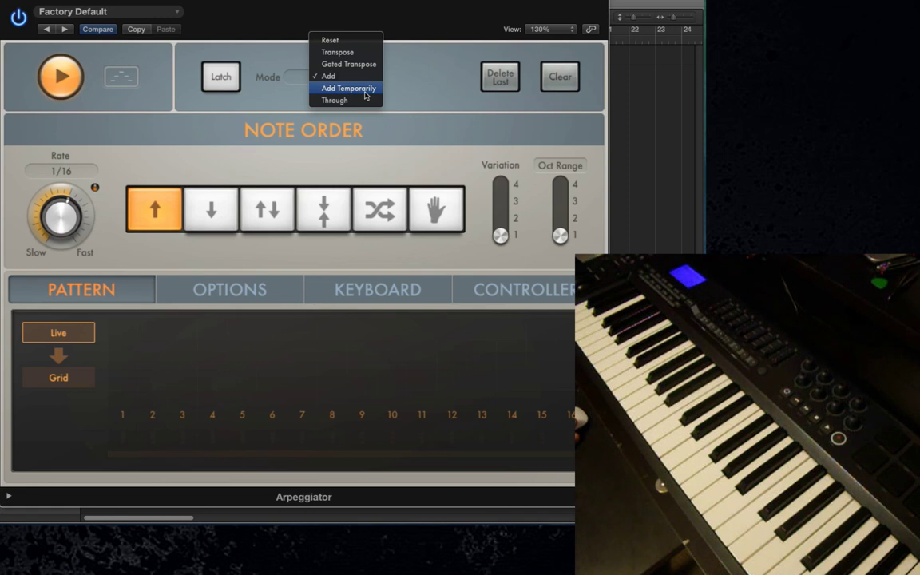
pyautogui.click(363, 89)
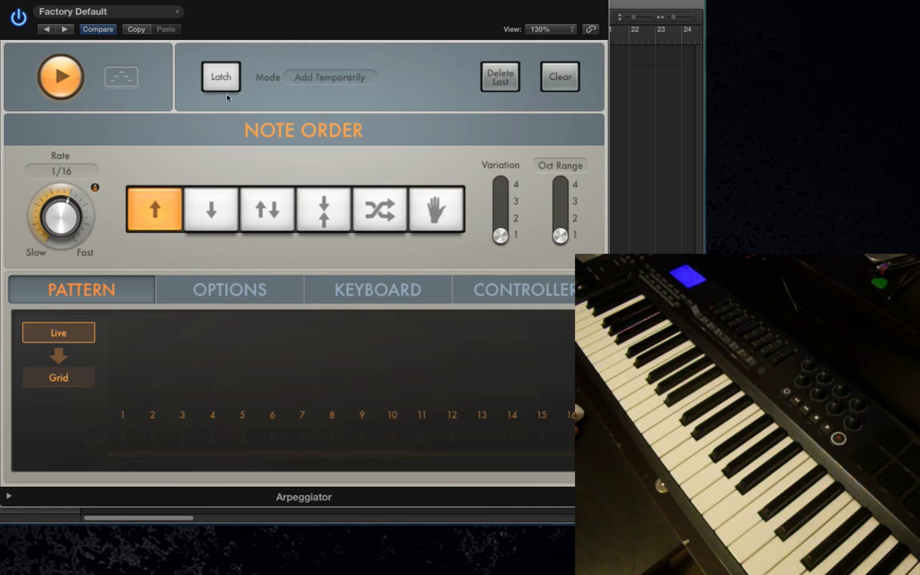
# - Try played notes and chords in Add Temporarily mode with Latch on, switching it off after each test
pyautogui.click(222, 83)
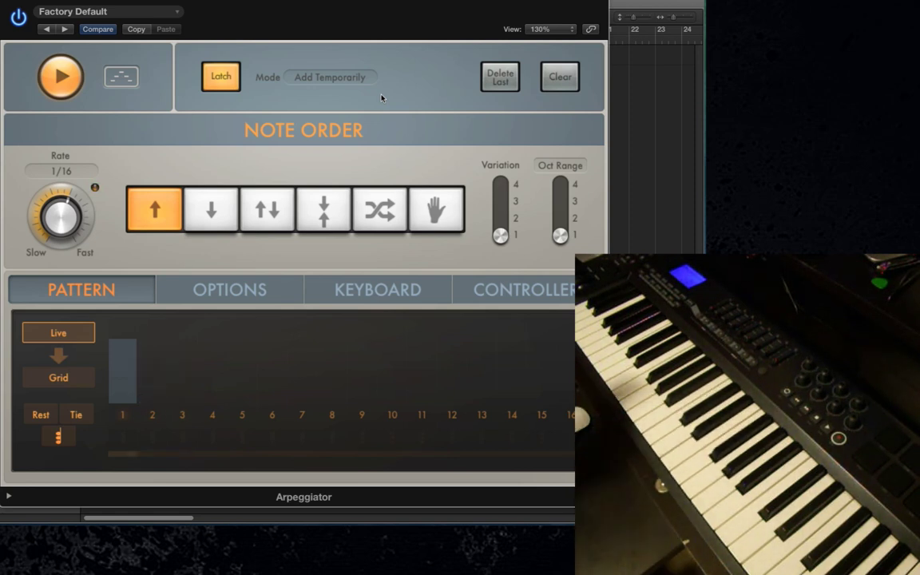
pyautogui.click(221, 76)
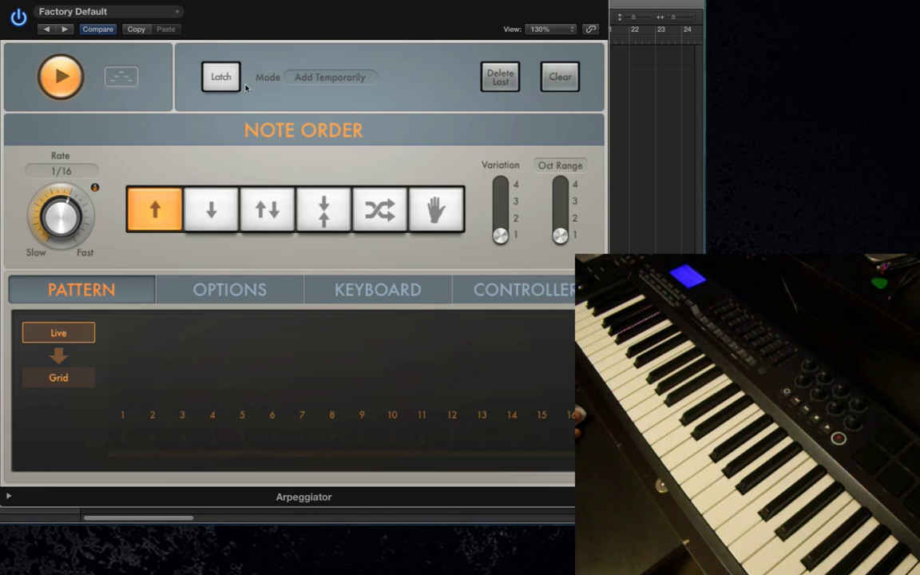
pyautogui.click(224, 80)
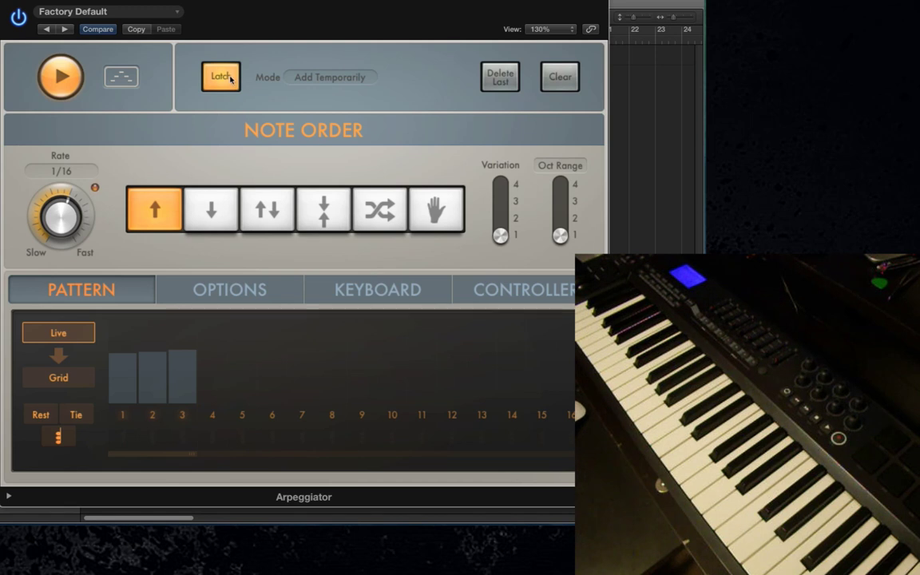
pyautogui.click(221, 77)
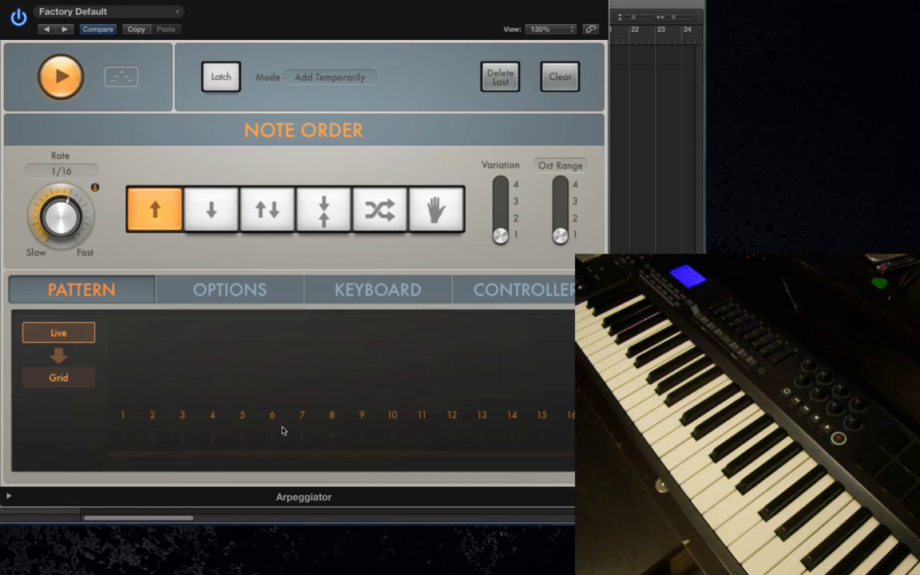
# - Set the latch mode to Through and try it with Latch on, turning Latch off after the played chord
pyautogui.click(370, 79)
pyautogui.click(336, 88)
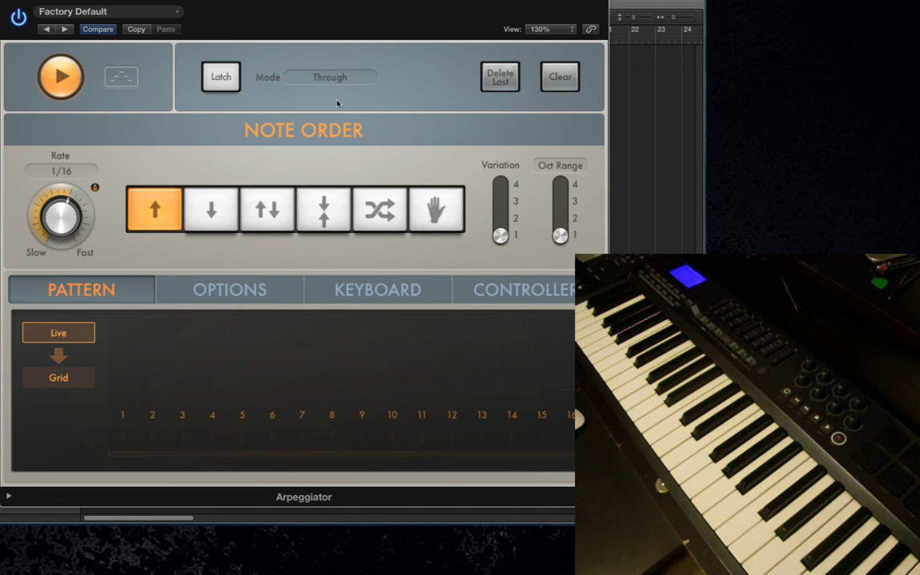
pyautogui.click(222, 79)
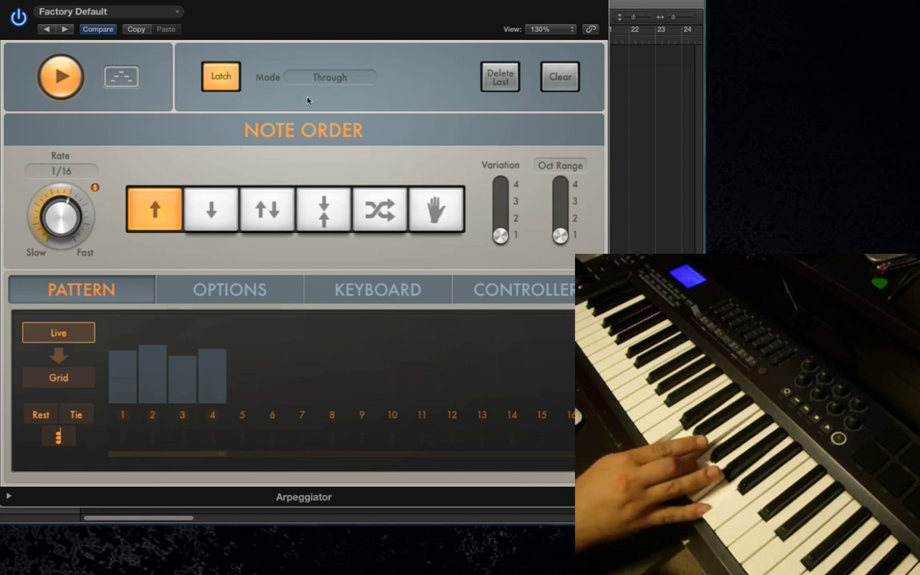
pyautogui.click(217, 77)
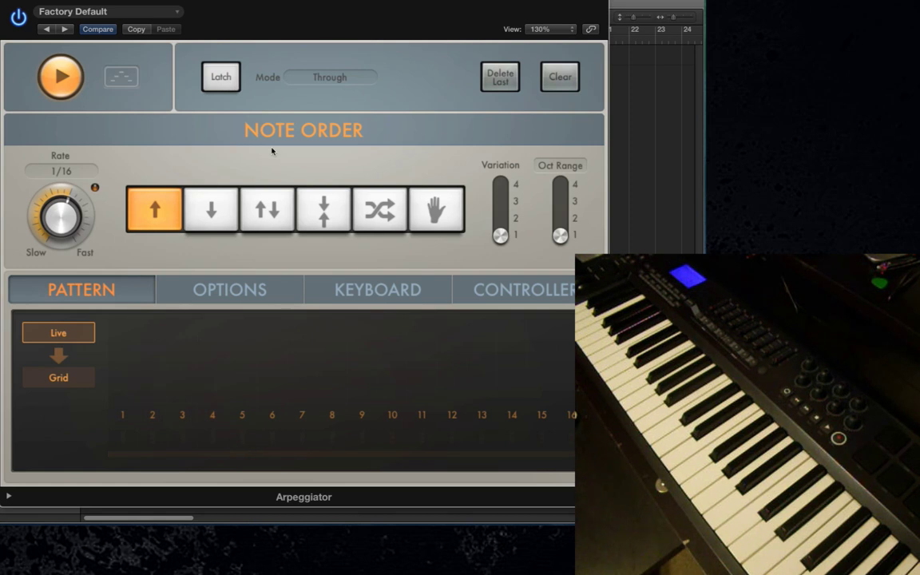
# - Set the arpeggiator's latch mode to Transpose and turn Latch on
pyautogui.click(349, 78)
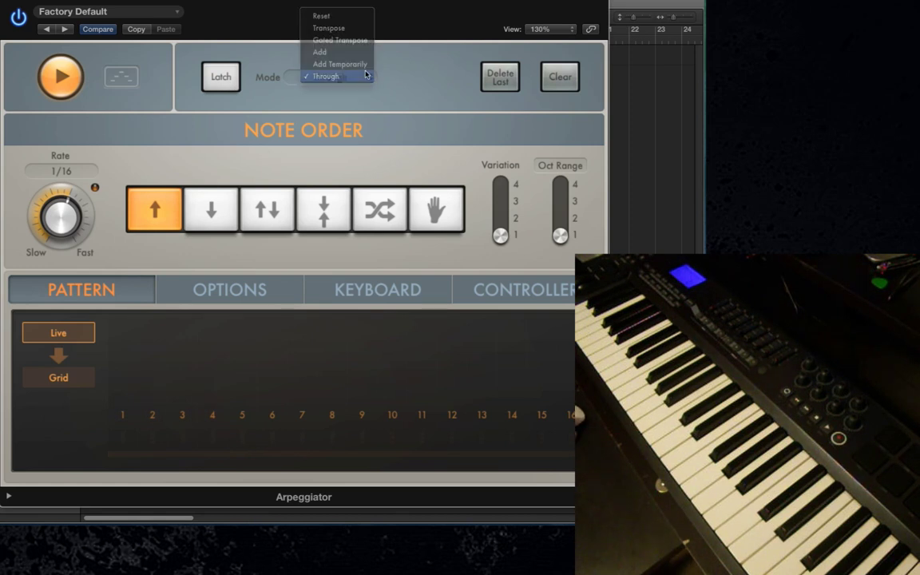
pyautogui.click(367, 79)
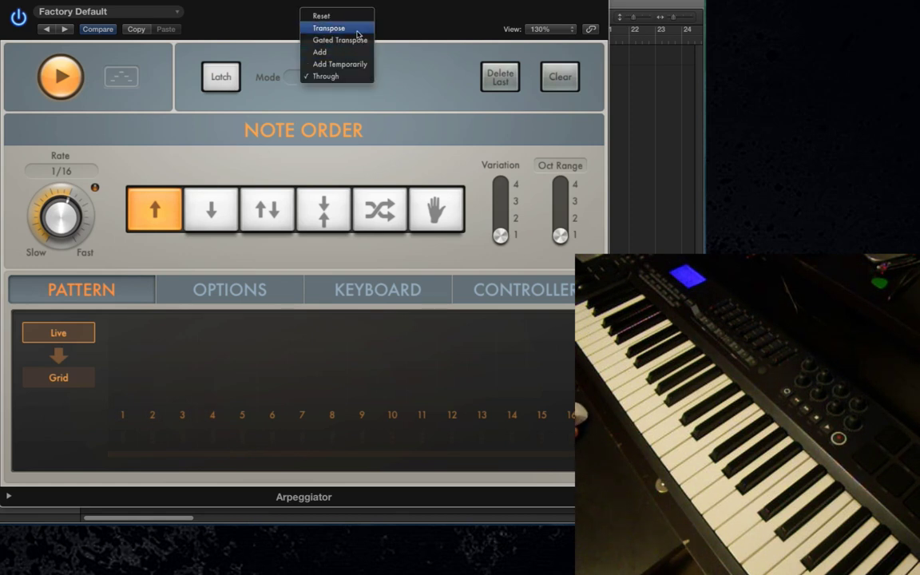
pyautogui.click(357, 31)
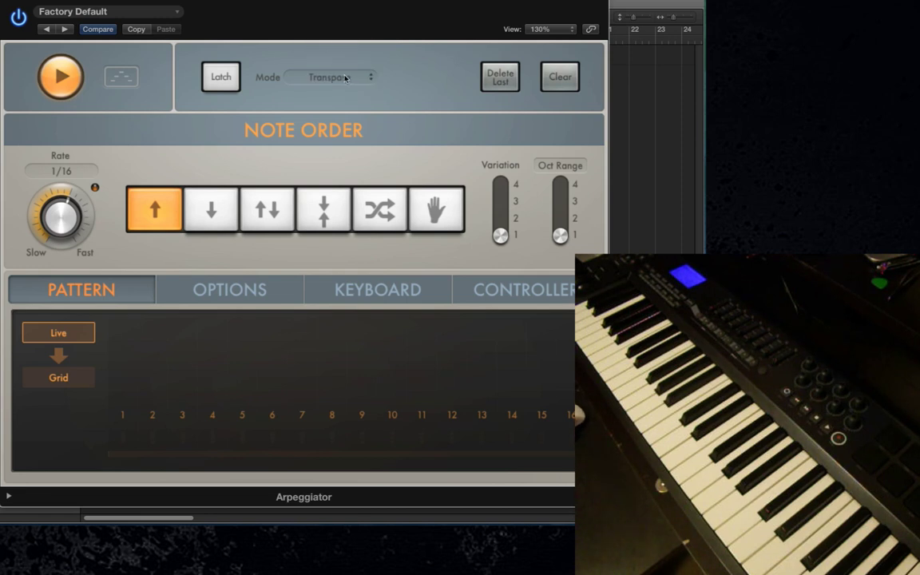
pyautogui.click(370, 79)
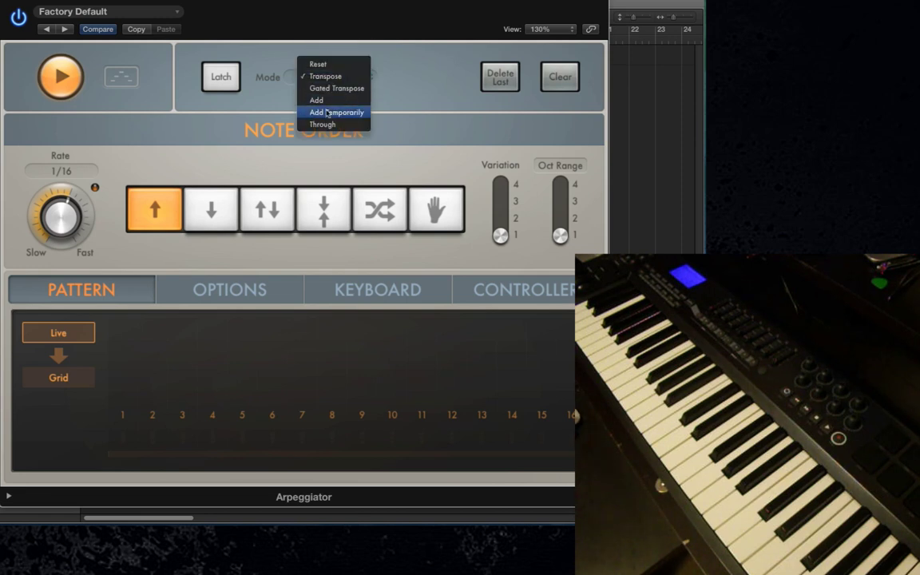
pyautogui.click(372, 104)
pyautogui.click(218, 83)
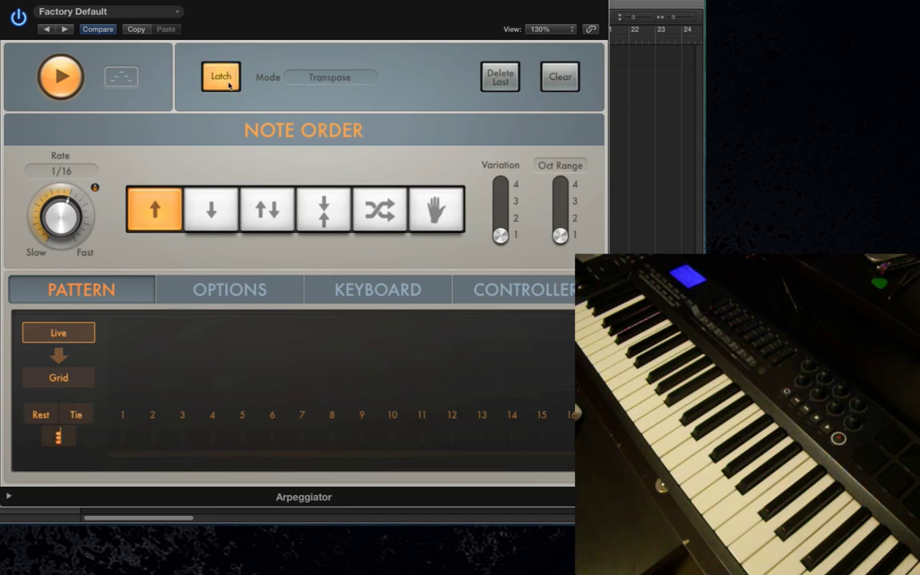
pyautogui.click(350, 78)
pyautogui.click(389, 101)
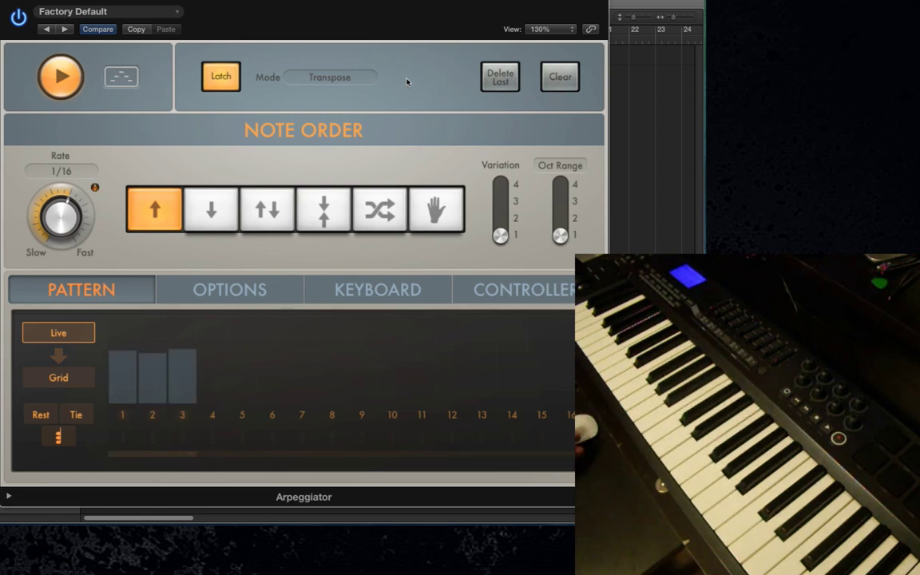
# - Remove the latched notes from the live pattern one at a time with Delete Last
pyautogui.click(493, 80)
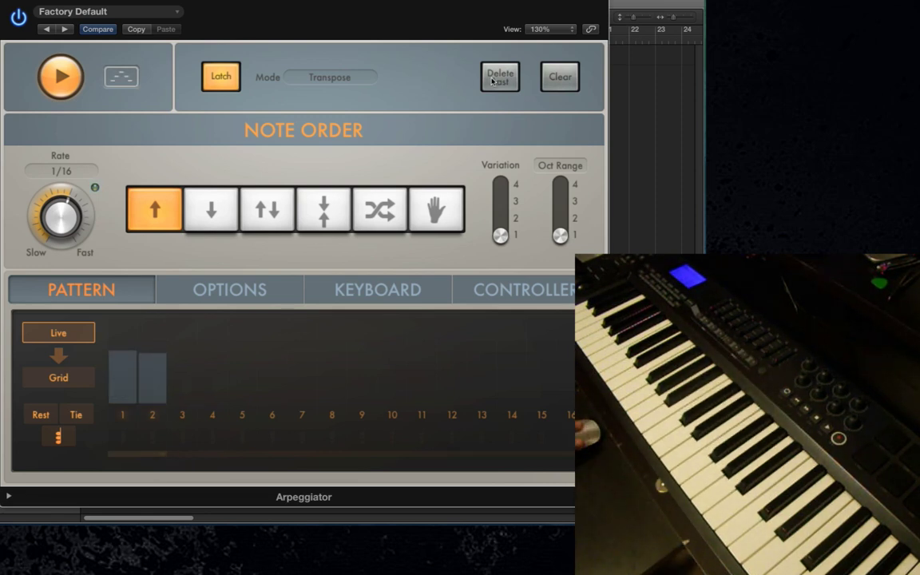
pyautogui.click(493, 80)
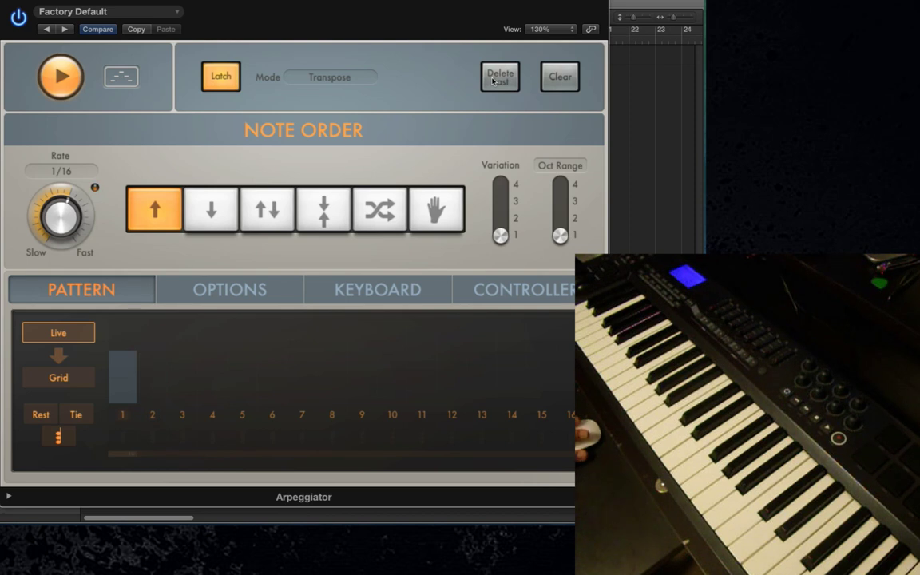
pyautogui.click(493, 80)
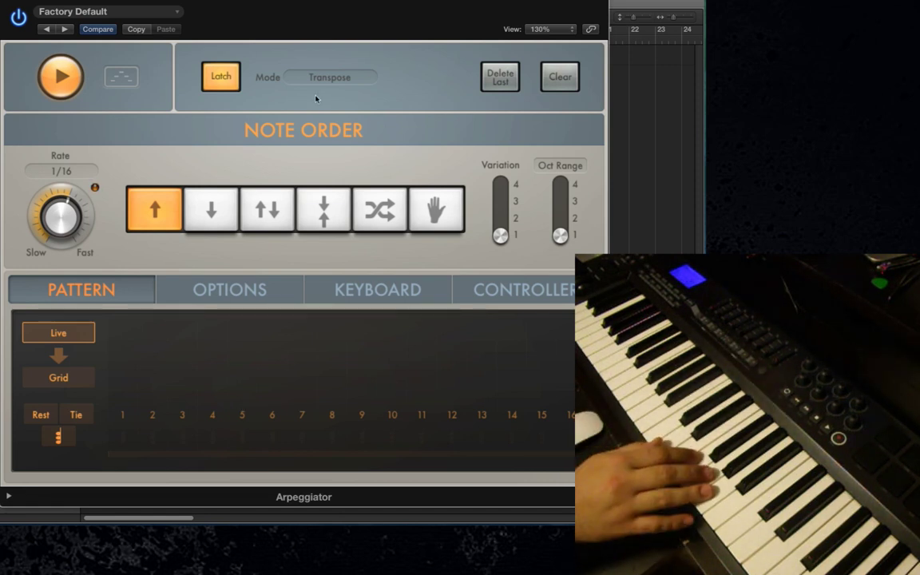
pyautogui.click(500, 76)
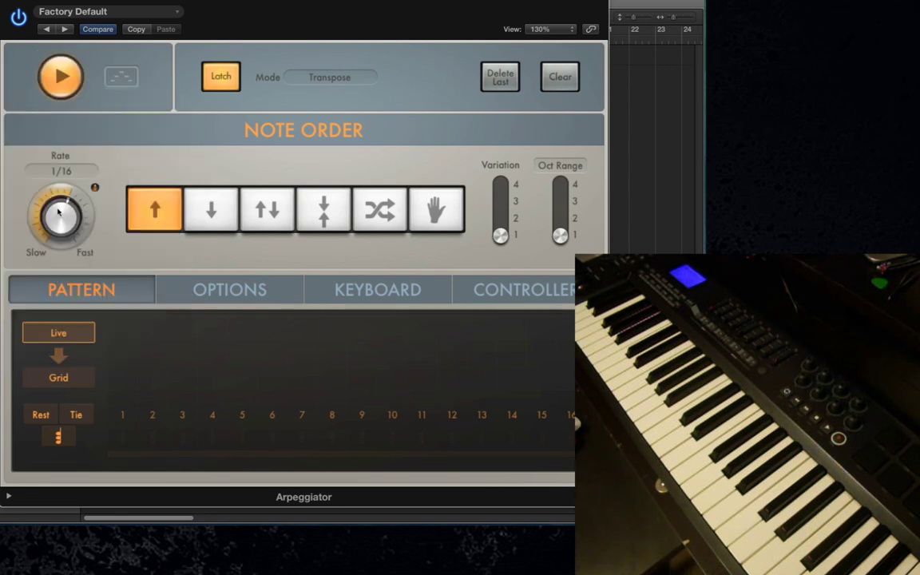
# - Set the arpeggio rate to 1/8, latch a four-note chord and stop the arpeggiator
pyautogui.moveTo(62, 214); pyautogui.dragTo(67, 239)
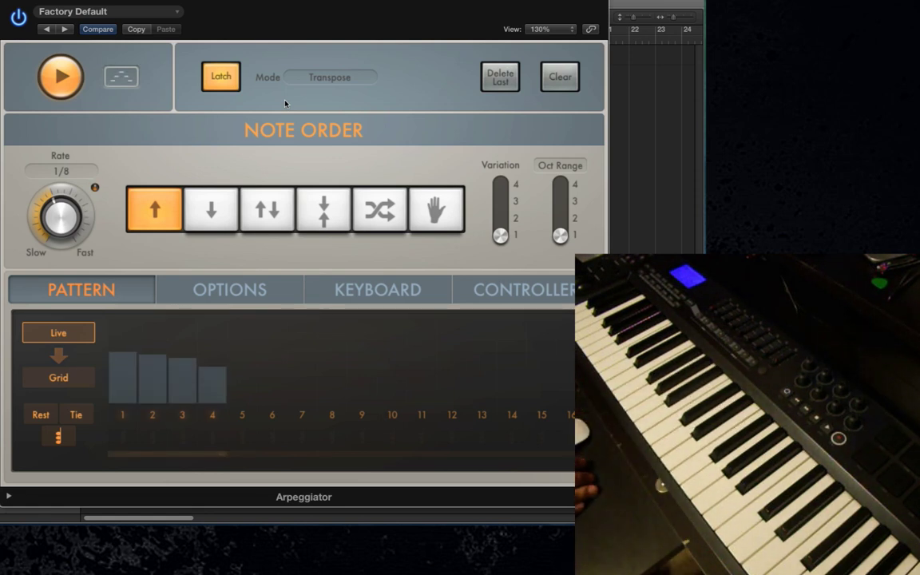
pyautogui.moveTo(375, 6); pyautogui.dragTo(371, 25)
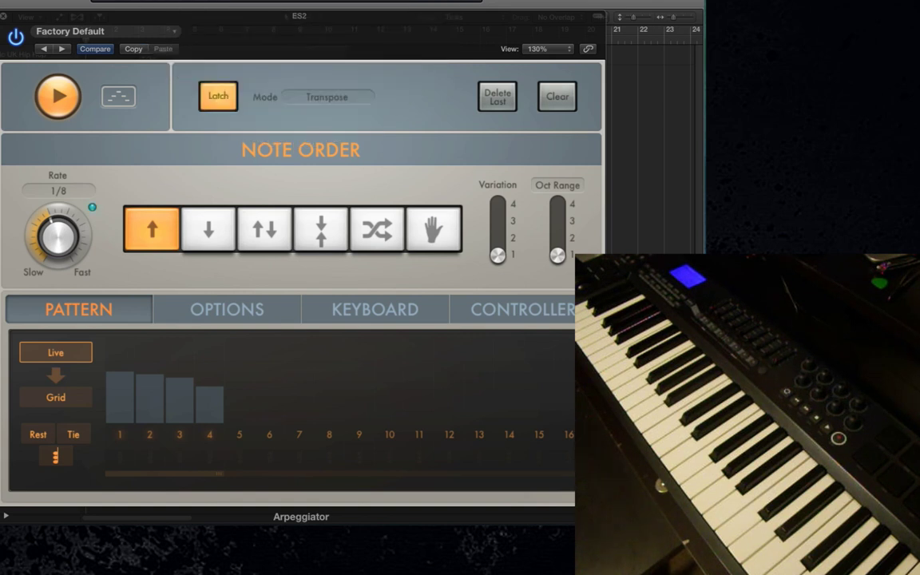
pyautogui.click(68, 107)
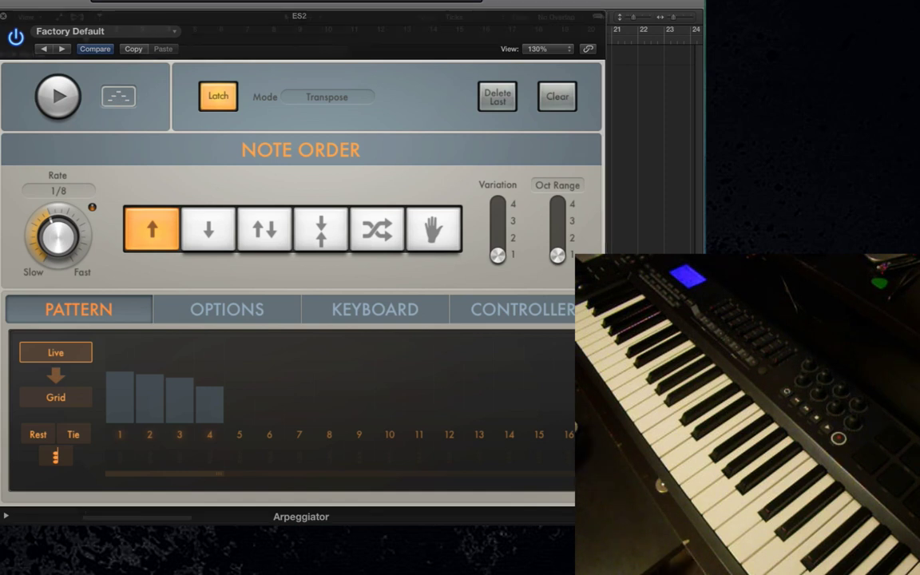
# - Set the arpeggio rate to 1/16 and briefly play the latched chord in ascending note order
pyautogui.moveTo(45, 211)
pyautogui.mouseDown()
pyautogui.moveTo(45, 201)
pyautogui.moveTo(49, 210)
pyautogui.mouseUp()
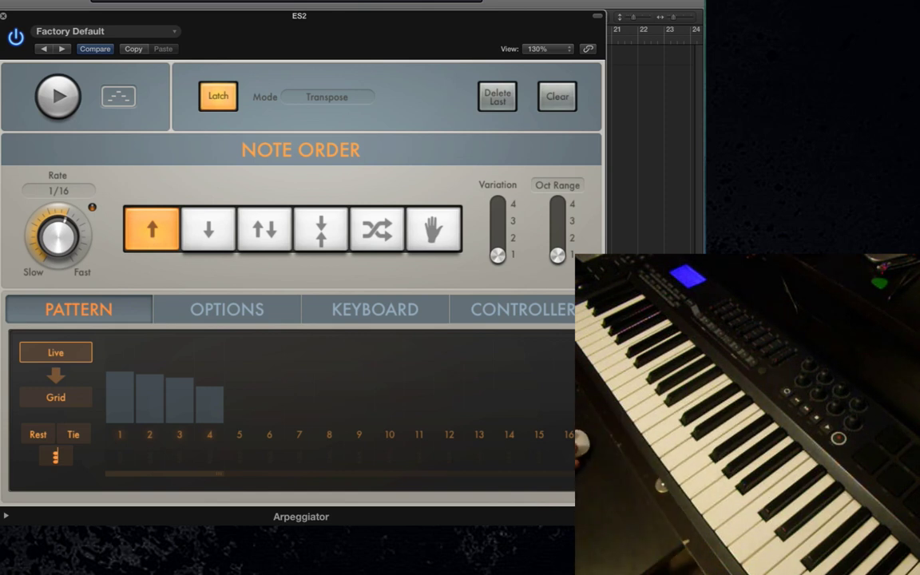
pyautogui.click(60, 102)
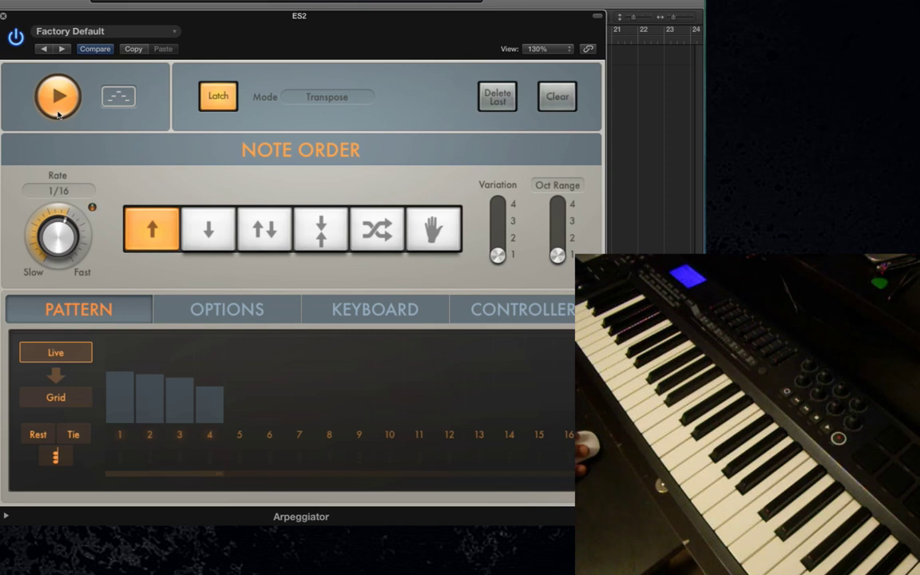
pyautogui.click(56, 110)
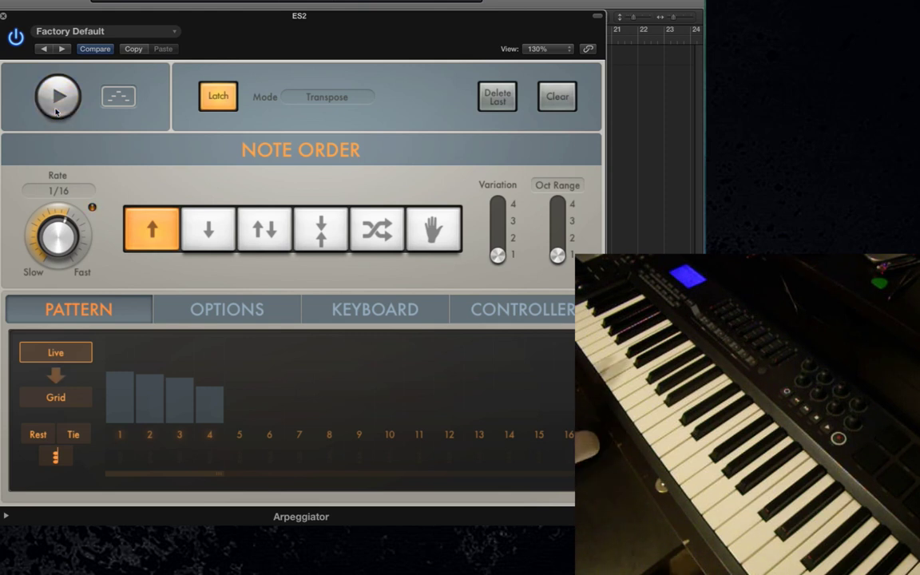
# - Change the note order to descending and play the latched chord briefly
pyautogui.click(207, 229)
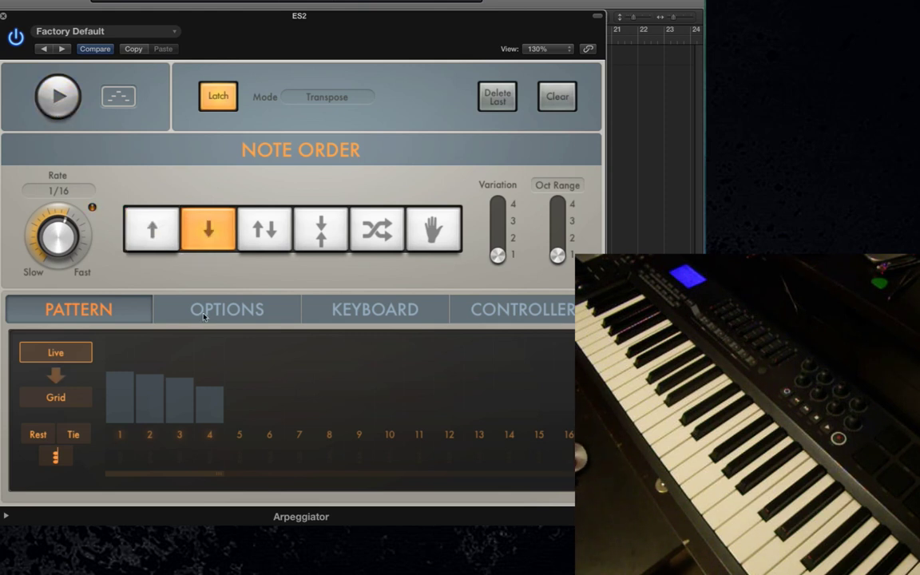
pyautogui.click(70, 109)
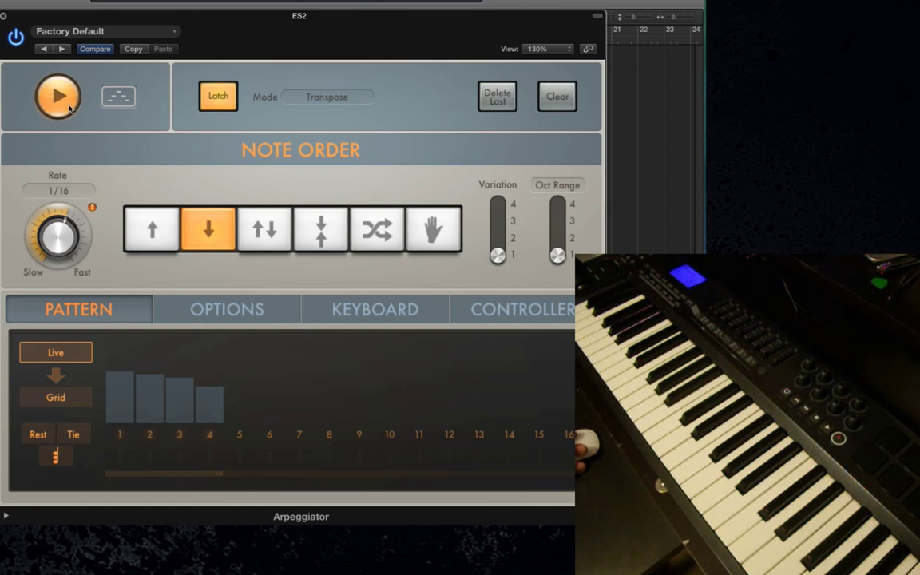
pyautogui.click(71, 109)
# - Change the note order to up and down and play the latched chord briefly
pyautogui.click(264, 240)
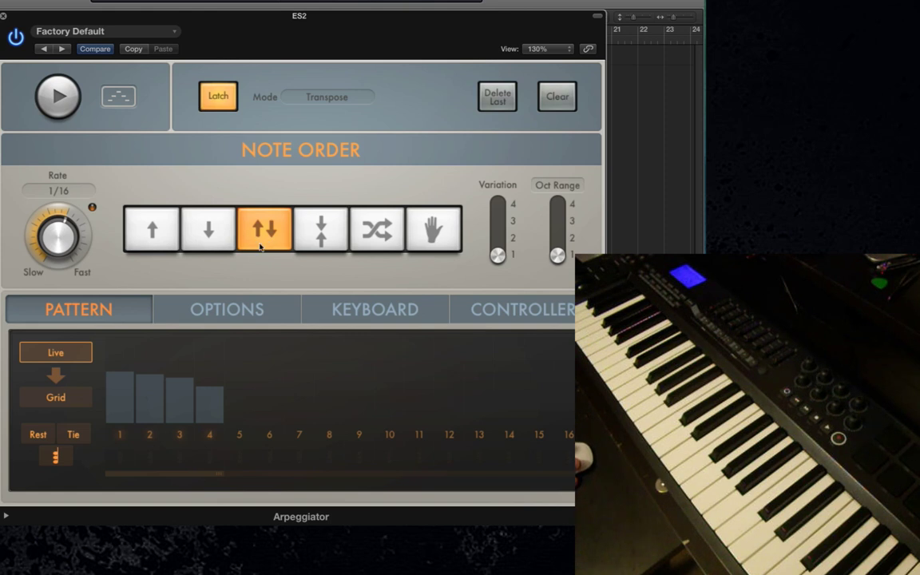
pyautogui.click(52, 96)
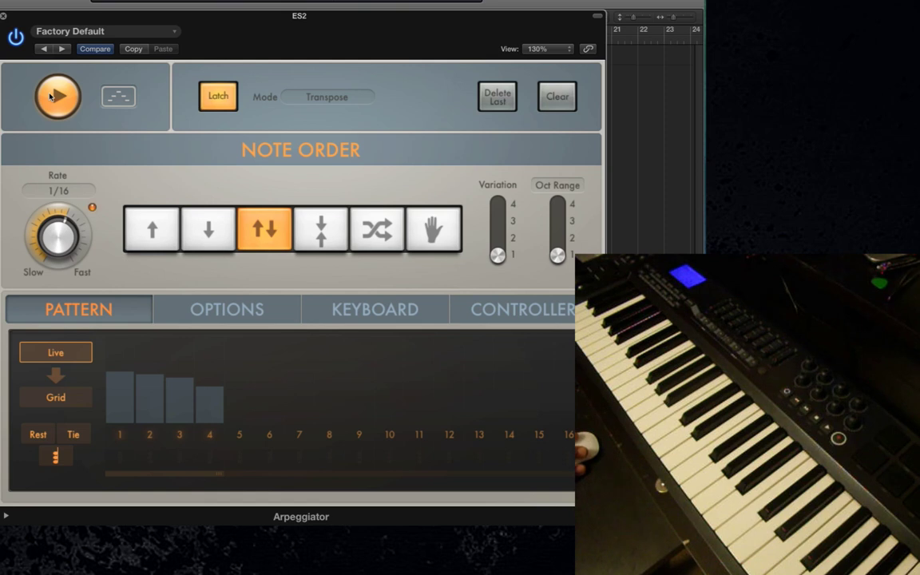
pyautogui.click(50, 96)
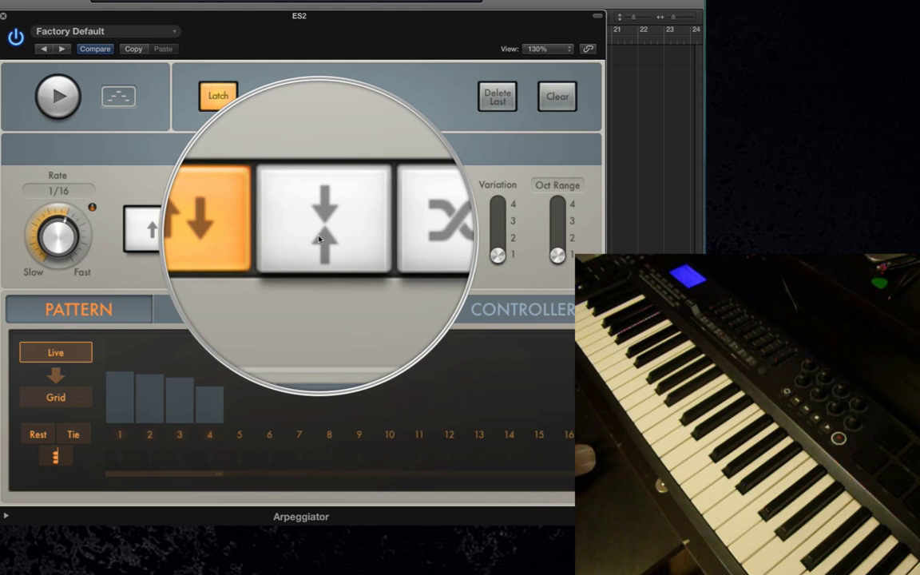
# - Change the note order to outside-in and play the latched chord briefly
pyautogui.click(321, 230)
pyautogui.click(55, 98)
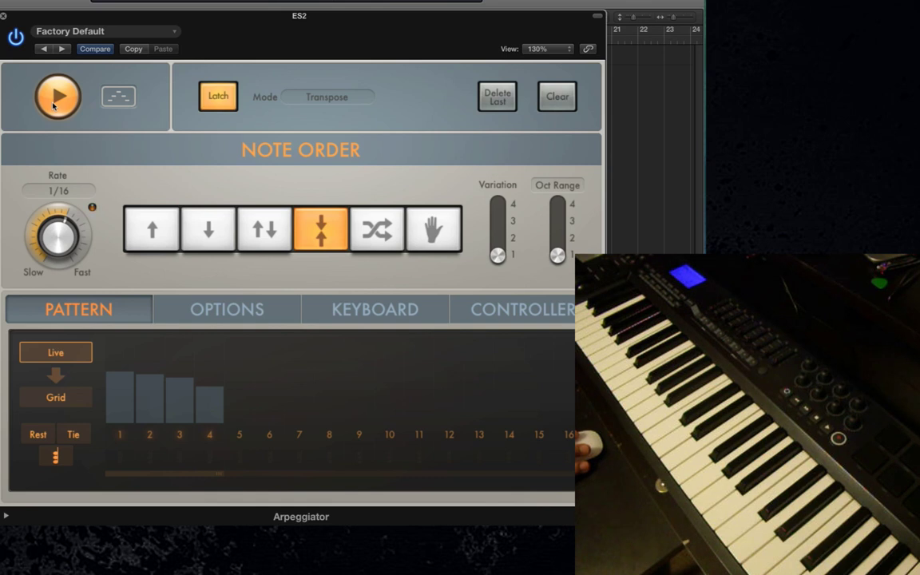
pyautogui.click(53, 104)
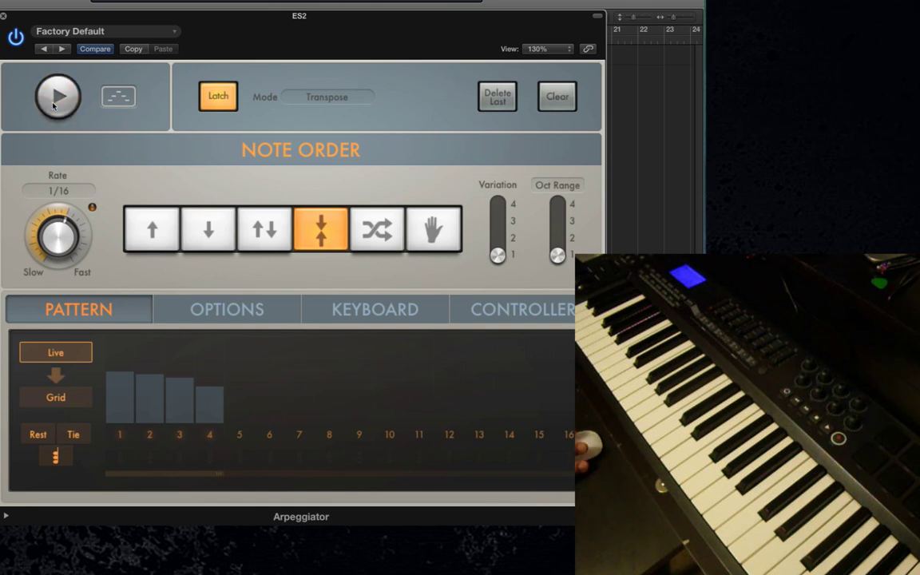
# - Change the note order to random and play the latched chord briefly
pyautogui.click(377, 232)
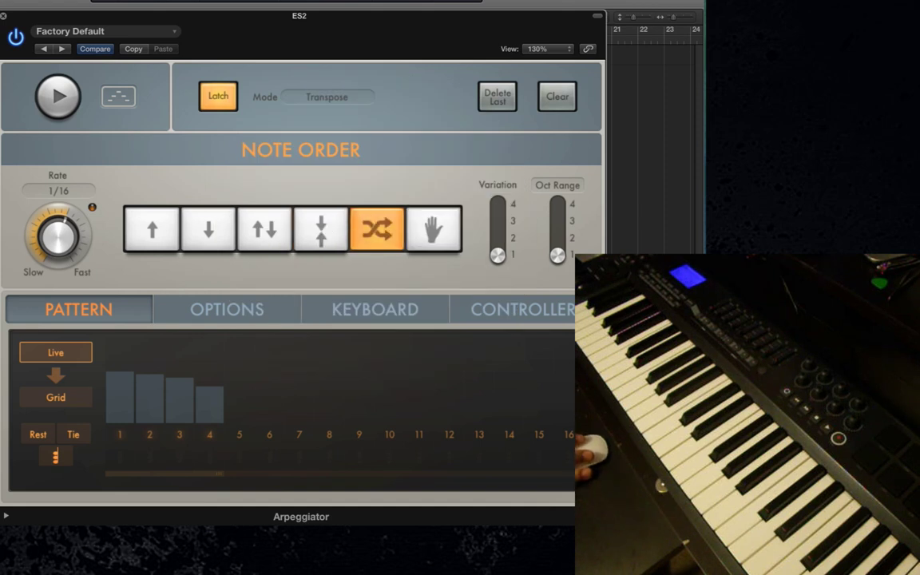
pyautogui.click(59, 100)
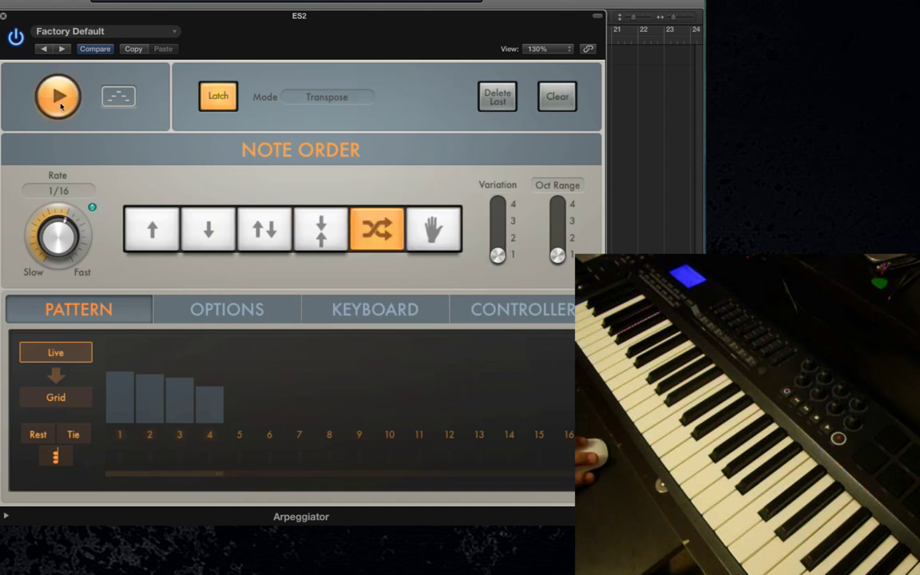
pyautogui.click(60, 98)
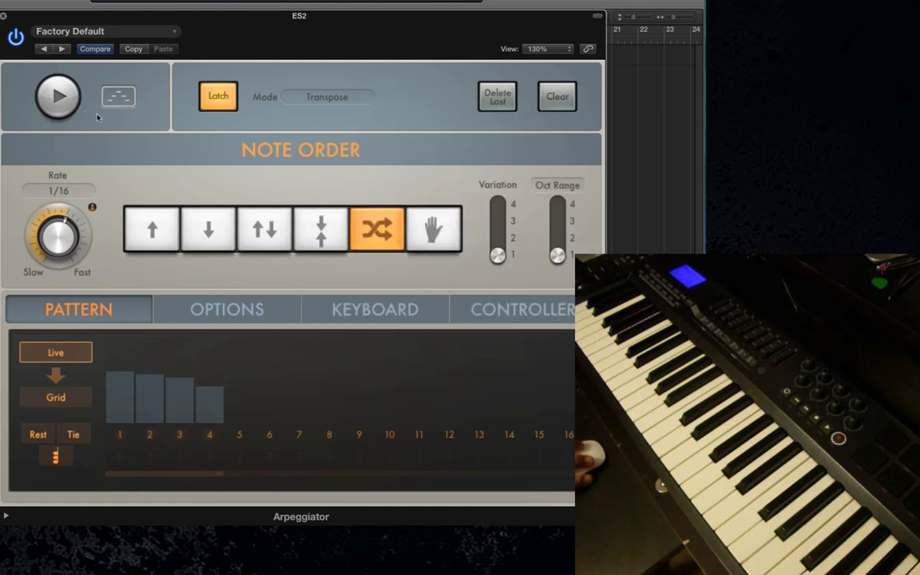
# - Clear the latched notes and set the note order to as played
pyautogui.click(566, 106)
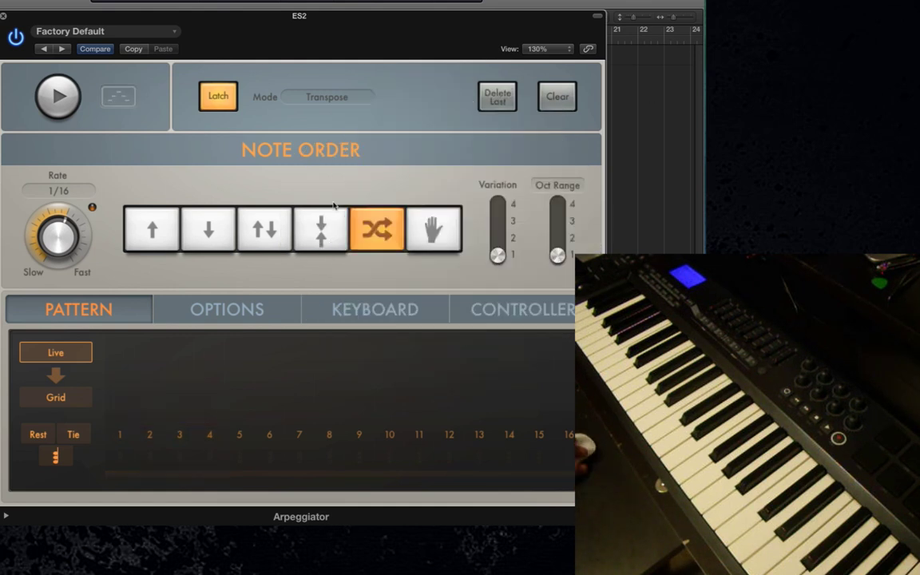
pyautogui.click(437, 248)
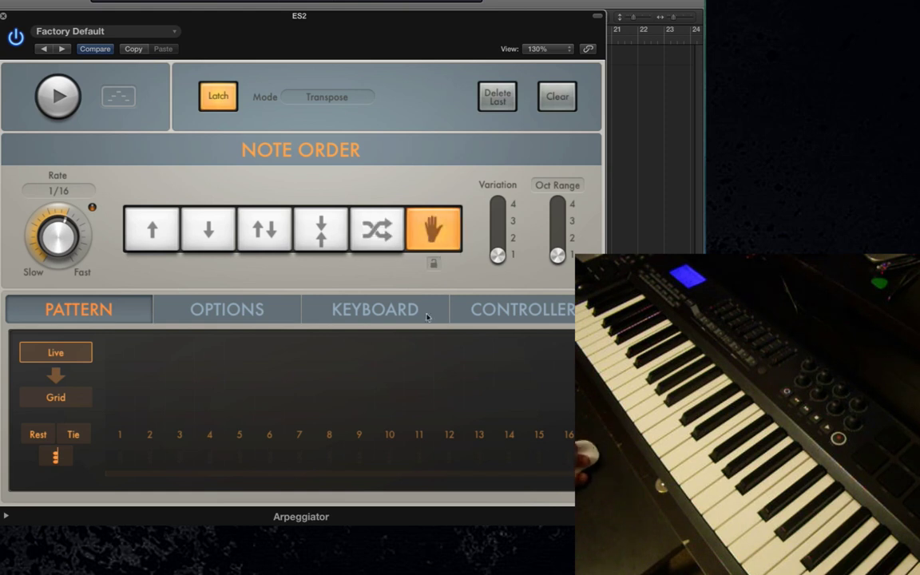
# - Reveal the Arpeggiator's extended parameters with the Silent Capture option
pyautogui.moveTo(339, 16); pyautogui.dragTo(338, 0)
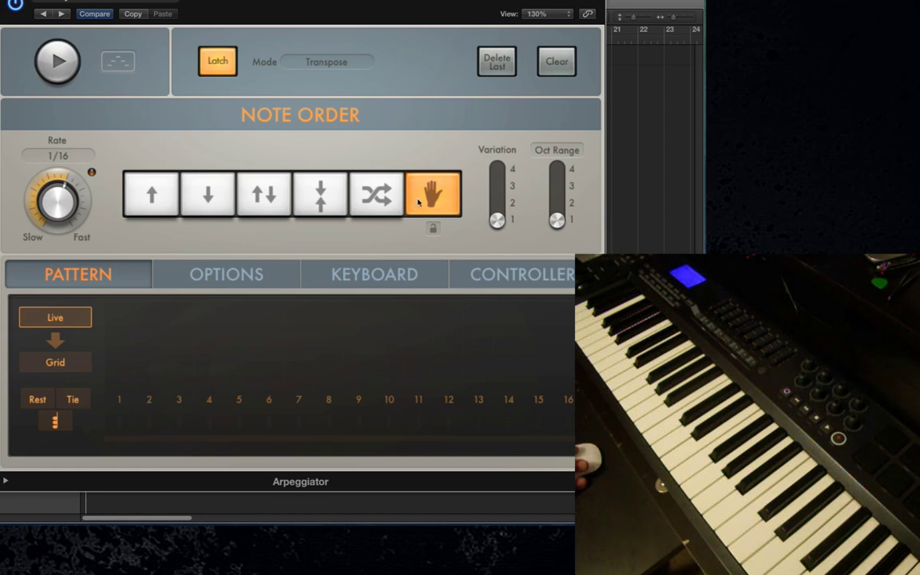
pyautogui.click(6, 484)
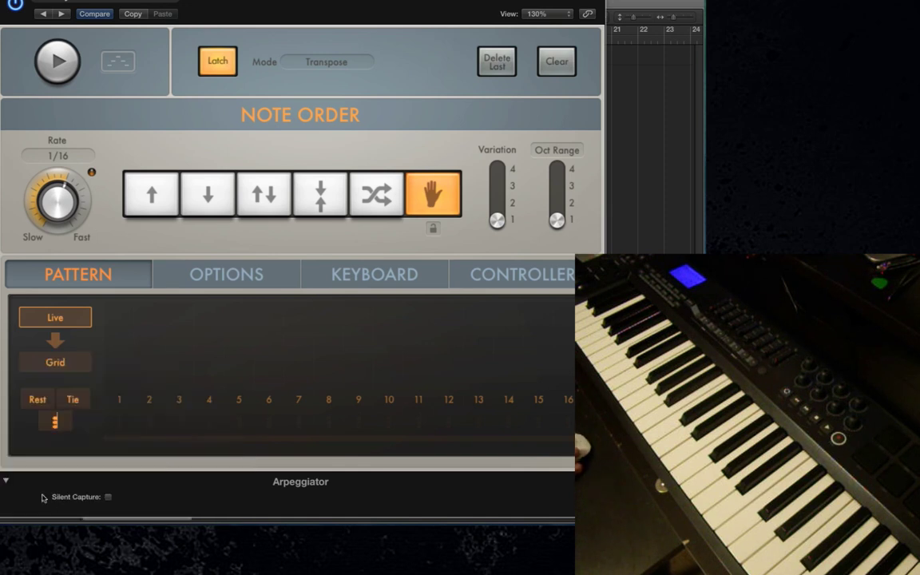
pyautogui.scroll(-1, 25, 503)
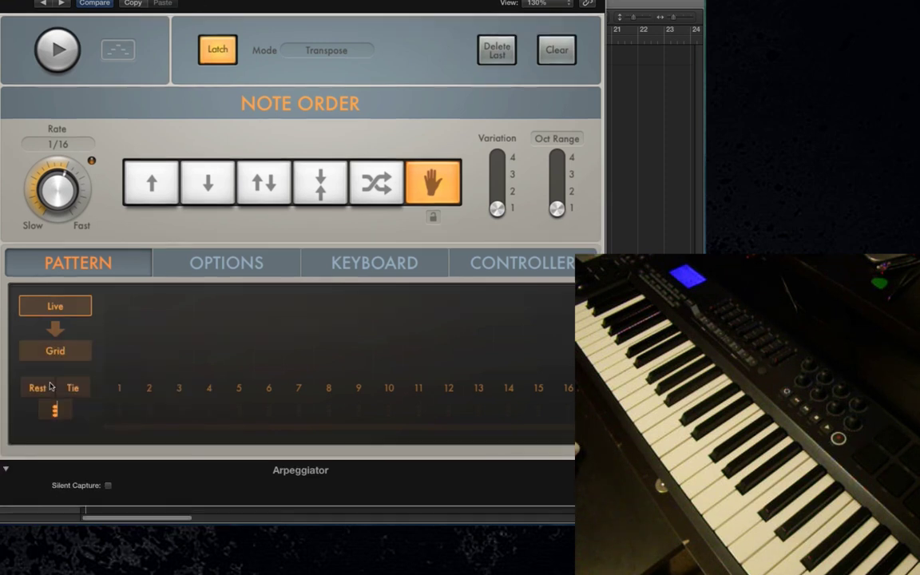
pyautogui.click(6, 470)
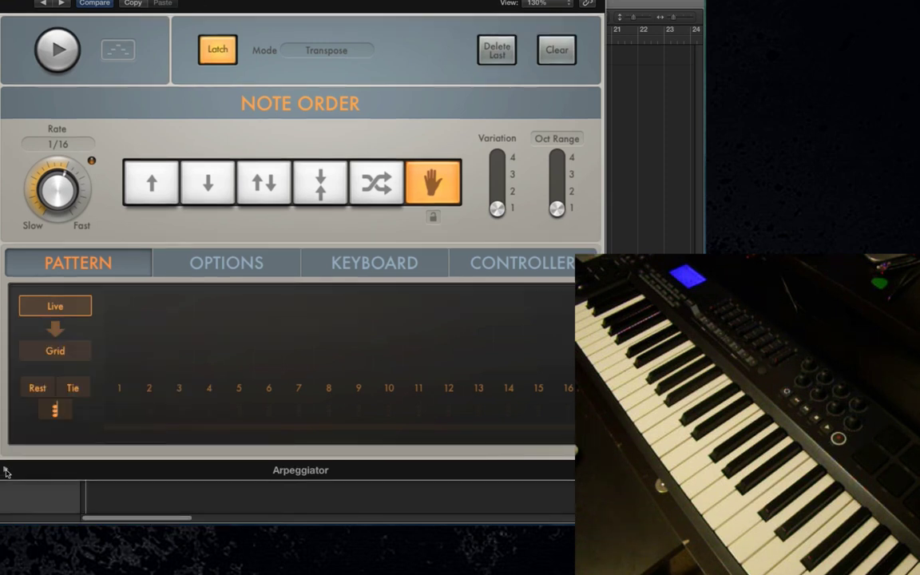
pyautogui.click(6, 471)
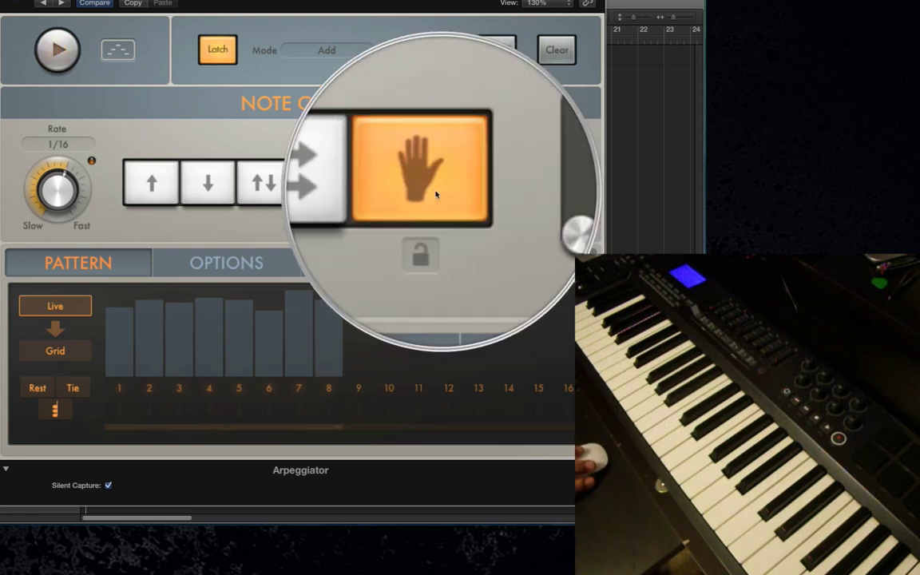
# - Play and stop the captured eight-note pattern several times in as-played order
pyautogui.click(67, 56)
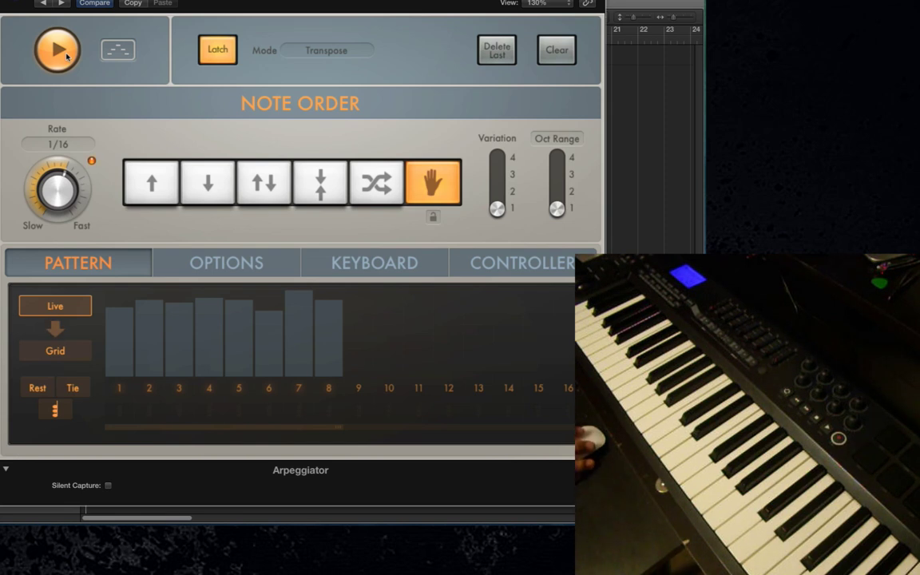
pyautogui.click(67, 57)
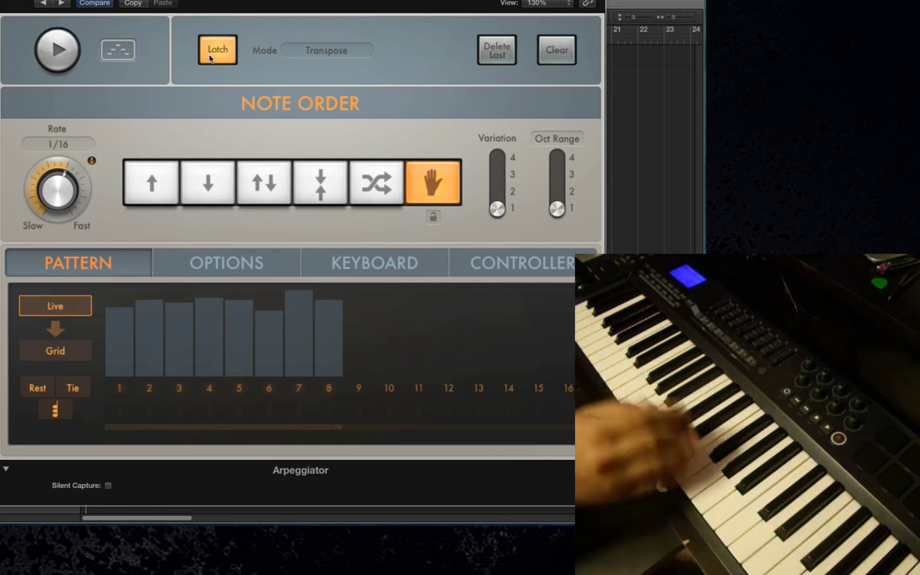
pyautogui.click(57, 50)
pyautogui.click(54, 63)
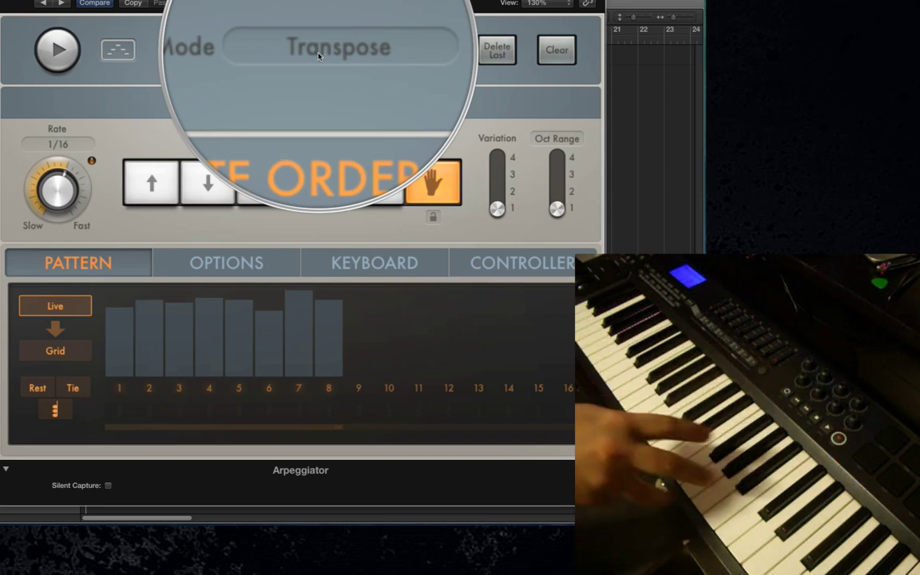
pyautogui.click(55, 53)
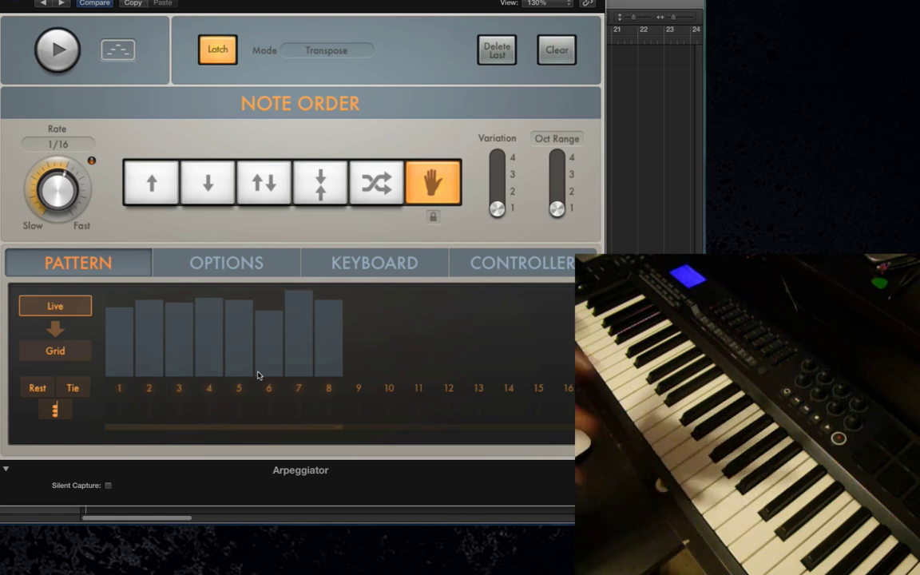
# - Clear the latched pattern, capture a new one with Silent Capture, and play it briefly
pyautogui.click(558, 53)
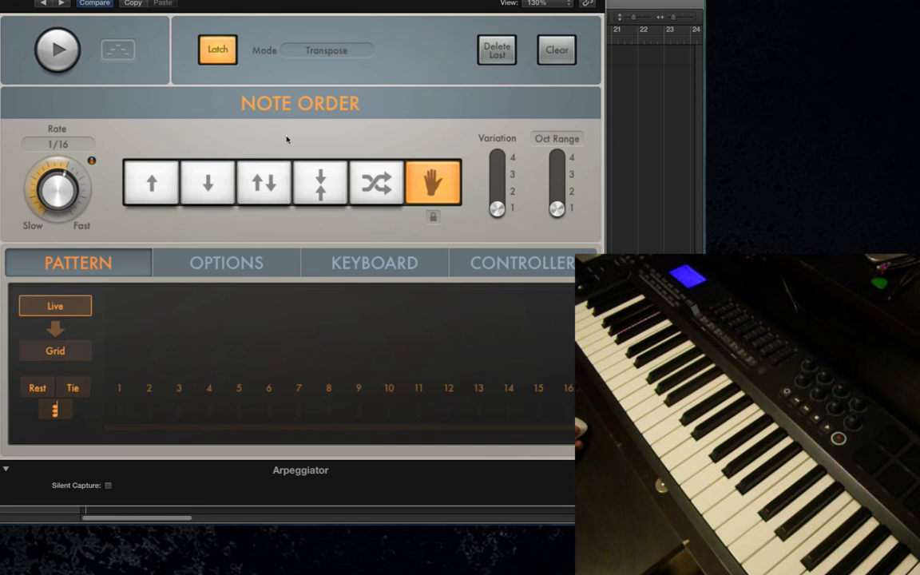
pyautogui.click(108, 485)
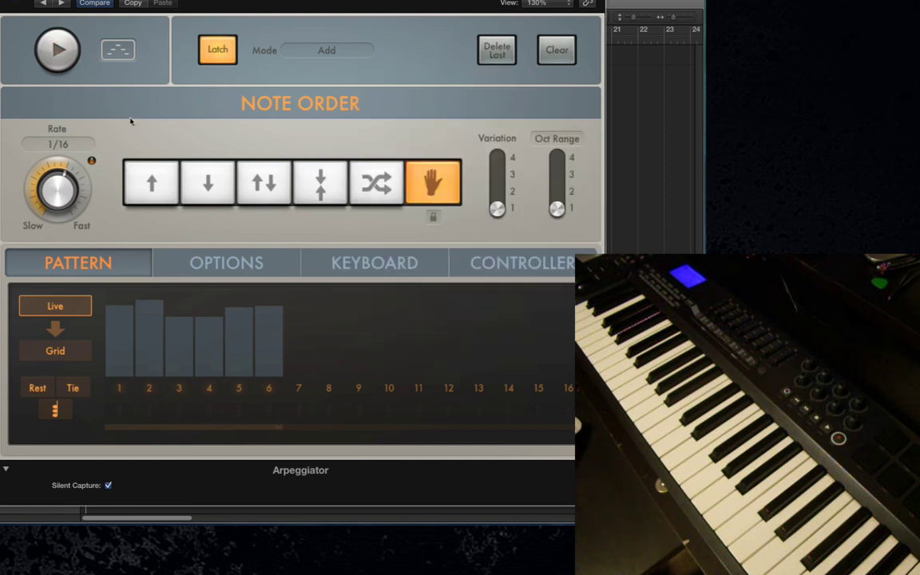
pyautogui.click(56, 53)
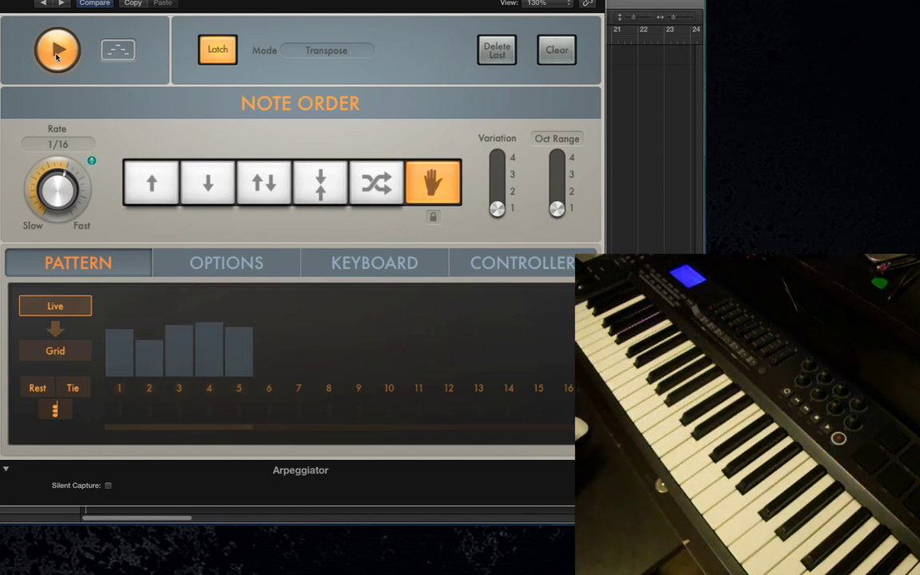
pyautogui.click(59, 60)
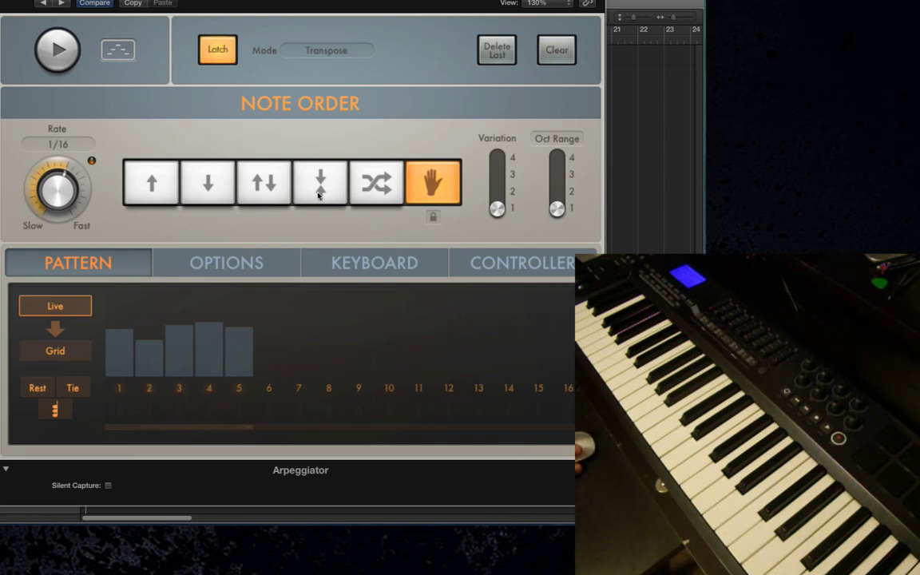
# - Set the note order to up and down with Variation 2 and play the latched chord briefly
pyautogui.click(268, 195)
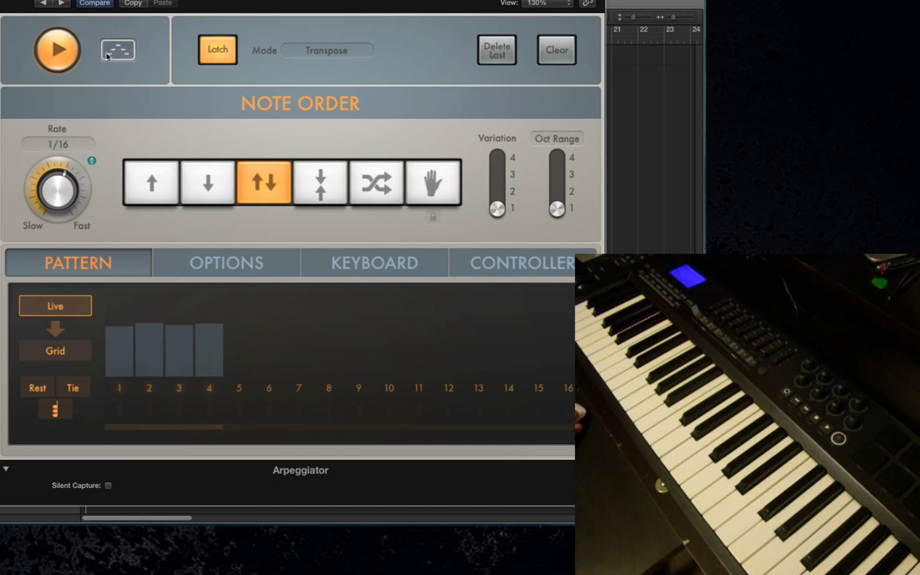
pyautogui.click(58, 50)
pyautogui.moveTo(497, 209); pyautogui.dragTo(497, 197)
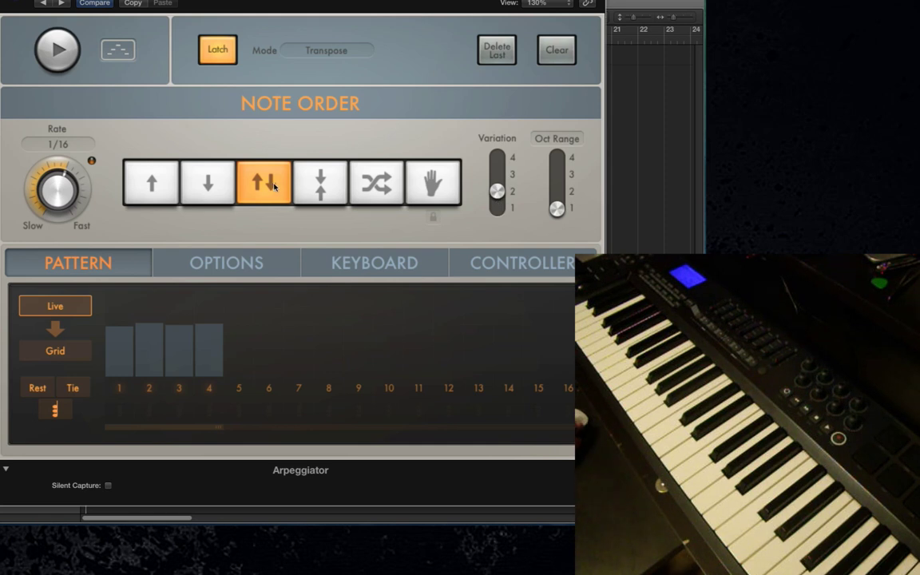
pyautogui.click(61, 57)
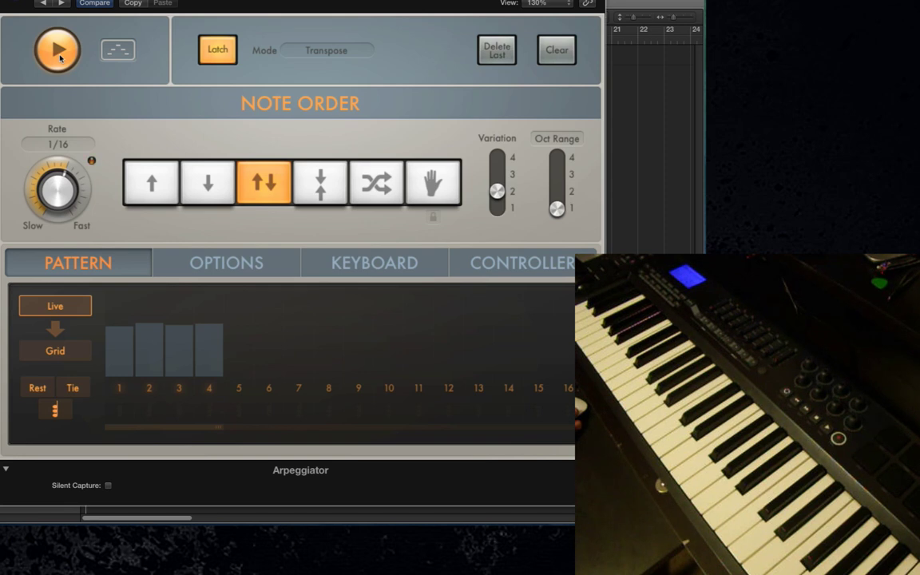
pyautogui.click(61, 57)
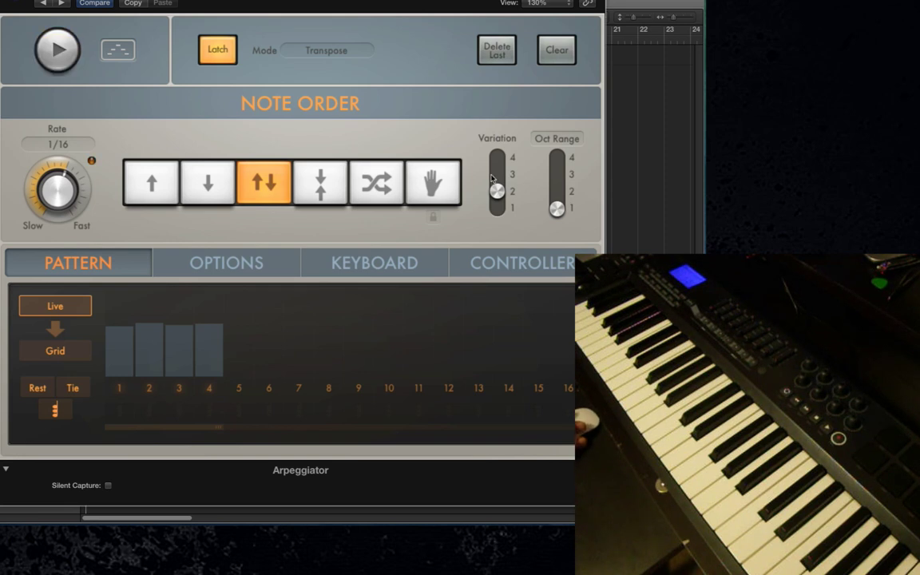
# - Start the arpeggio with Variation 1 and switch to Variation 2 while it plays
pyautogui.moveTo(497, 193)
pyautogui.mouseDown()
pyautogui.moveTo(498, 175)
pyautogui.moveTo(504, 190)
pyautogui.mouseUp()
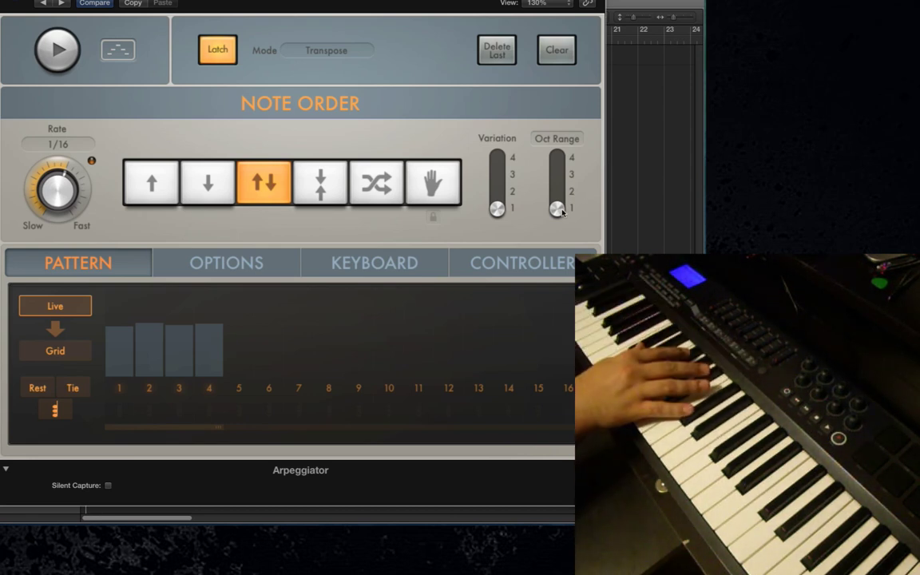
pyautogui.click(54, 49)
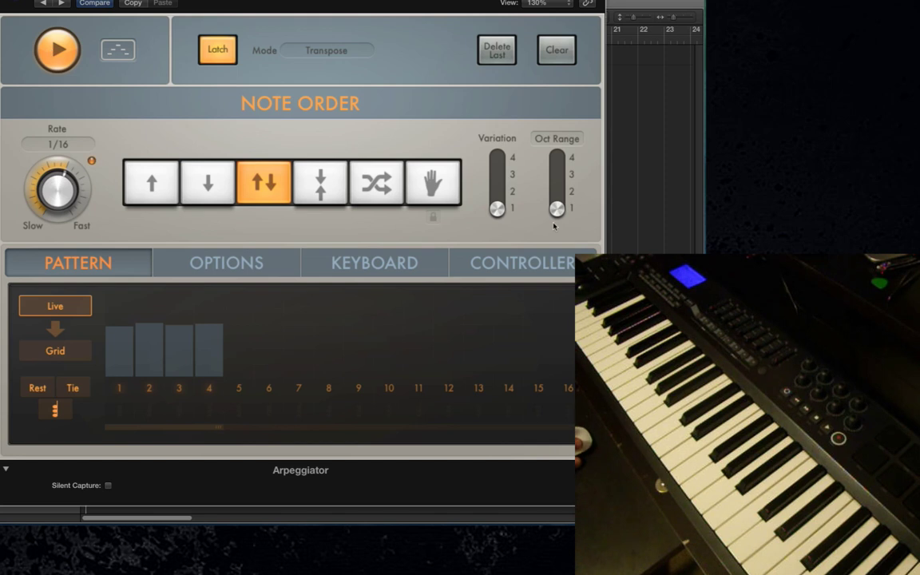
pyautogui.scroll(2, 499, 213)
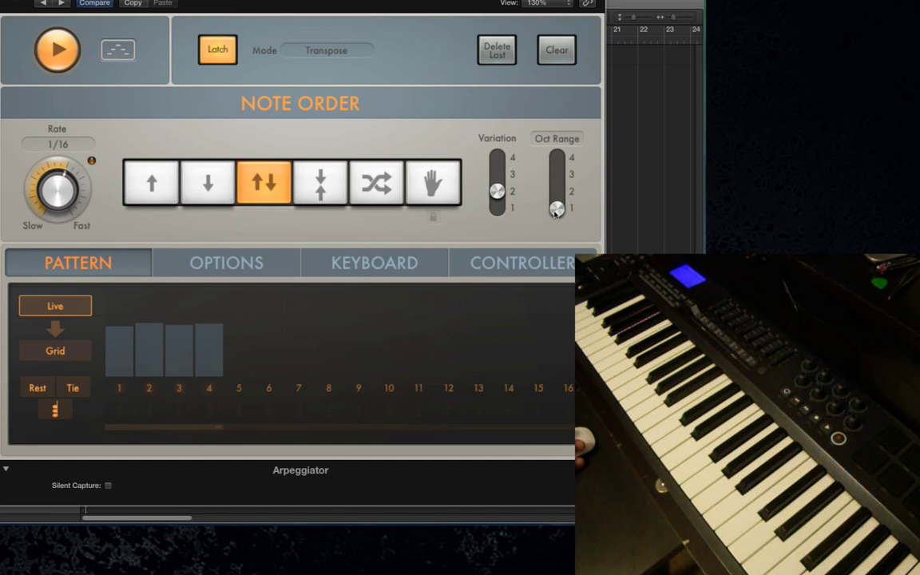
# - Raise the octave range stepwise to 4 during playback, set the rate to 1/16 triplet, and stop the arpeggio
pyautogui.moveTo(557, 210); pyautogui.dragTo(558, 200)
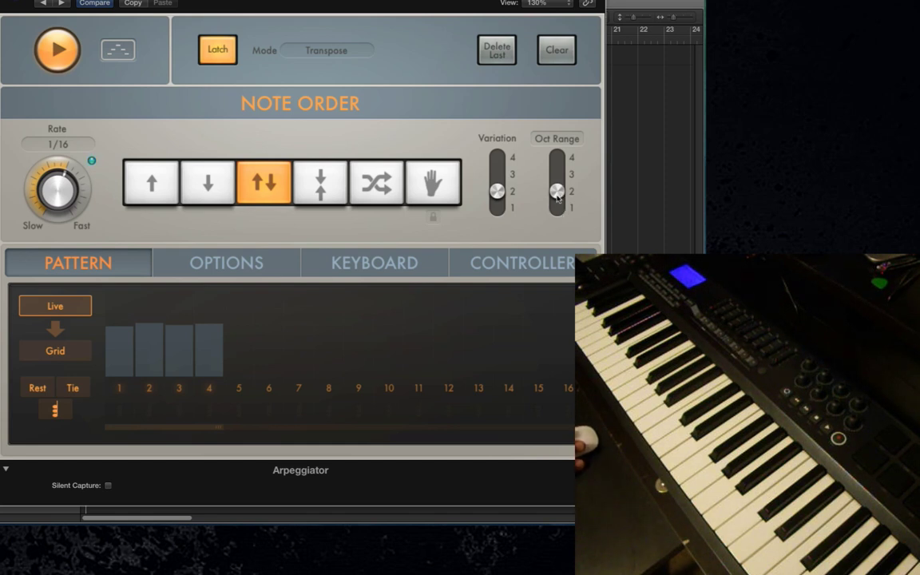
pyautogui.moveTo(558, 198); pyautogui.dragTo(562, 180)
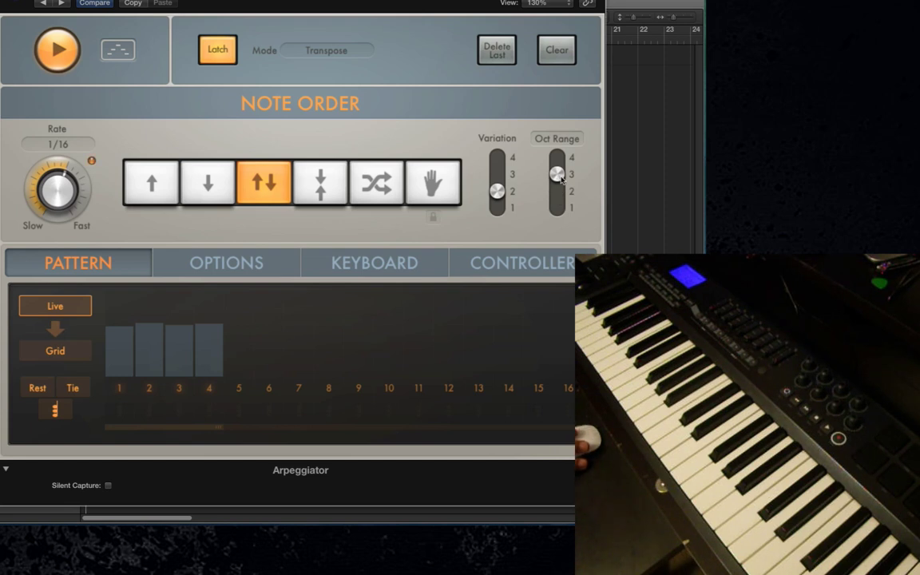
pyautogui.moveTo(561, 179); pyautogui.dragTo(558, 160)
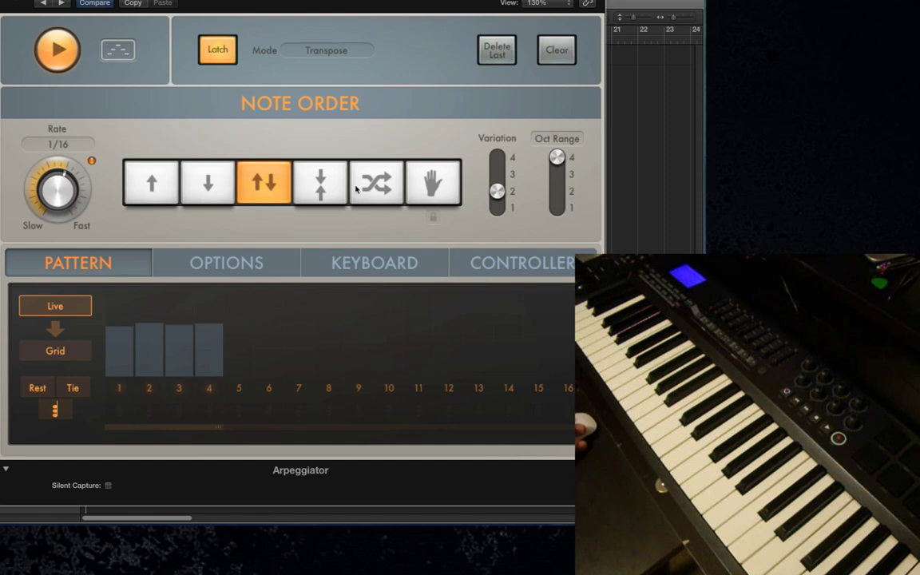
pyautogui.moveTo(68, 194); pyautogui.dragTo(71, 178)
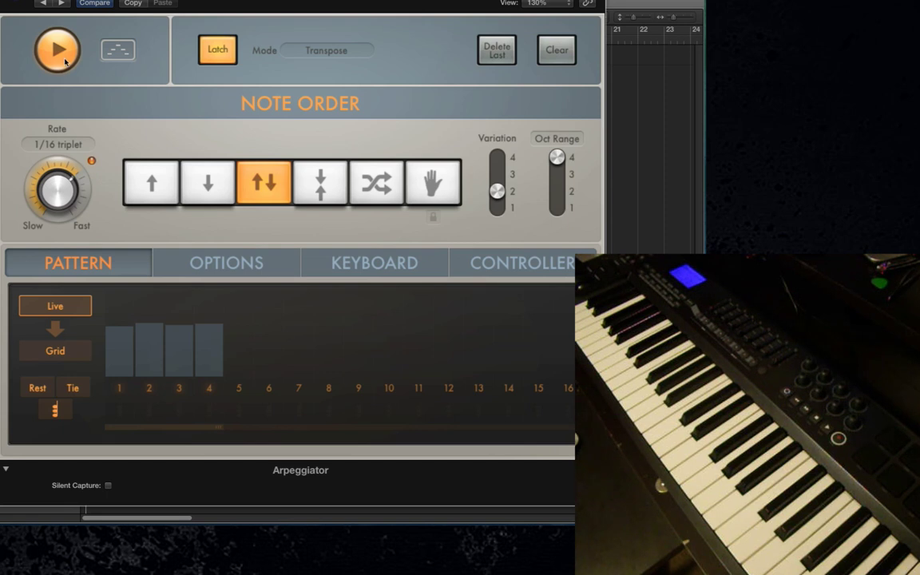
pyautogui.click(66, 62)
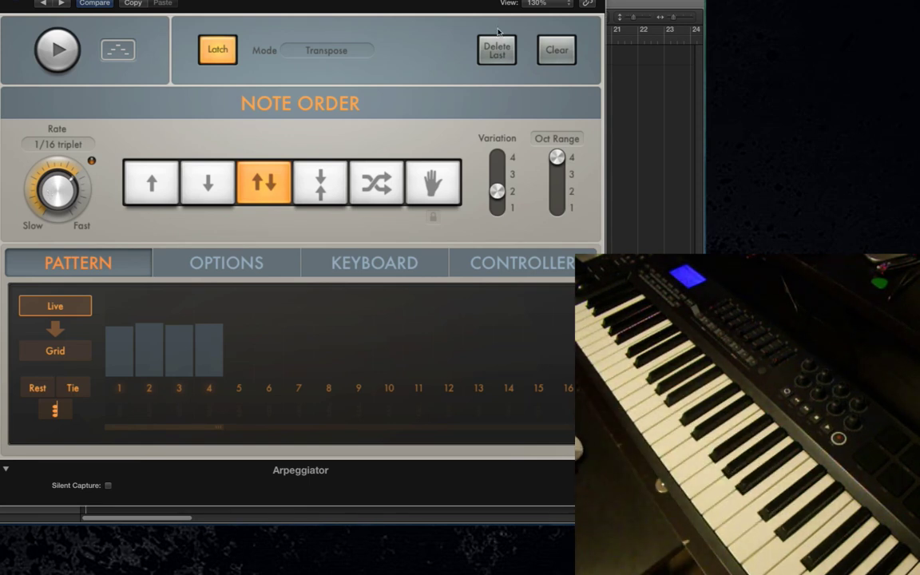
# - Clear the latched notes and switch the octave range control to Inversions
pyautogui.click(547, 52)
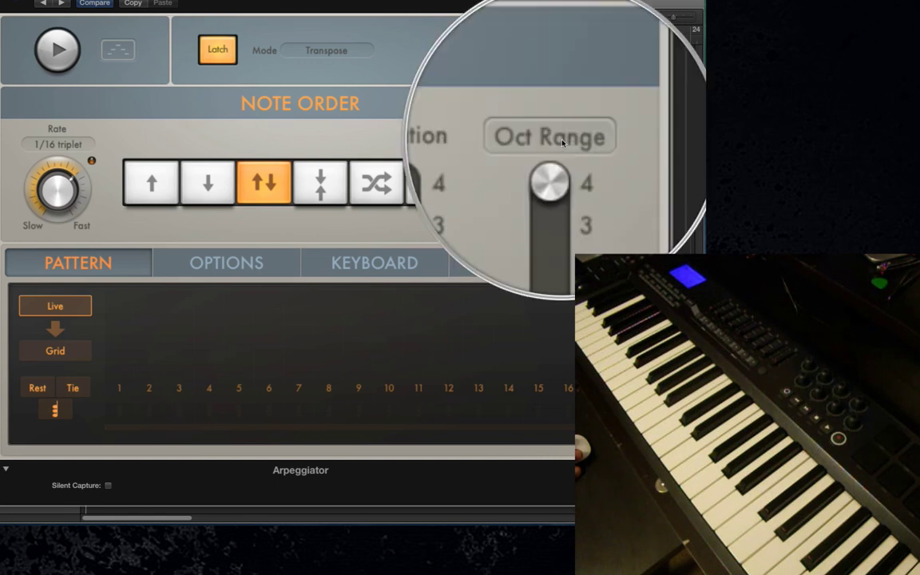
pyautogui.click(562, 142)
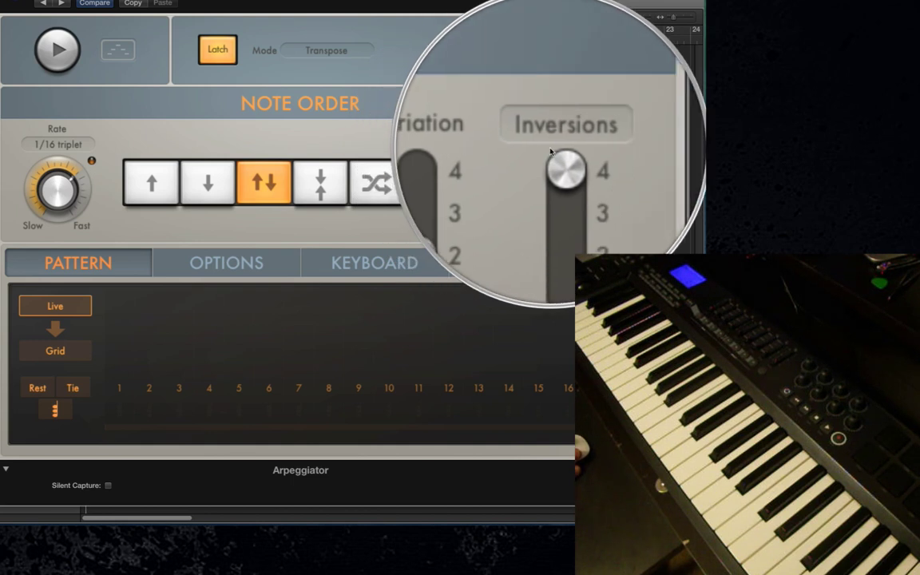
pyautogui.moveTo(557, 158)
pyautogui.mouseDown()
pyautogui.moveTo(557, 205)
pyautogui.moveTo(562, 162)
pyautogui.mouseUp()
# - Set the Variation to 3 and the Inversions amount to 2
pyautogui.moveTo(499, 195)
pyautogui.mouseDown()
pyautogui.moveTo(498, 164)
pyautogui.moveTo(499, 209)
pyautogui.mouseUp()
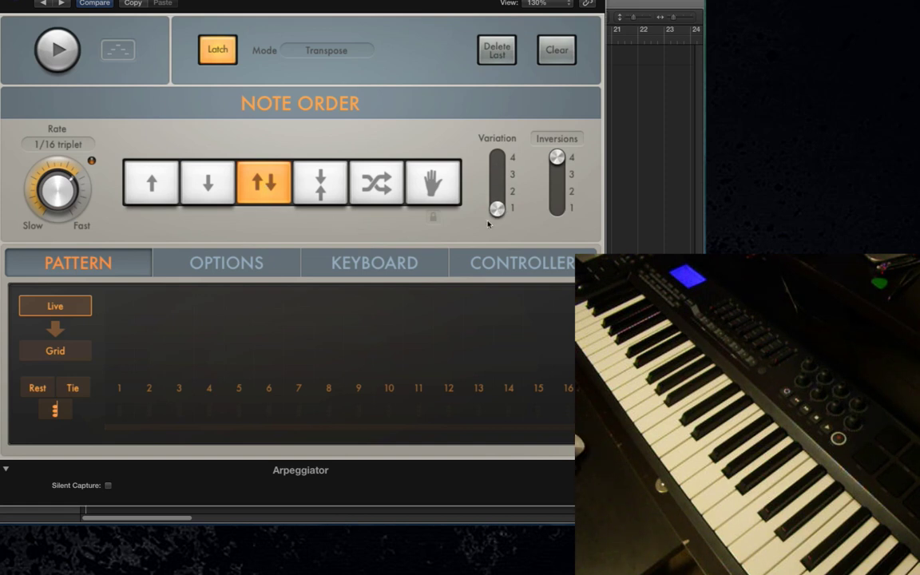
pyautogui.moveTo(559, 156); pyautogui.dragTo(561, 173)
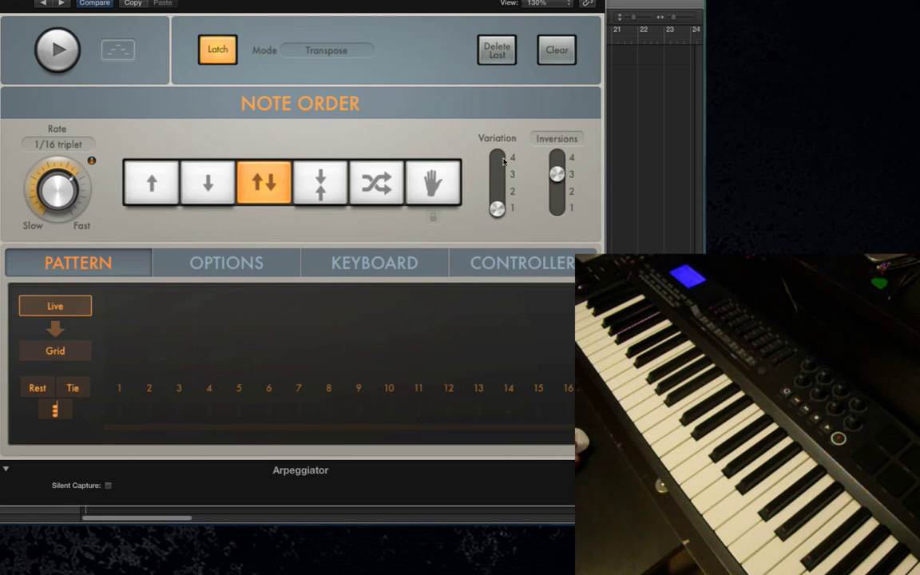
pyautogui.moveTo(497, 209); pyautogui.dragTo(497, 174)
pyautogui.moveTo(556, 174); pyautogui.dragTo(557, 191)
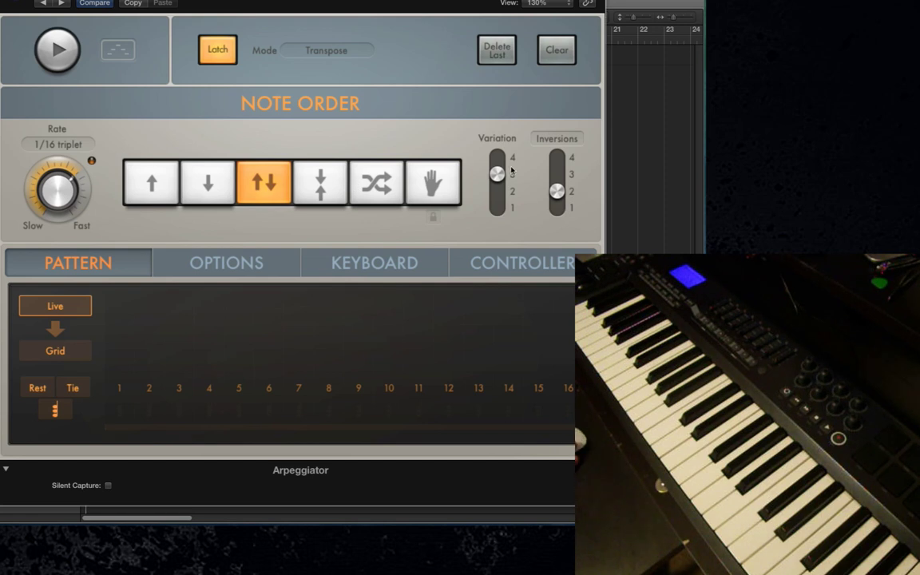
# - Set the Variation to 1, switch the Inversions control back to Oct Range, and set the octave range to 2
pyautogui.moveTo(497, 174); pyautogui.dragTo(497, 208)
pyautogui.click(557, 138)
pyautogui.moveTo(557, 208); pyautogui.dragTo(558, 191)
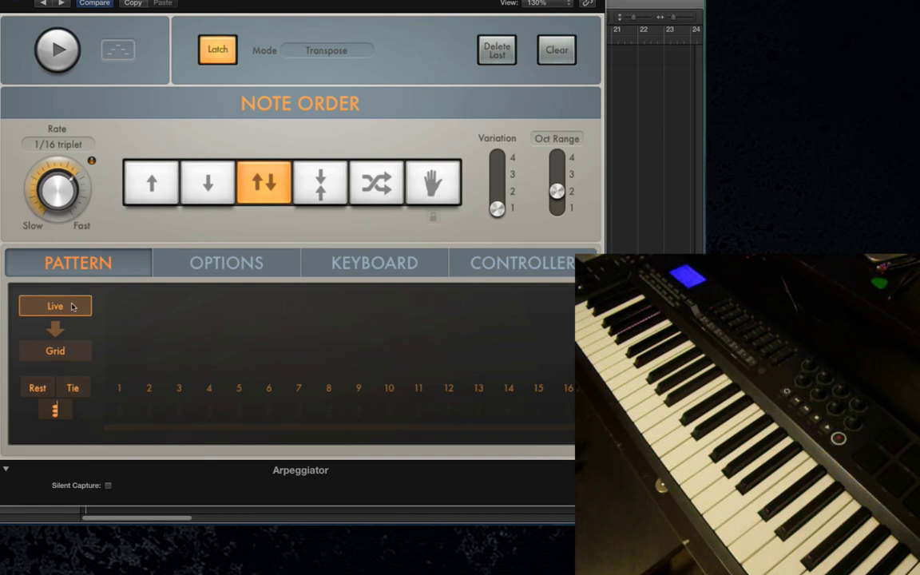
# - Play the arpeggio briefly in the Live pattern mode and stop it
pyautogui.click(60, 50)
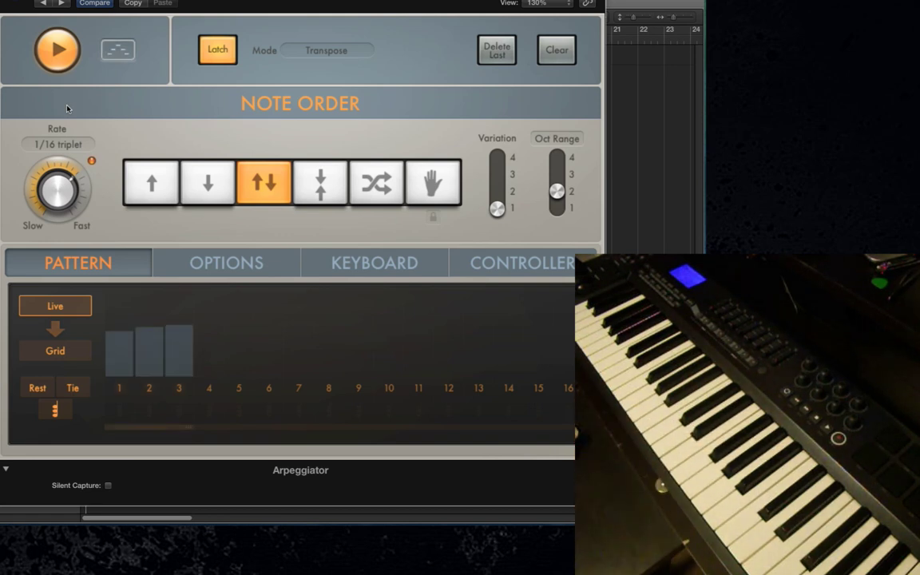
pyautogui.click(57, 51)
pyautogui.moveTo(147, 0); pyautogui.dragTo(99, 33)
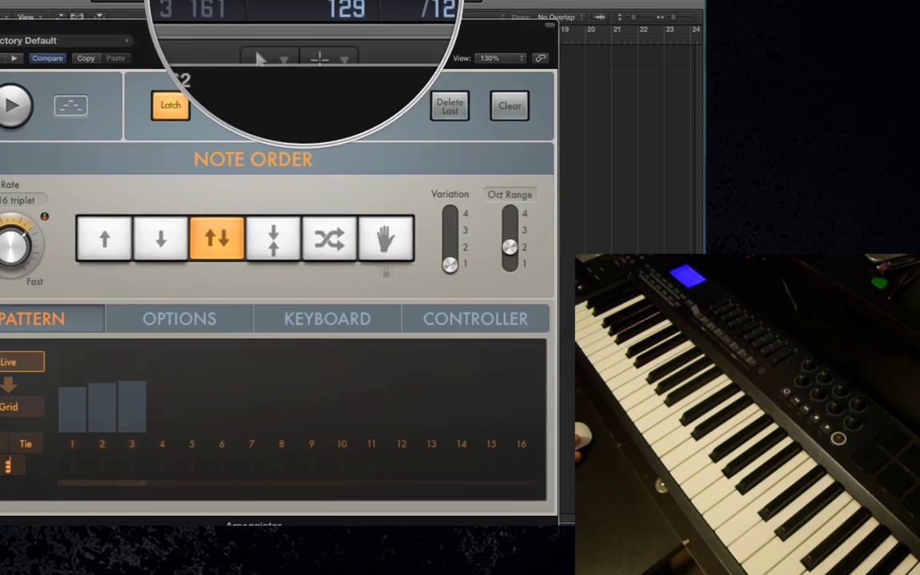
pyautogui.moveTo(264, 22); pyautogui.dragTo(267, 198)
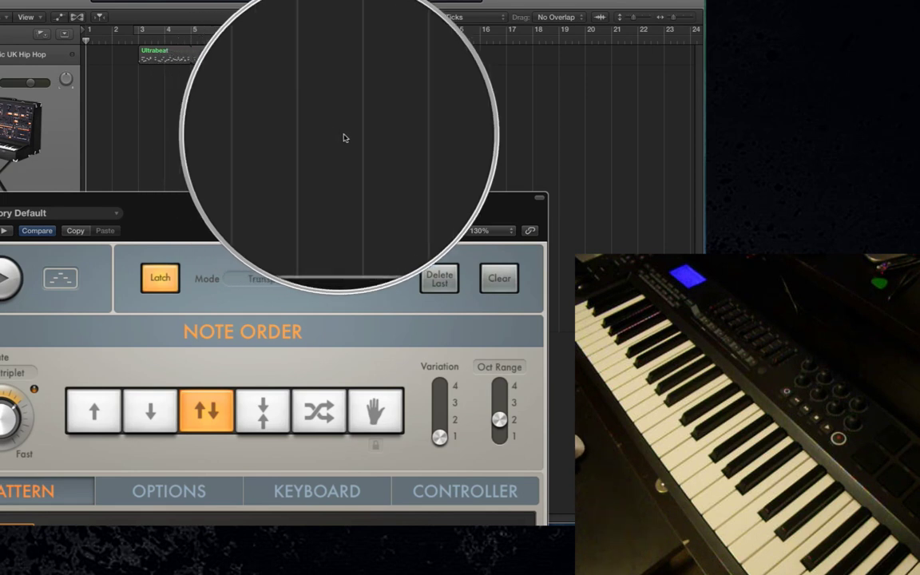
pyautogui.moveTo(328, 198); pyautogui.dragTo(351, 2)
# - Compare the Live and Grid pattern modes by switching between them, ending in Grid
pyautogui.click(71, 349)
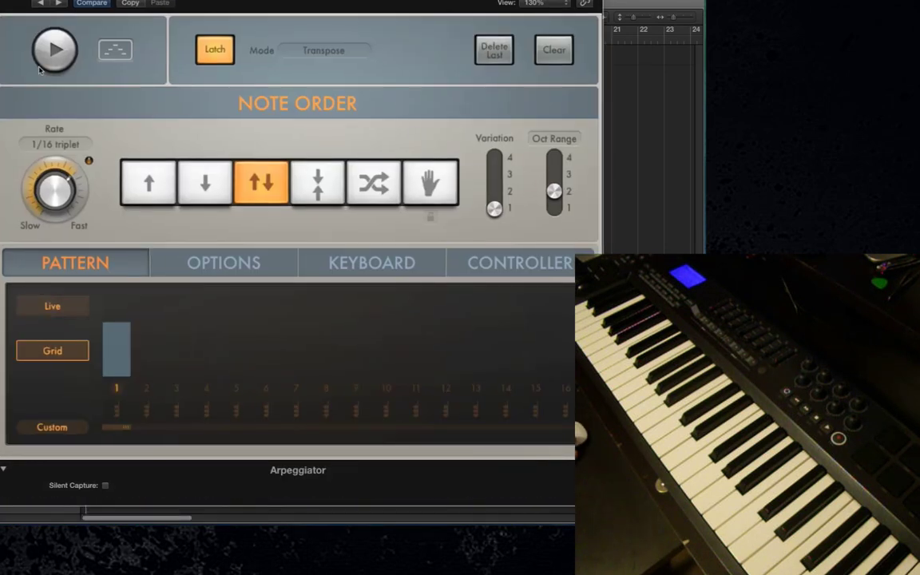
pyautogui.moveTo(352, 1); pyautogui.dragTo(128, 144)
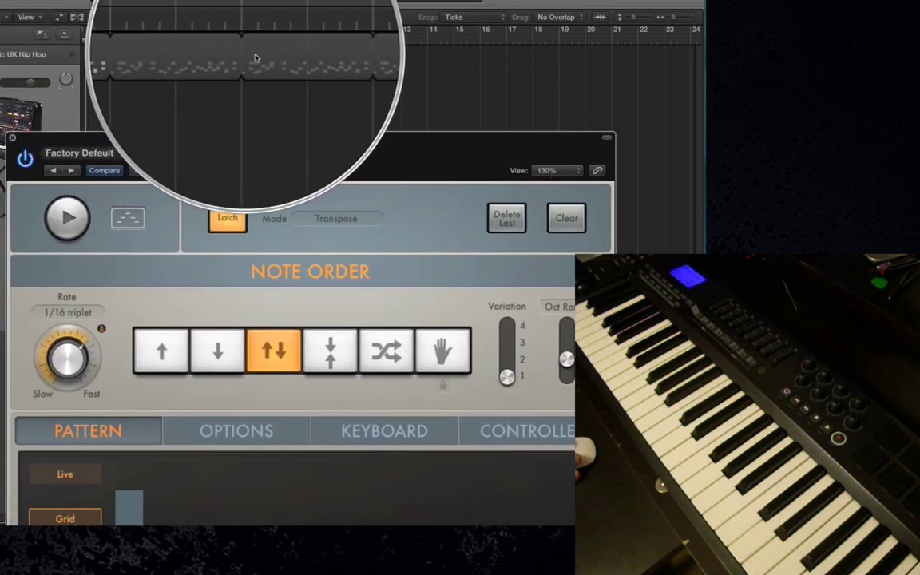
pyautogui.moveTo(311, 140); pyautogui.dragTo(297, 0)
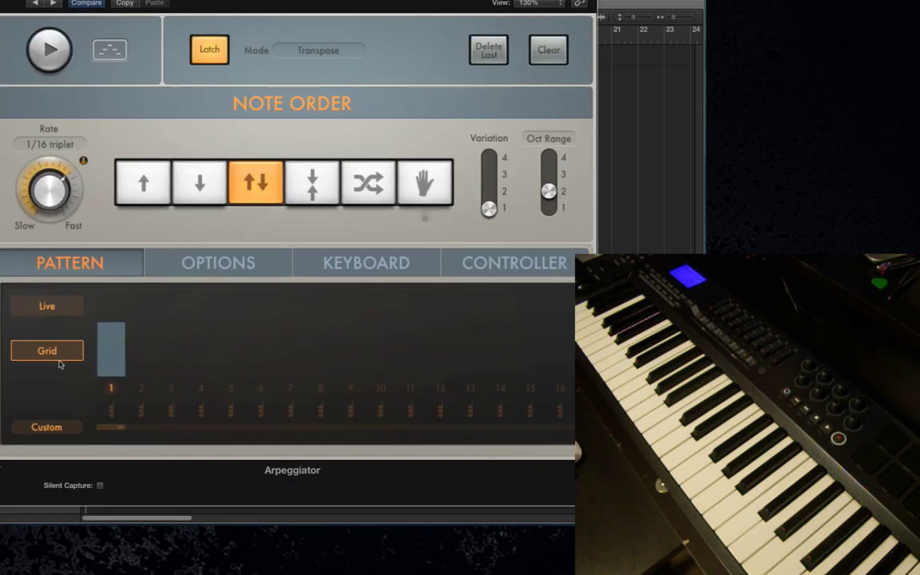
pyautogui.click(49, 305)
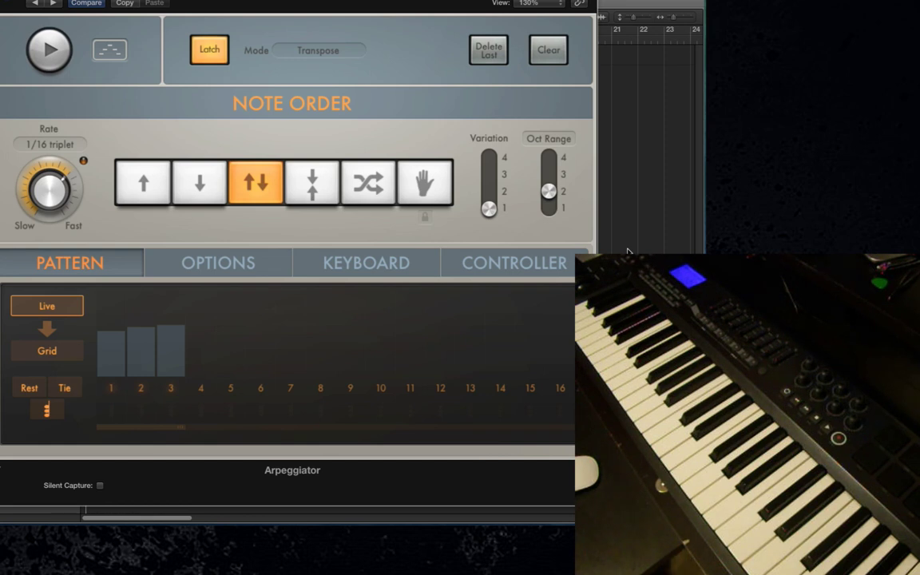
pyautogui.click(64, 352)
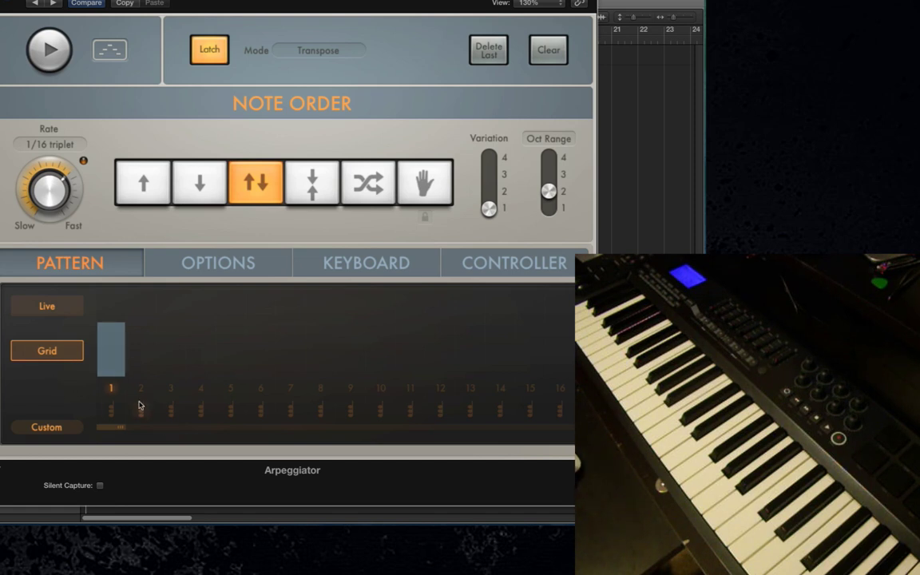
# - Activate grid steps 2 to 4, vary the velocities of the first four steps, and set the note order to Up
pyautogui.moveTo(141, 391); pyautogui.dragTo(205, 419)
pyautogui.moveTo(126, 336)
pyautogui.mouseDown()
pyautogui.moveTo(109, 308)
pyautogui.moveTo(139, 324)
pyautogui.moveTo(139, 344)
pyautogui.moveTo(163, 333)
pyautogui.moveTo(171, 314)
pyautogui.moveTo(196, 325)
pyautogui.mouseUp()
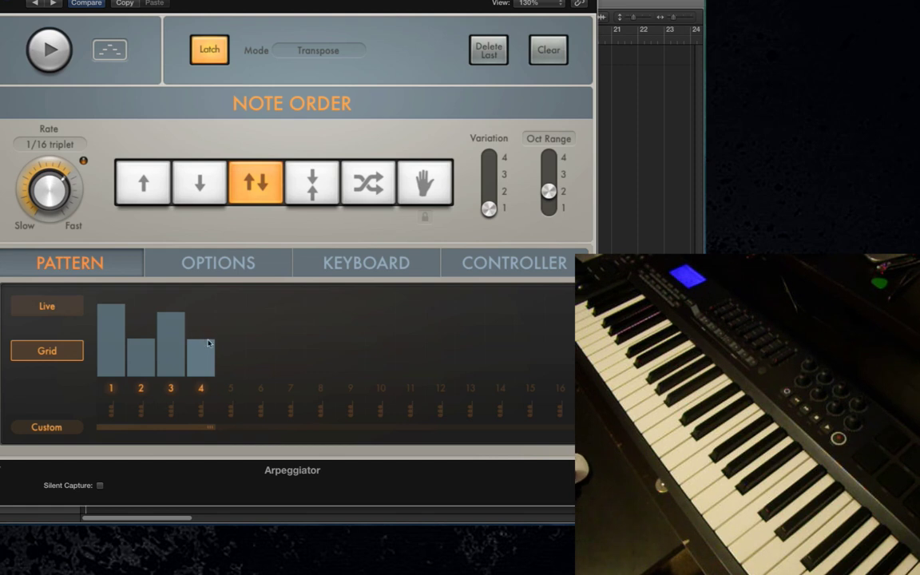
pyautogui.click(131, 164)
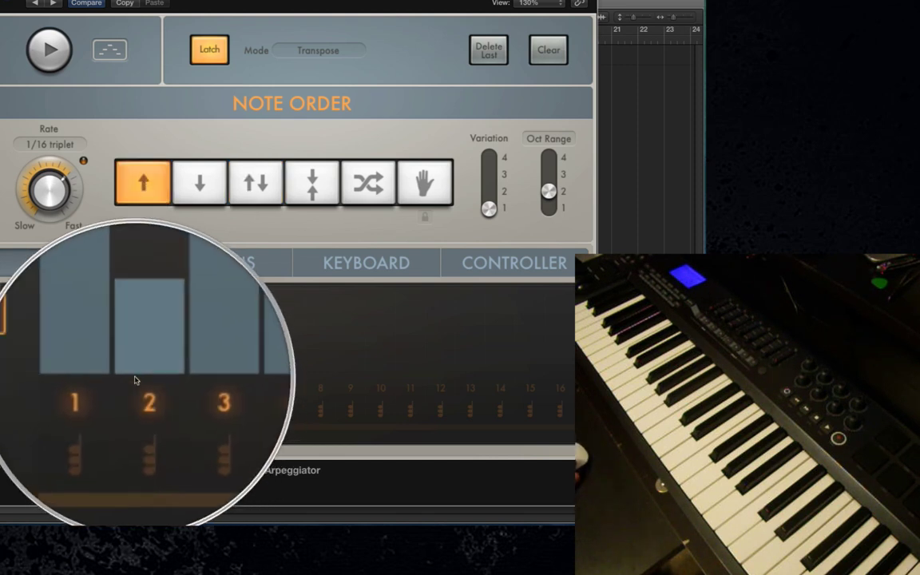
pyautogui.click(73, 435)
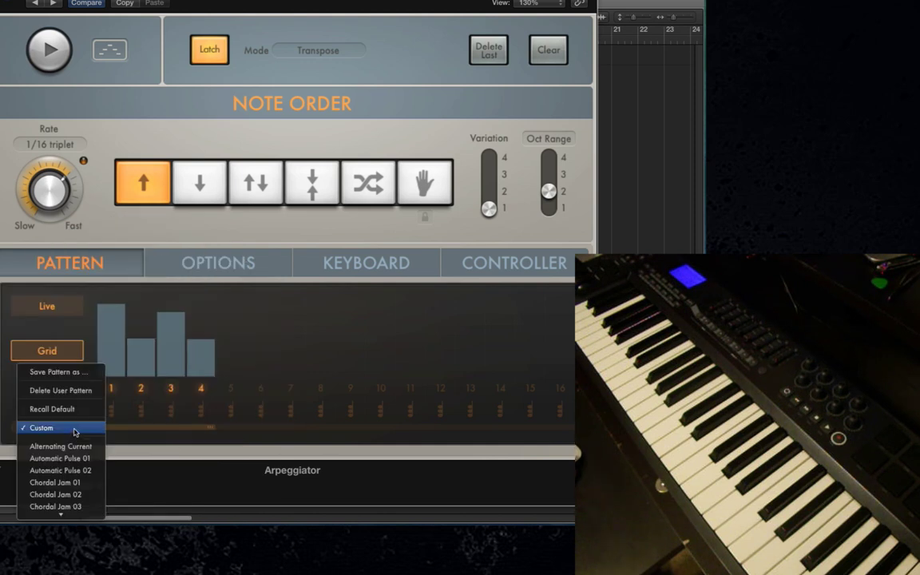
pyautogui.click(6, 364)
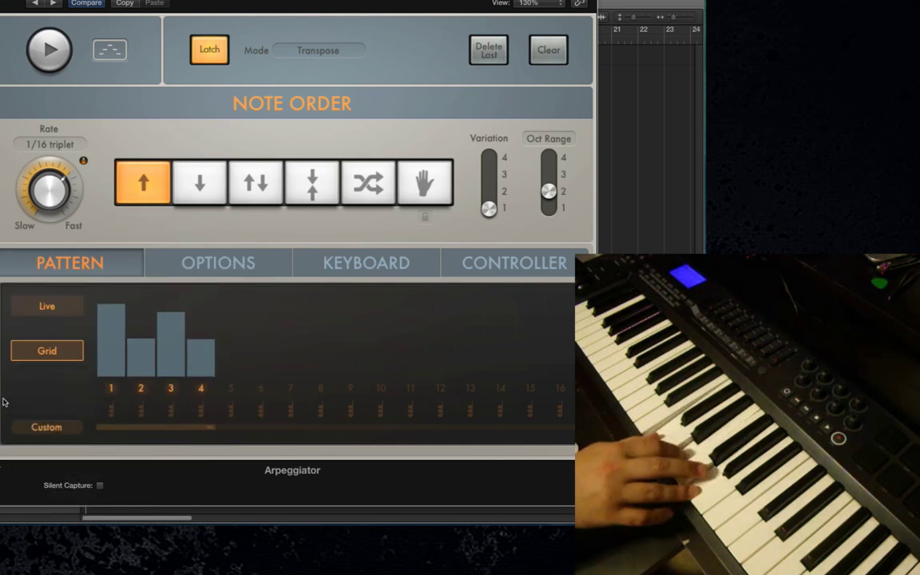
# - Start the arpeggio, add grid steps 5, 7 and 9, raise step 5's velocity, and lower those of steps 3 and 7
pyautogui.click(47, 50)
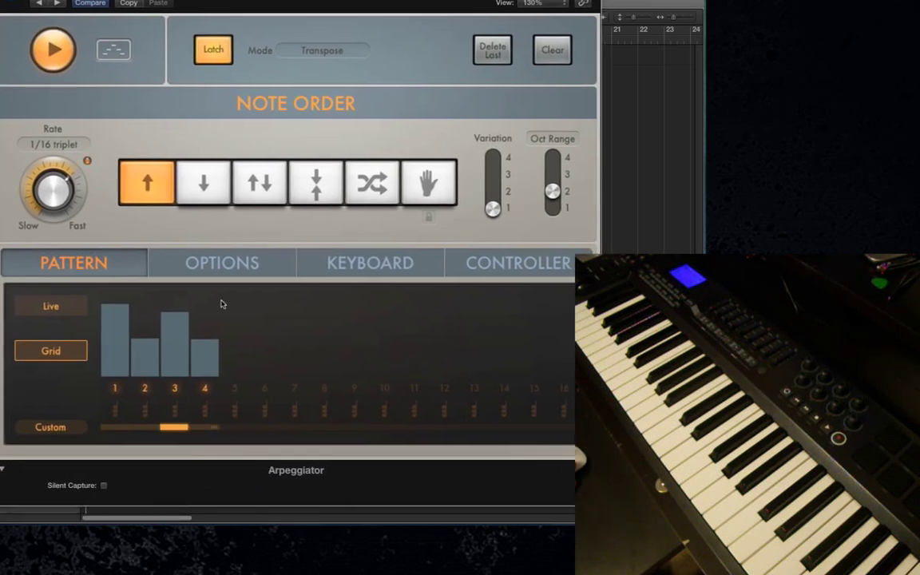
pyautogui.moveTo(230, 380)
pyautogui.mouseDown()
pyautogui.moveTo(339, 396)
pyautogui.moveTo(353, 386)
pyautogui.mouseUp()
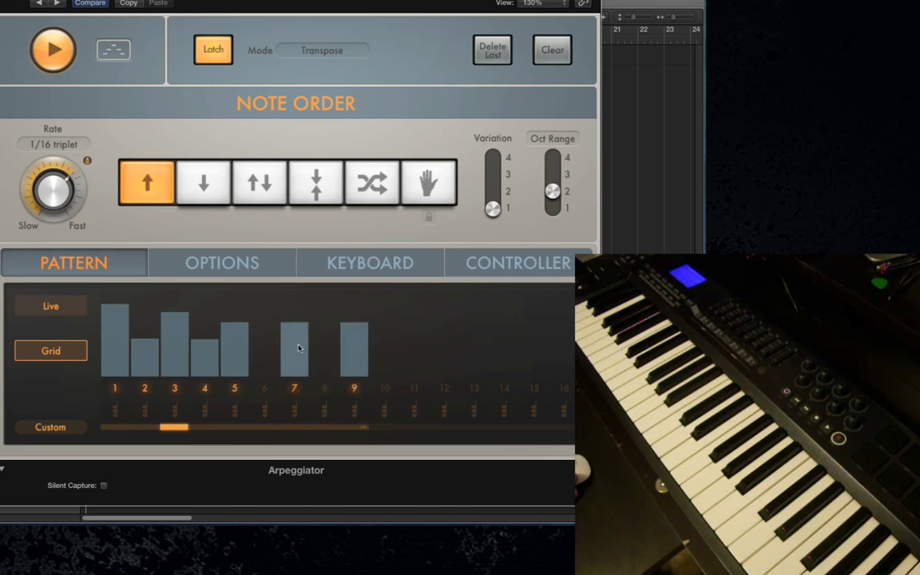
pyautogui.moveTo(294, 327); pyautogui.dragTo(294, 350)
pyautogui.moveTo(236, 350); pyautogui.dragTo(234, 316)
pyautogui.moveTo(176, 330); pyautogui.dragTo(176, 338)
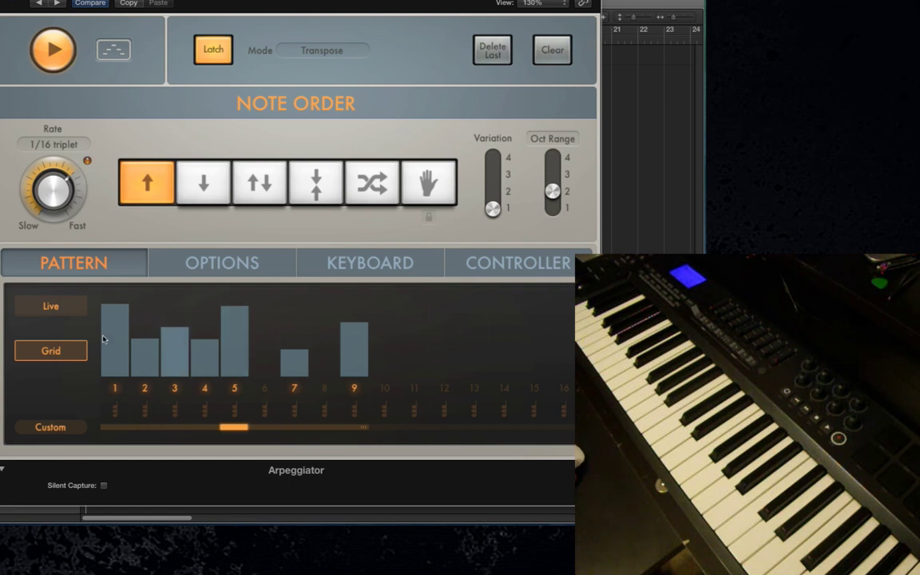
# - Switch the pattern to Live and back to Grid to compare the played notes with the custom grid pattern
pyautogui.click(61, 312)
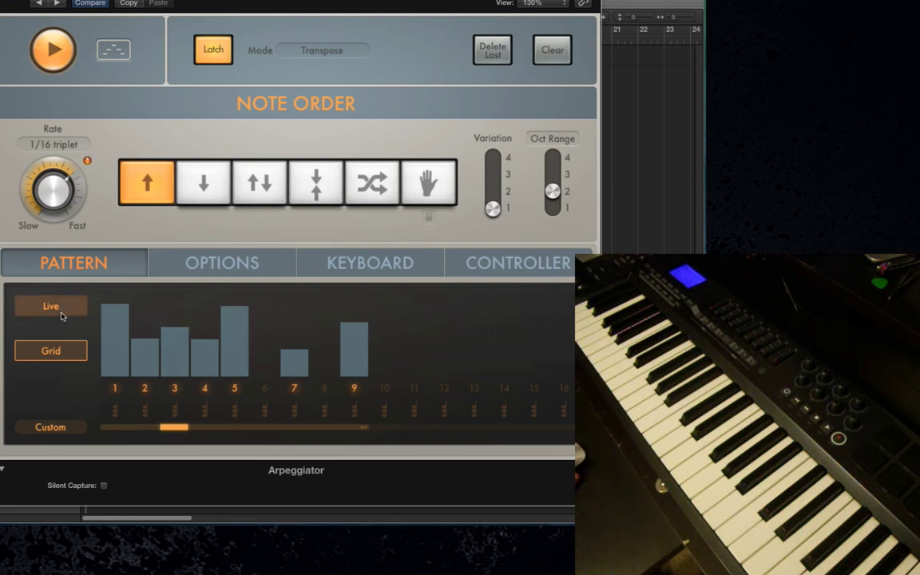
pyautogui.click(50, 351)
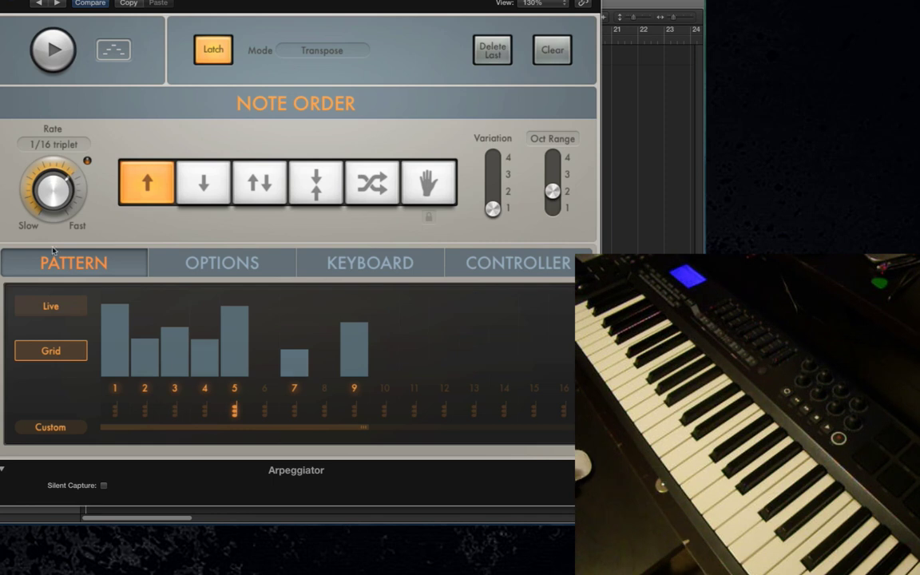
pyautogui.click(35, 303)
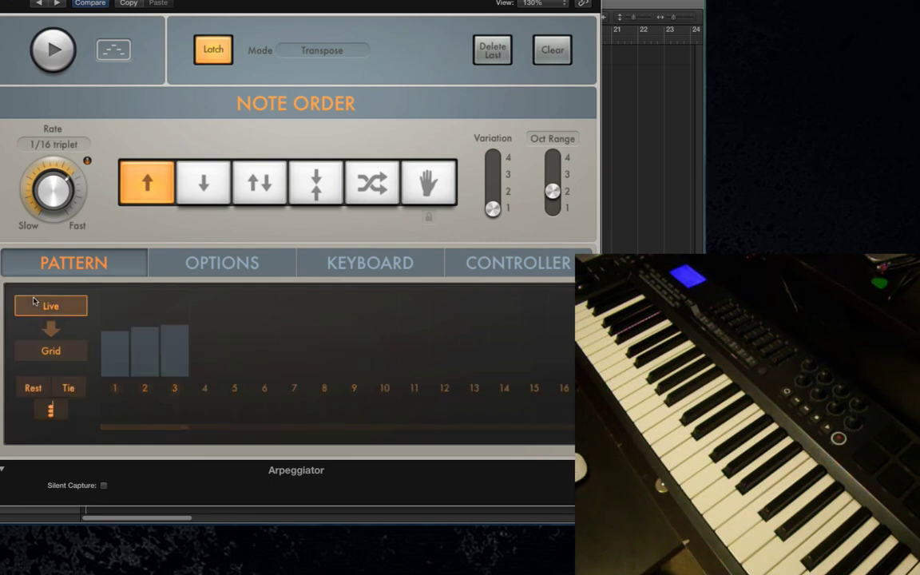
pyautogui.click(46, 351)
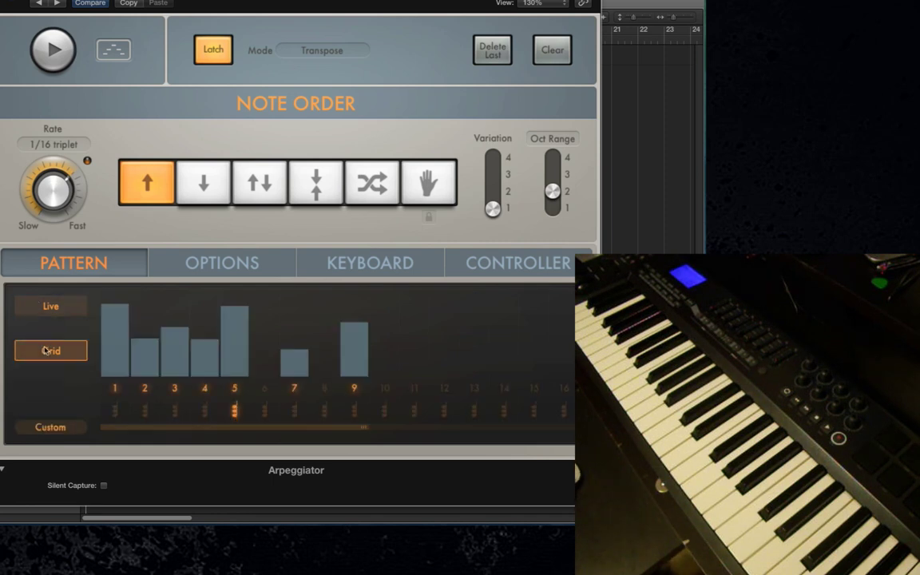
# - Load the Chordal Jam 03 preset into the pattern grid
pyautogui.click(77, 430)
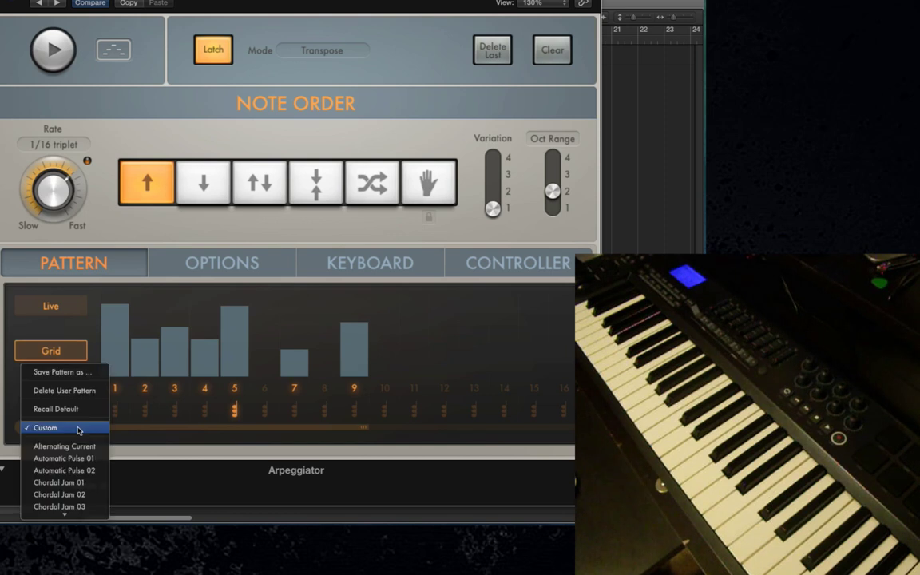
pyautogui.moveTo(71, 518)
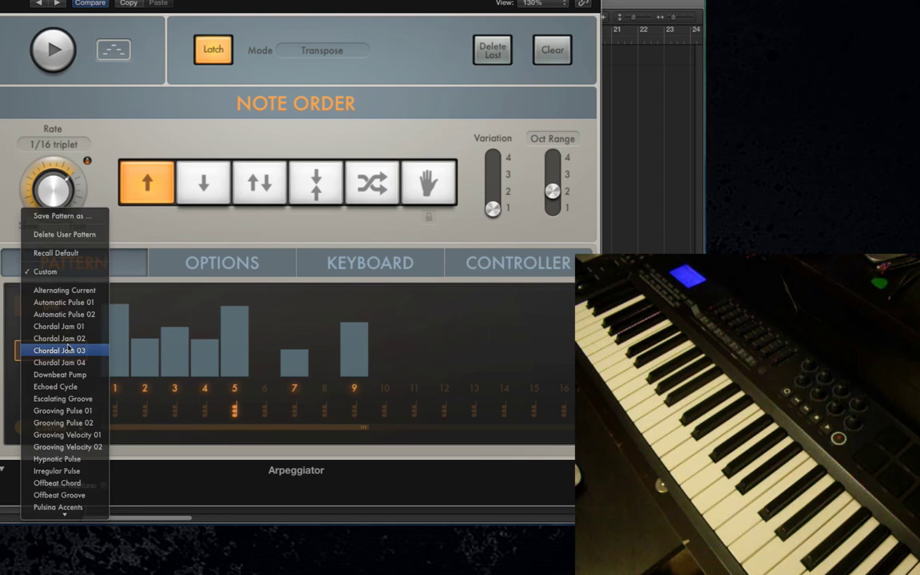
pyautogui.click(69, 350)
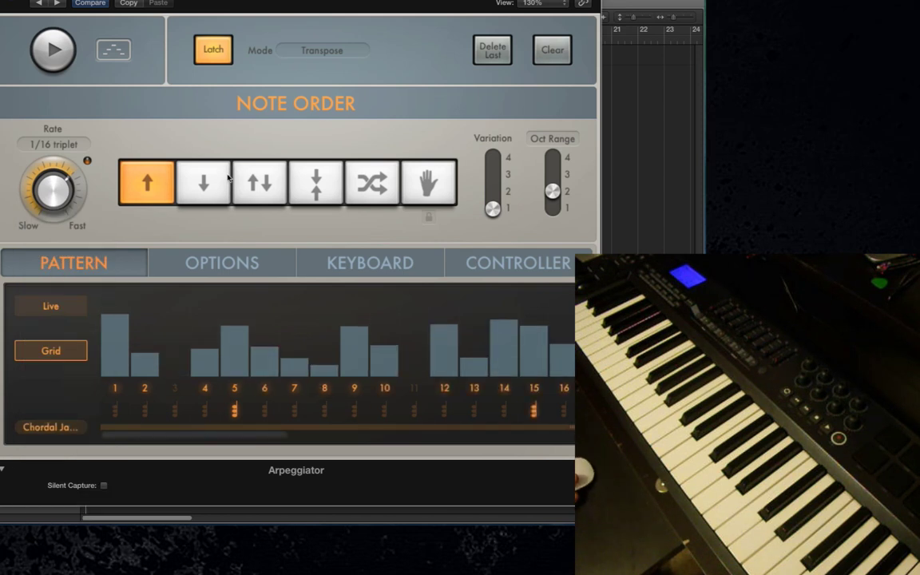
# - Load the Downbeat Pump preset into the pattern grid and switch the pattern mode back to Live
pyautogui.click(74, 429)
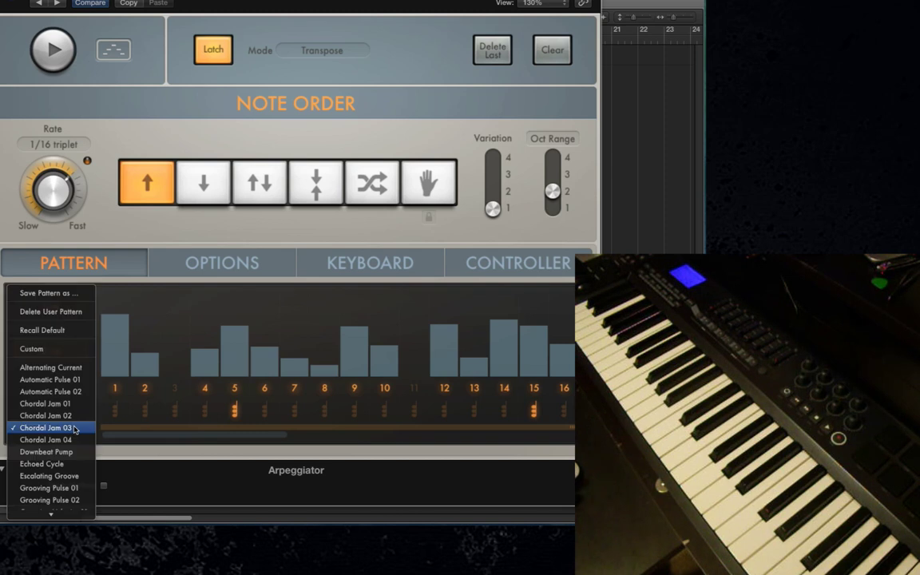
pyautogui.press('Escape')
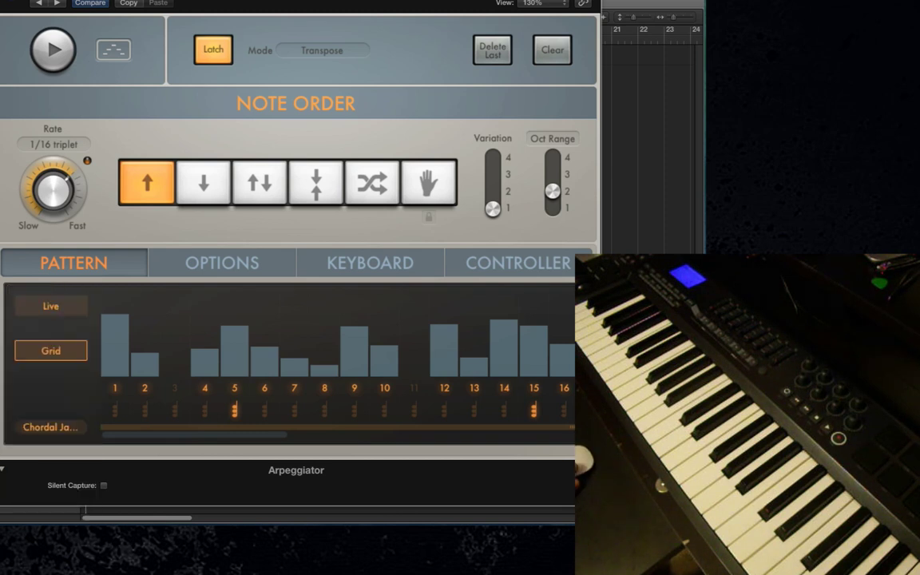
pyautogui.click(51, 427)
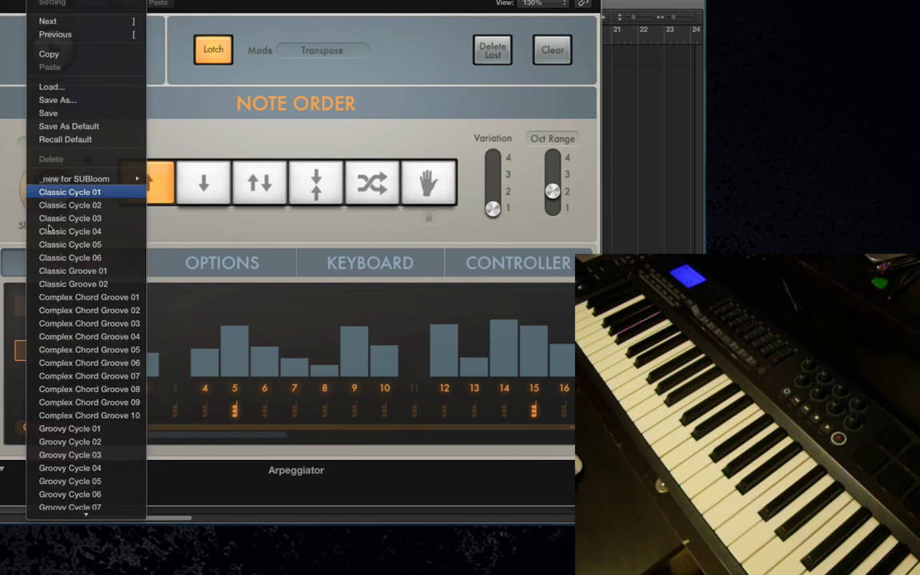
pyautogui.click(339, 224)
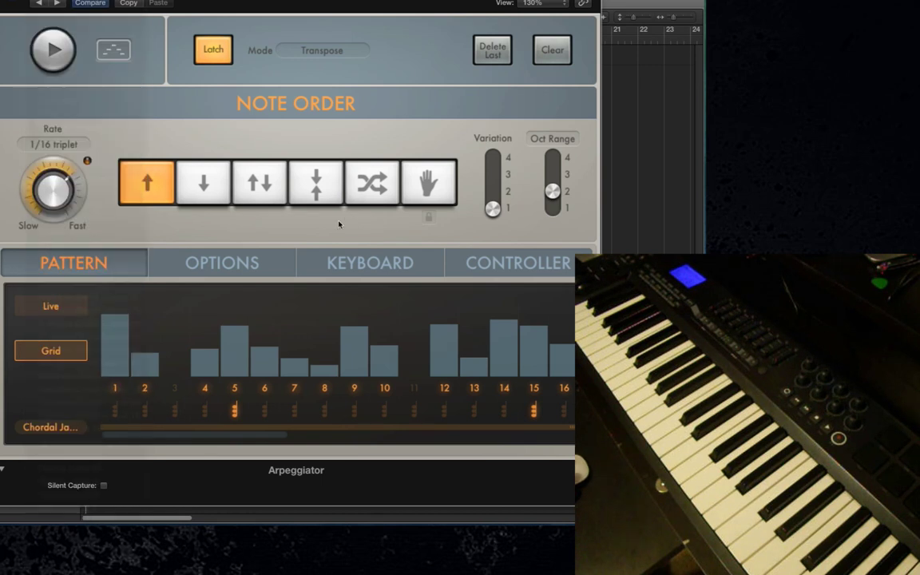
pyautogui.click(82, 423)
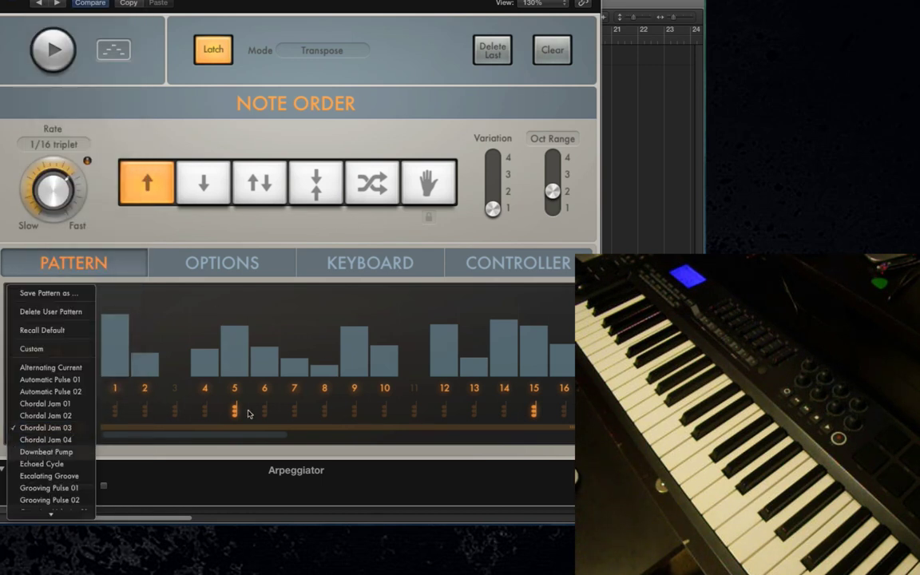
pyautogui.click(64, 452)
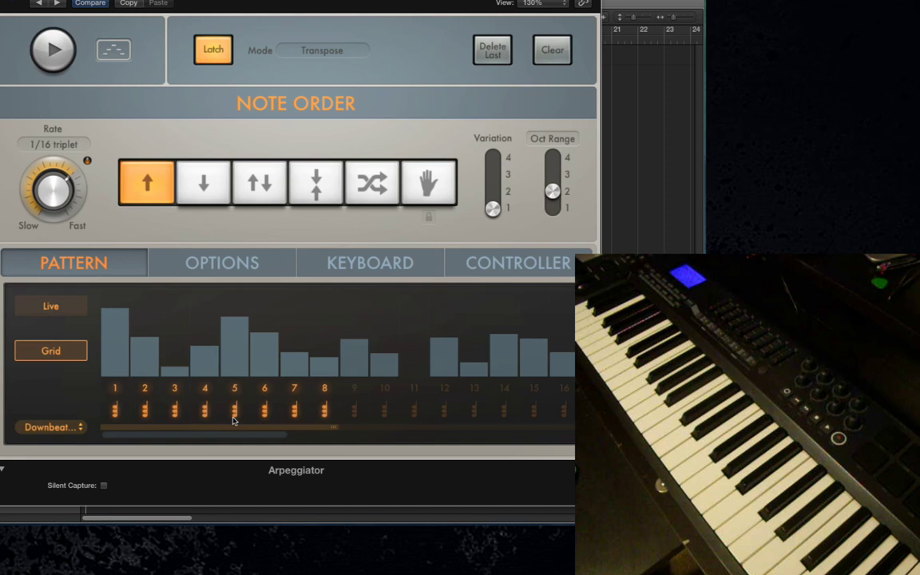
pyautogui.click(46, 311)
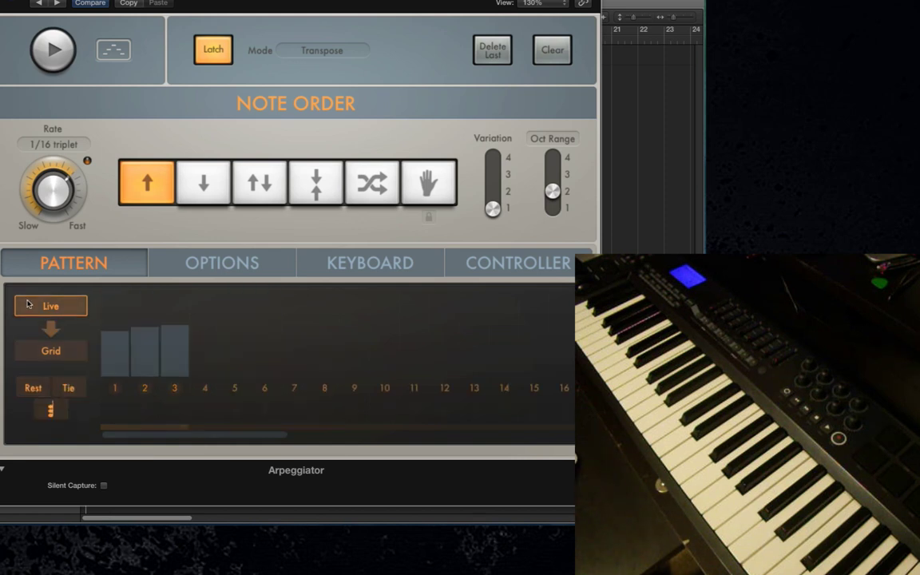
# - Set the Note Length option to 68 % and start the arpeggio
pyautogui.click(214, 263)
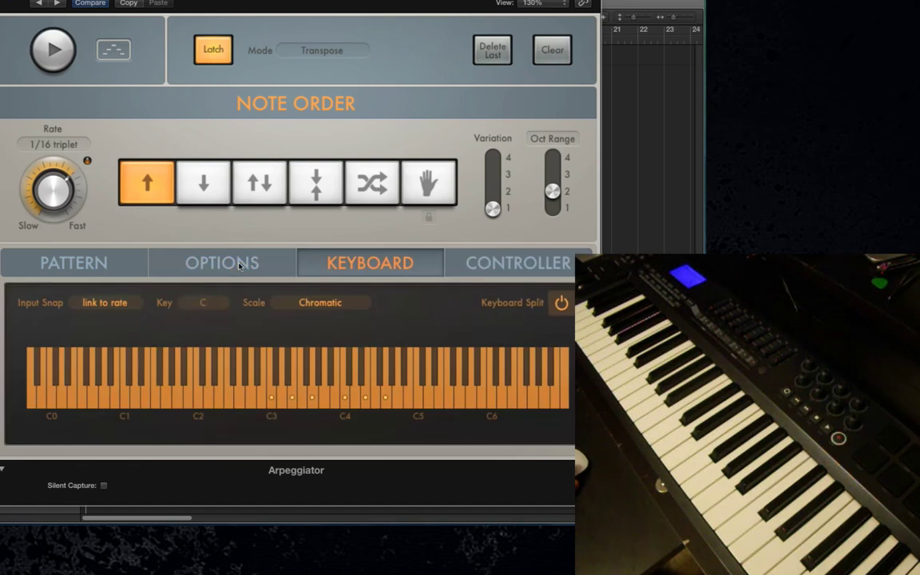
pyautogui.click(238, 266)
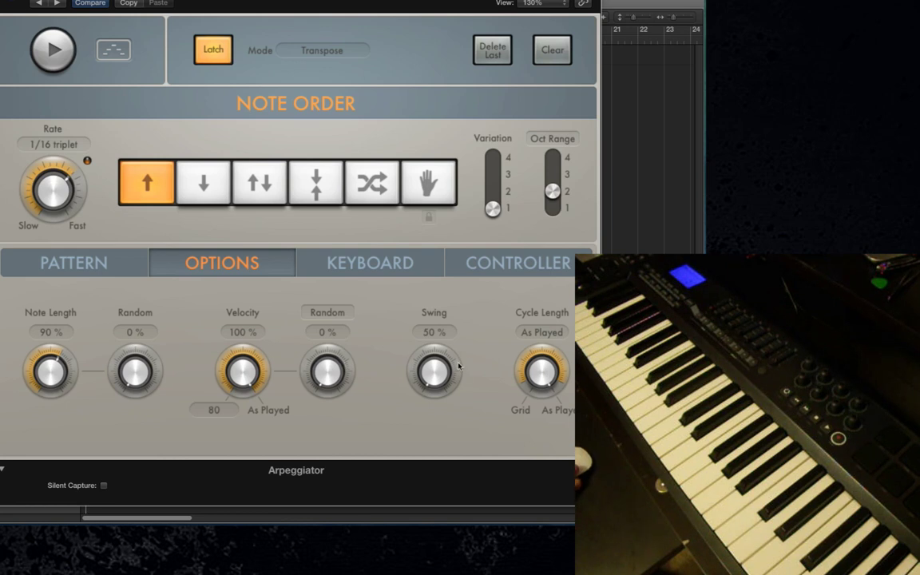
pyautogui.moveTo(541, 364); pyautogui.dragTo(499, 324)
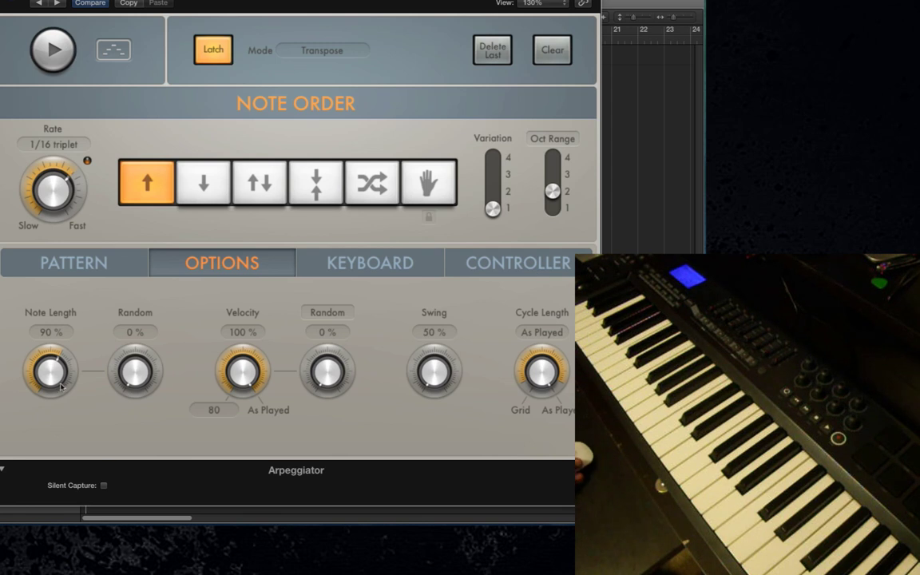
pyautogui.moveTo(49, 376); pyautogui.dragTo(55, 394)
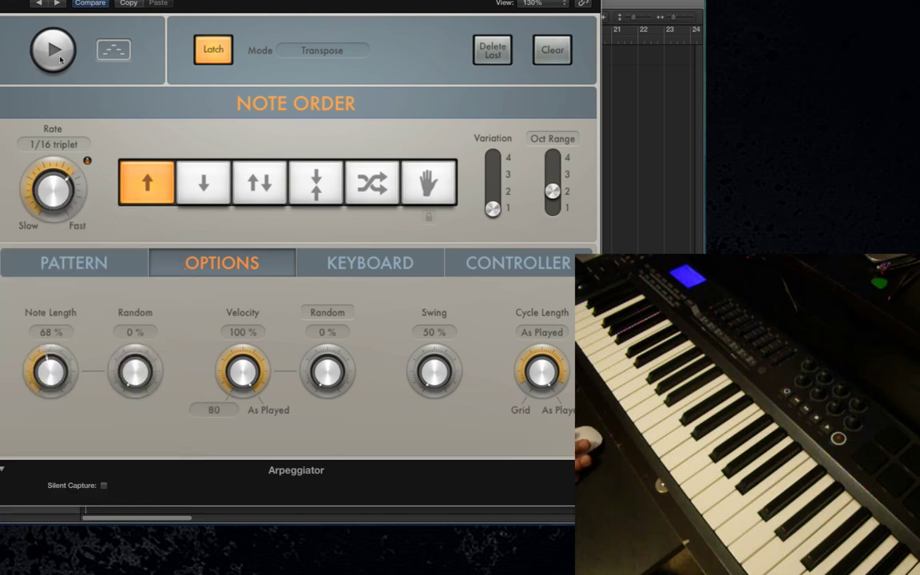
pyautogui.press('space')
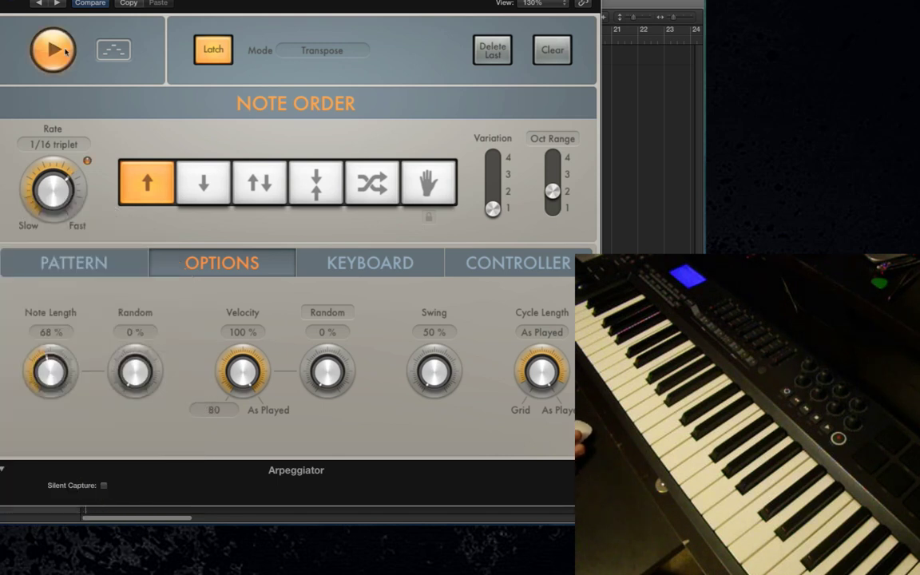
# - Set Variation 2, the up/down note order and a 1/16 rate for the arpeggio, and restart it
pyautogui.press('space')
pyautogui.click(74, 263)
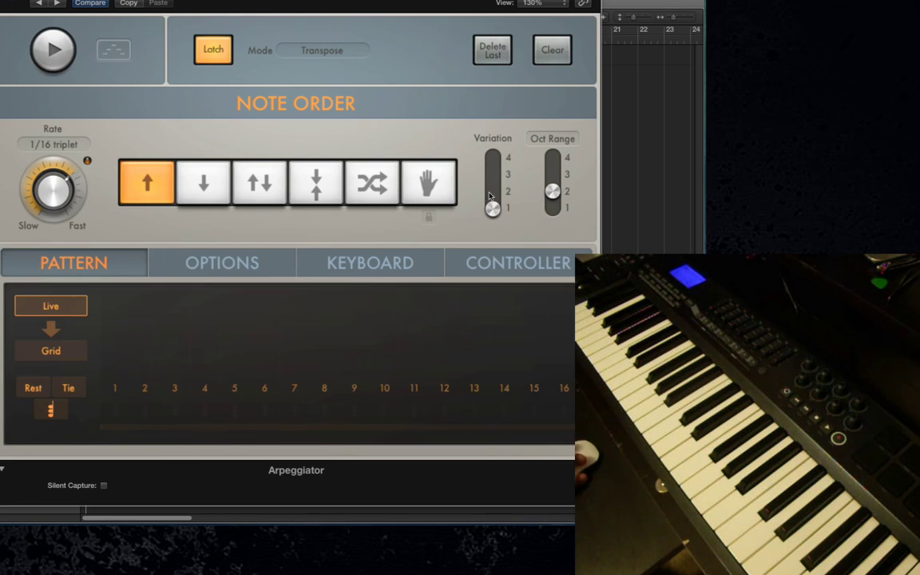
pyautogui.moveTo(493, 209); pyautogui.dragTo(493, 192)
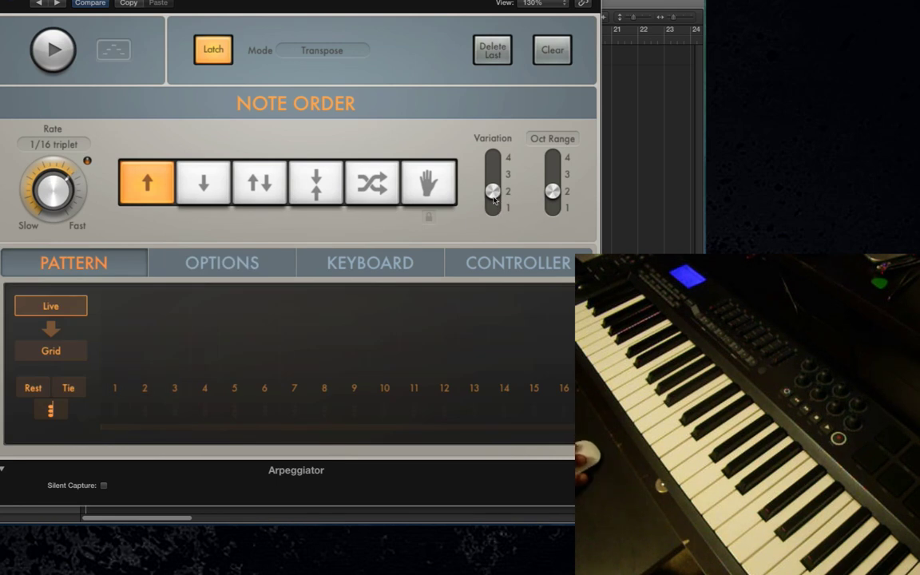
pyautogui.click(263, 188)
pyautogui.moveTo(60, 188)
pyautogui.mouseDown()
pyautogui.moveTo(56, 175)
pyautogui.moveTo(62, 204)
pyautogui.mouseUp()
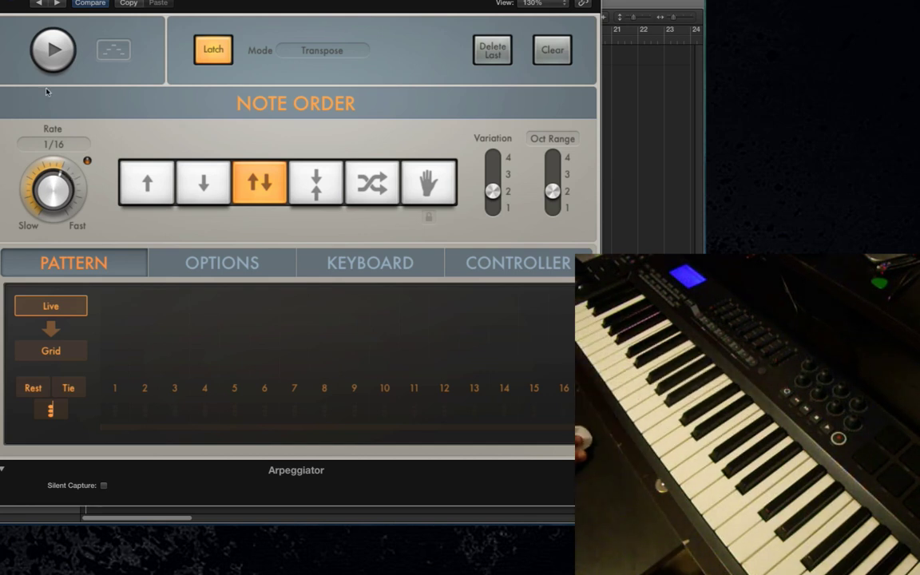
pyautogui.click(51, 63)
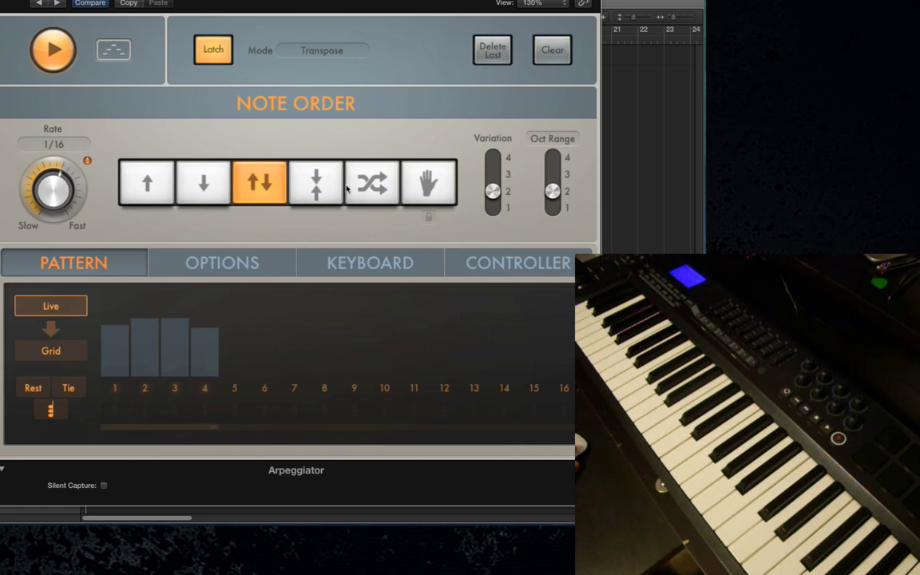
# - Vary the Note Length option up to 106 % while the arpeggio plays, and stop playback
pyautogui.click(225, 258)
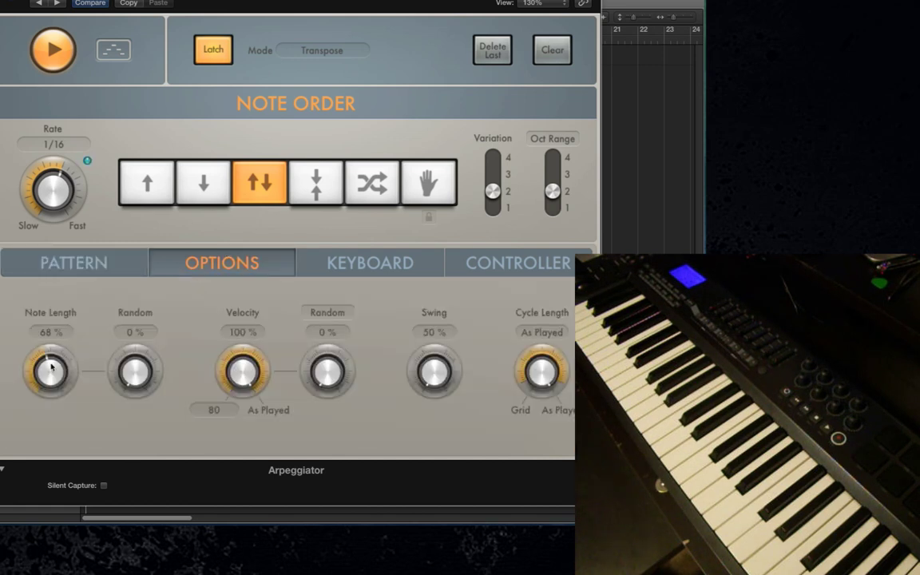
pyautogui.moveTo(50, 372); pyautogui.dragTo(52, 390)
pyautogui.moveTo(53, 378); pyautogui.dragTo(56, 277)
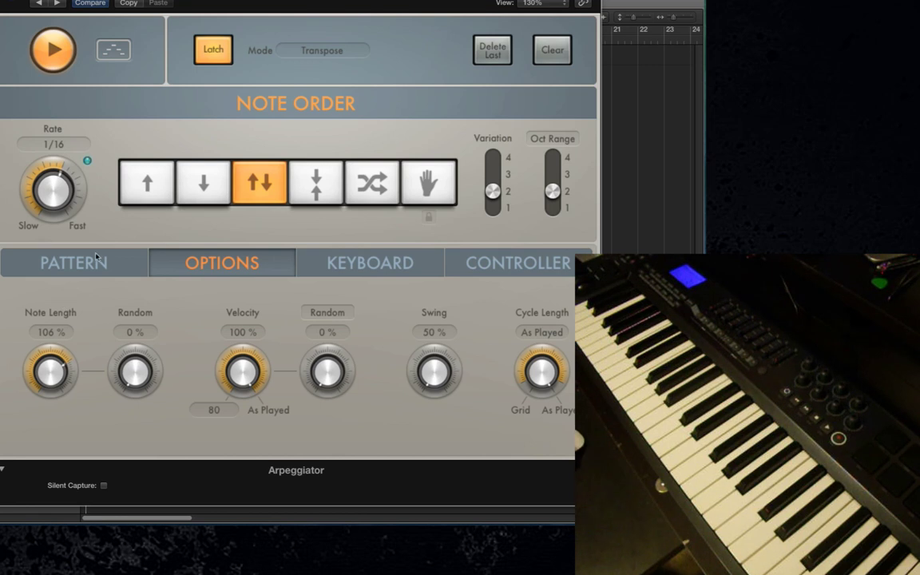
pyautogui.press('space')
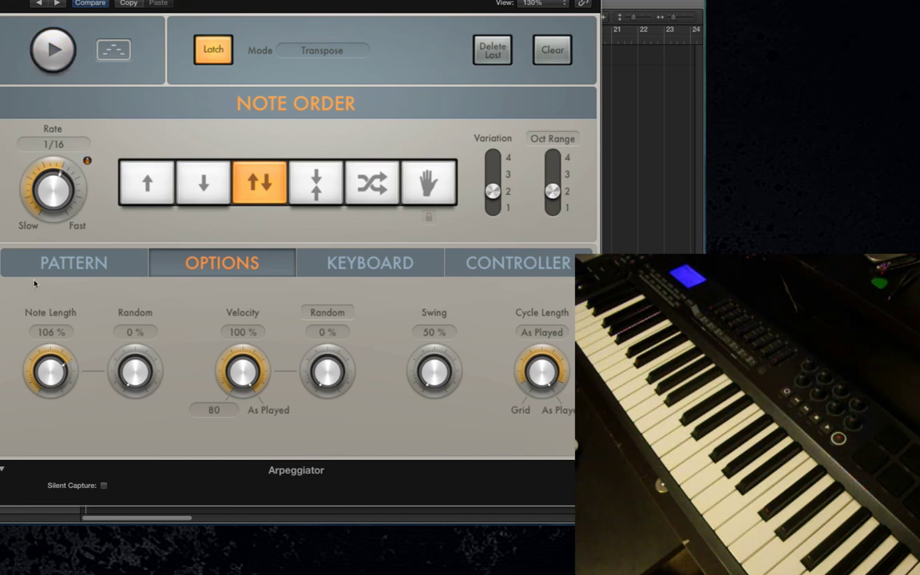
# - Audition the arpeggio with note length Random at 99 % and Note Length at 26 % and 51 %, and stop it
pyautogui.moveTo(134, 369); pyautogui.dragTo(139, 285)
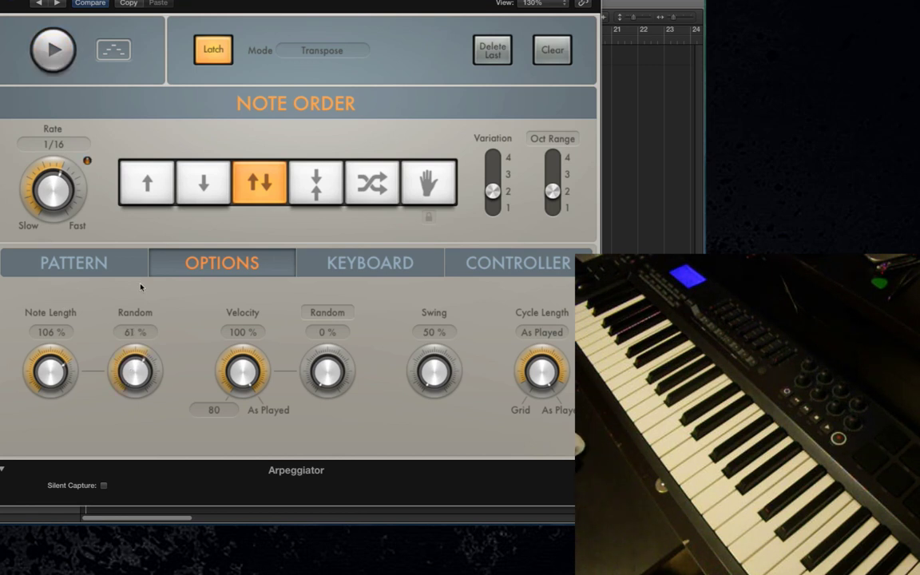
pyautogui.moveTo(49, 369); pyautogui.dragTo(85, 442)
pyautogui.moveTo(138, 387); pyautogui.dragTo(142, 361)
pyautogui.press('space')
pyautogui.moveTo(137, 372); pyautogui.dragTo(142, 339)
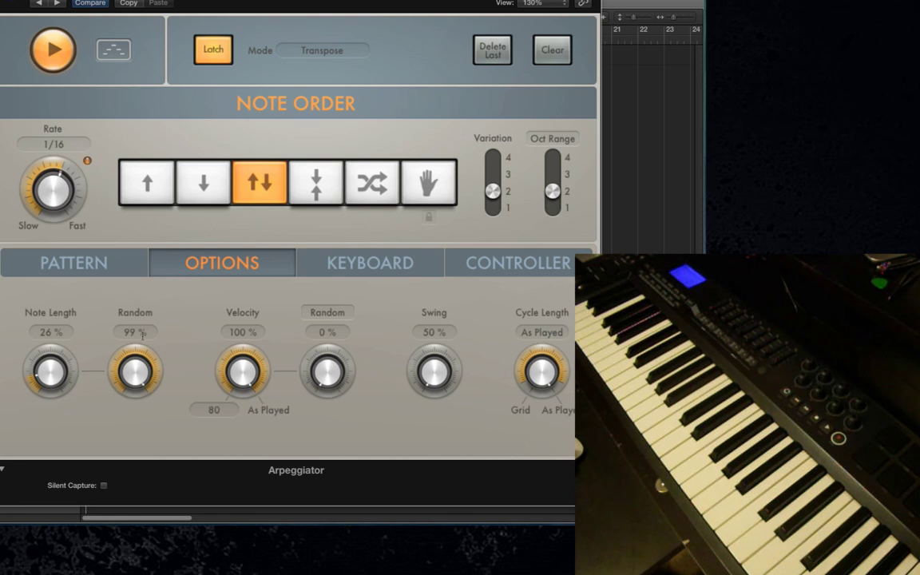
pyautogui.moveTo(35, 375); pyautogui.dragTo(38, 353)
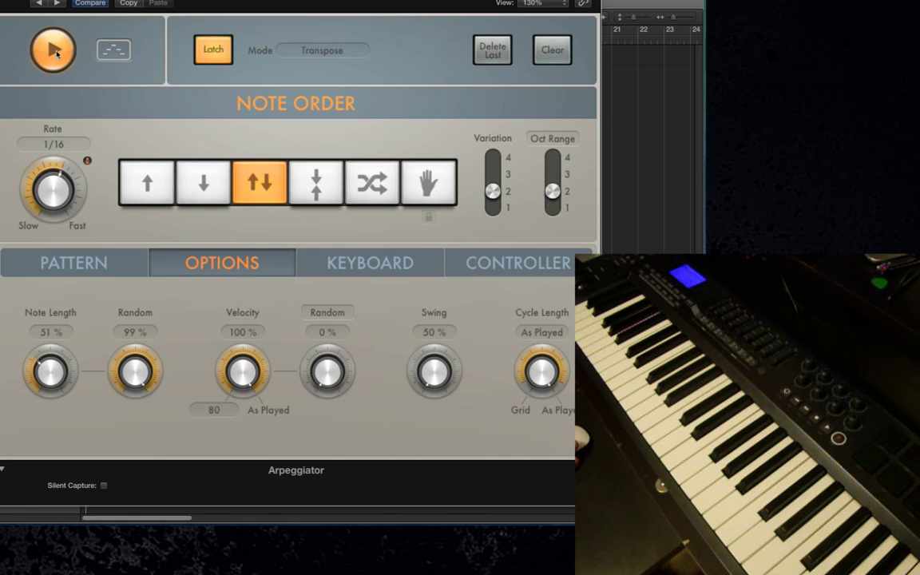
pyautogui.click(55, 52)
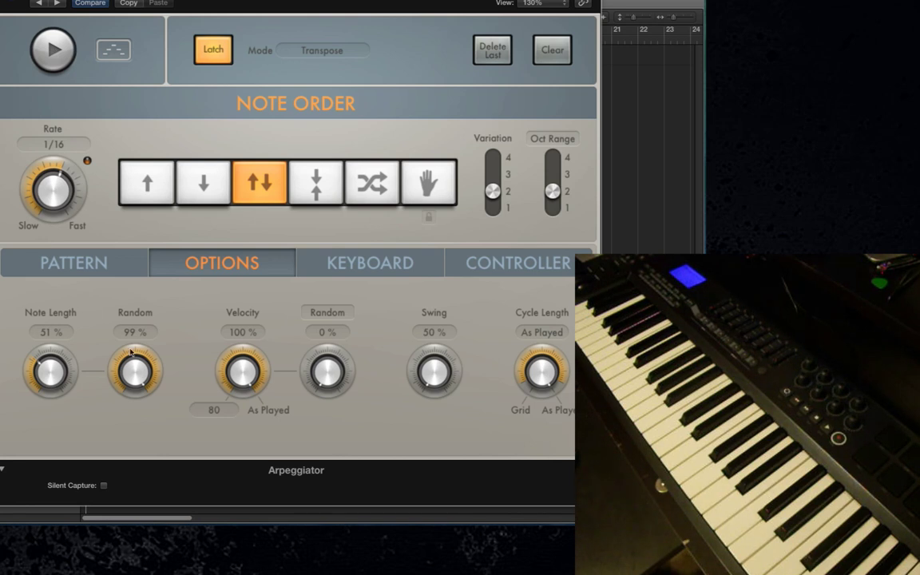
# - Reset note length Random to 0 %, set Note Length to 38 %, and check the note velocities in the live pattern
pyautogui.moveTo(137, 369); pyautogui.dragTo(143, 388)
pyautogui.moveTo(50, 379); pyautogui.dragTo(53, 388)
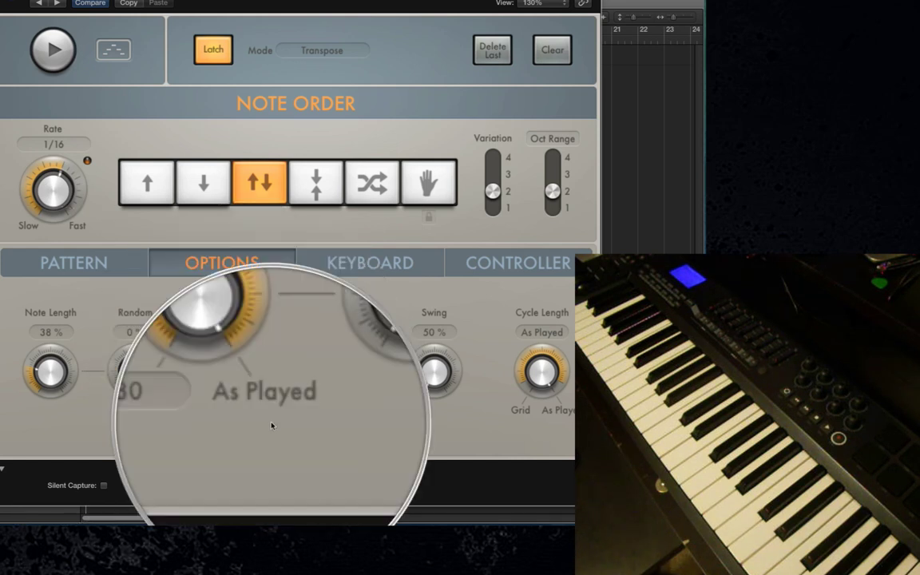
pyautogui.click(106, 257)
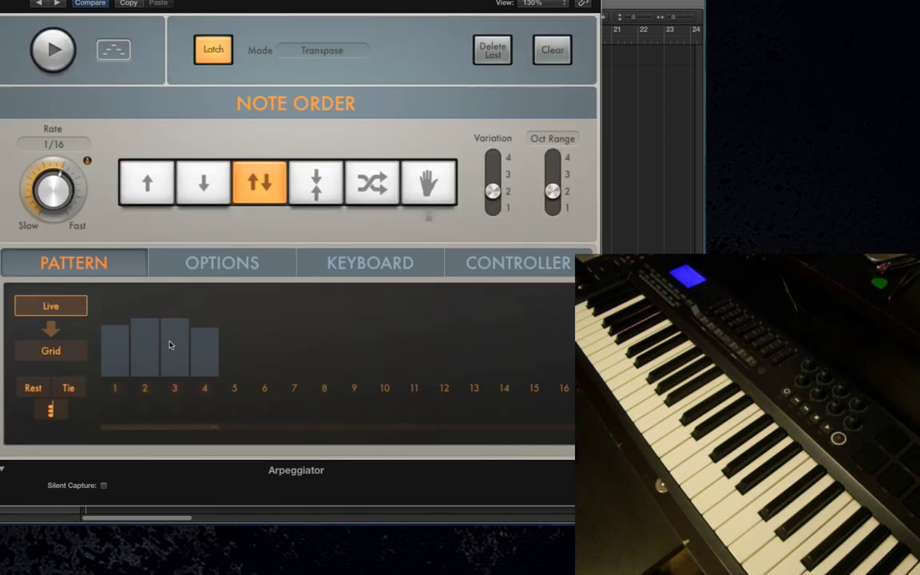
pyautogui.click(209, 268)
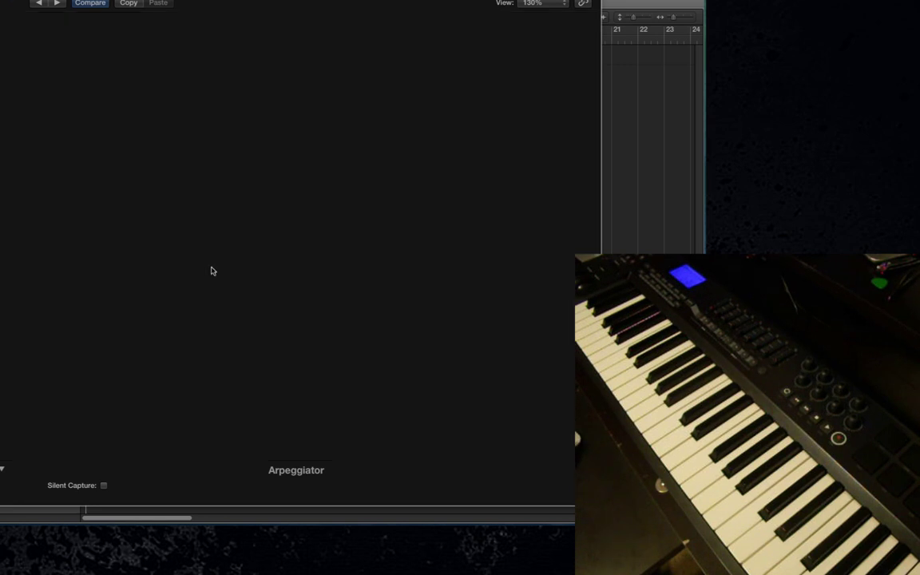
# - Lower the Velocity option to Fix, examine the fixed velocity value, and raise Velocity to 78 %
pyautogui.moveTo(242, 369); pyautogui.dragTo(256, 461)
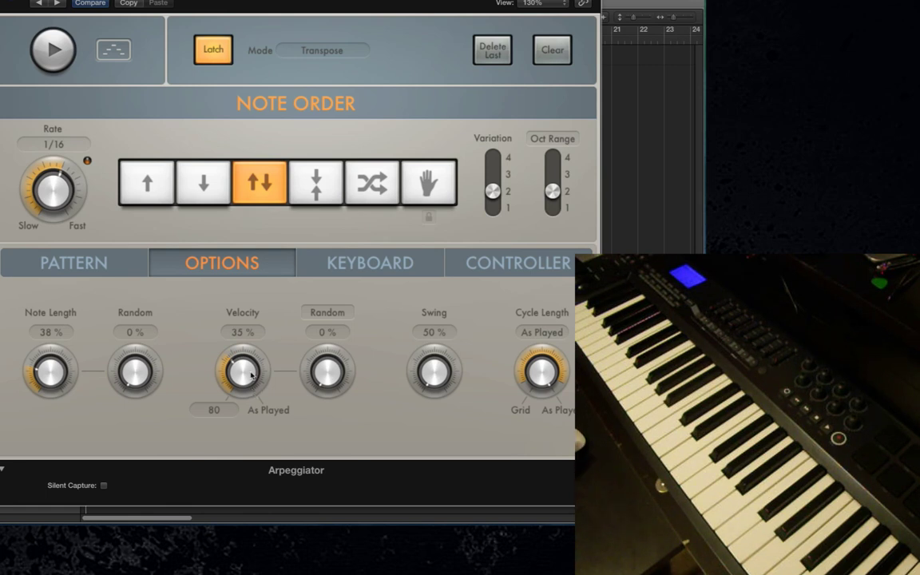
pyautogui.moveTo(247, 371); pyautogui.dragTo(252, 439)
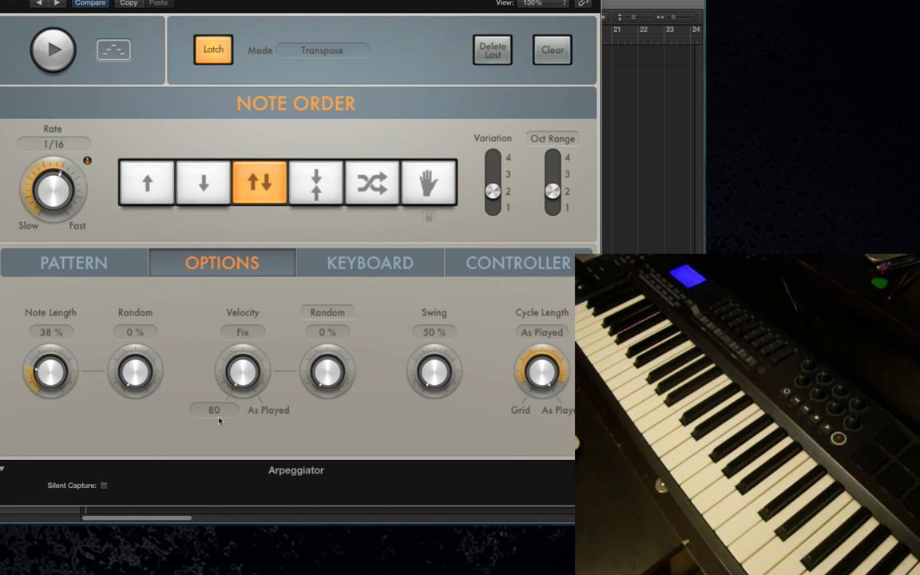
pyautogui.moveTo(212, 412)
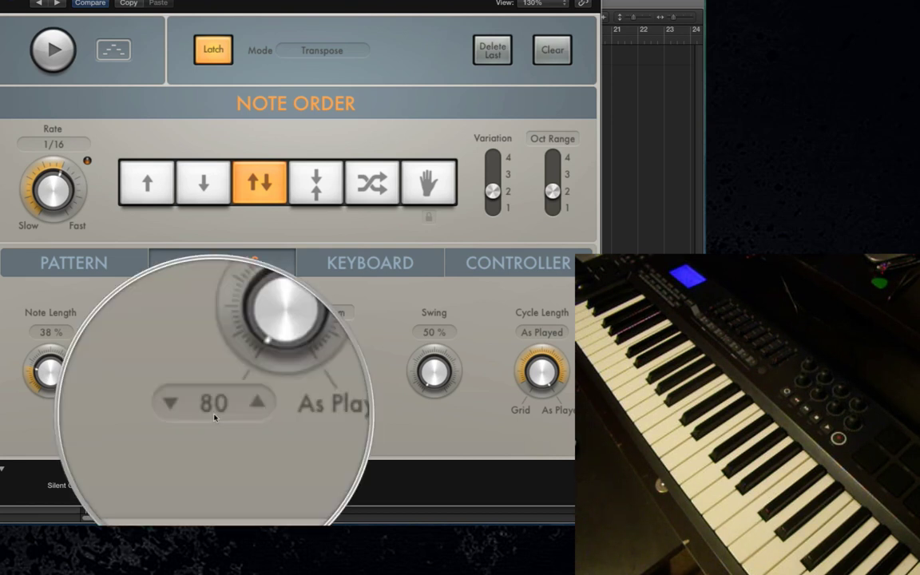
pyautogui.moveTo(239, 370)
pyautogui.mouseDown()
pyautogui.moveTo(234, 352)
pyautogui.moveTo(233, 367)
pyautogui.mouseUp()
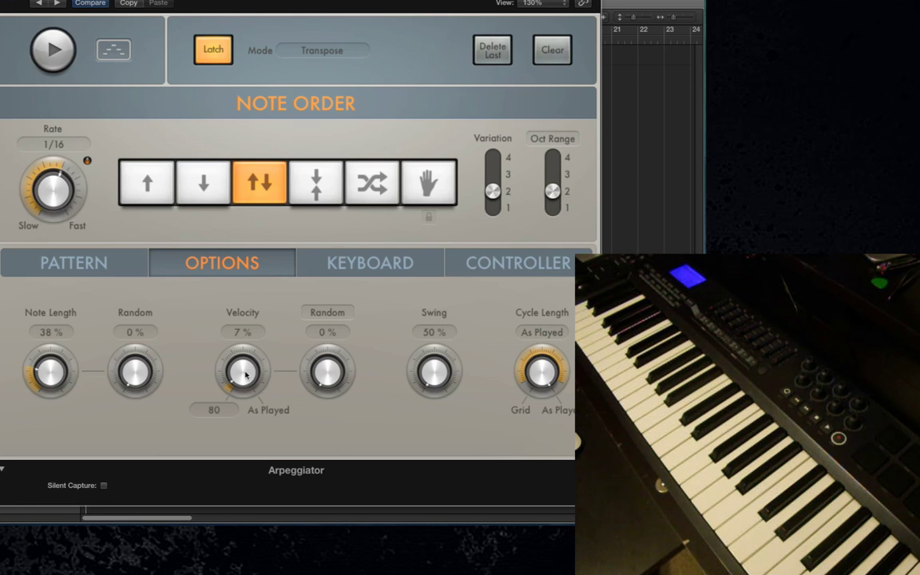
pyautogui.moveTo(245, 375); pyautogui.dragTo(216, 248)
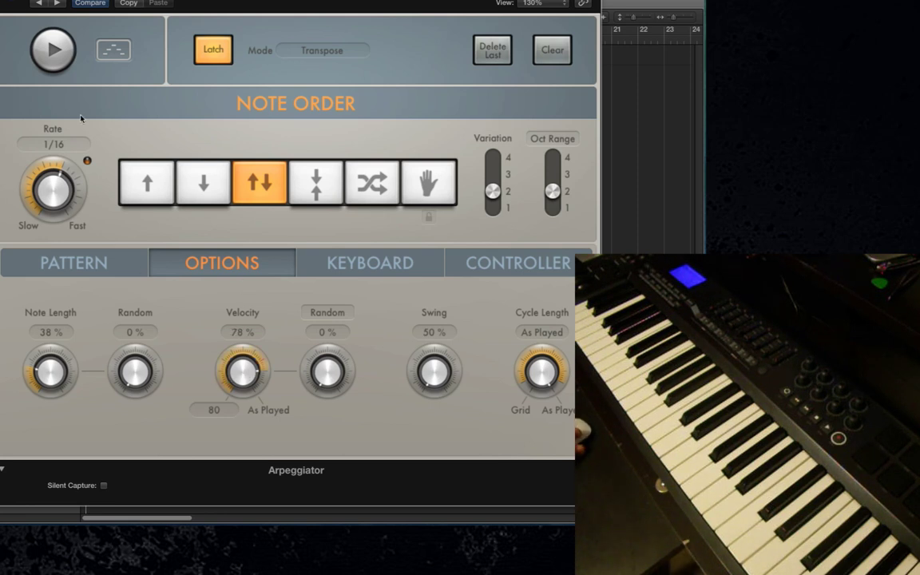
# - Enable Silent Capture, play in four notes of differing velocity for the live pattern, and start the arpeggio
pyautogui.click(121, 264)
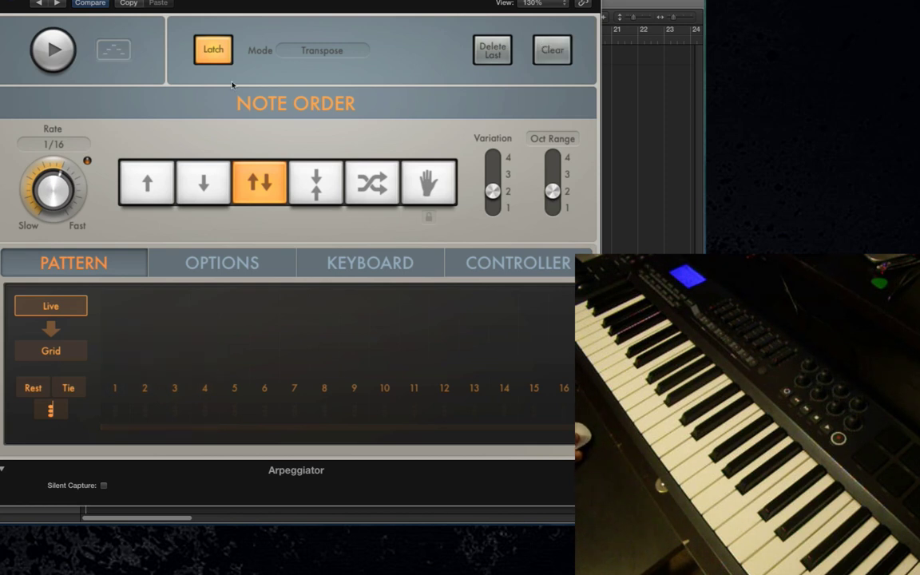
pyautogui.click(56, 53)
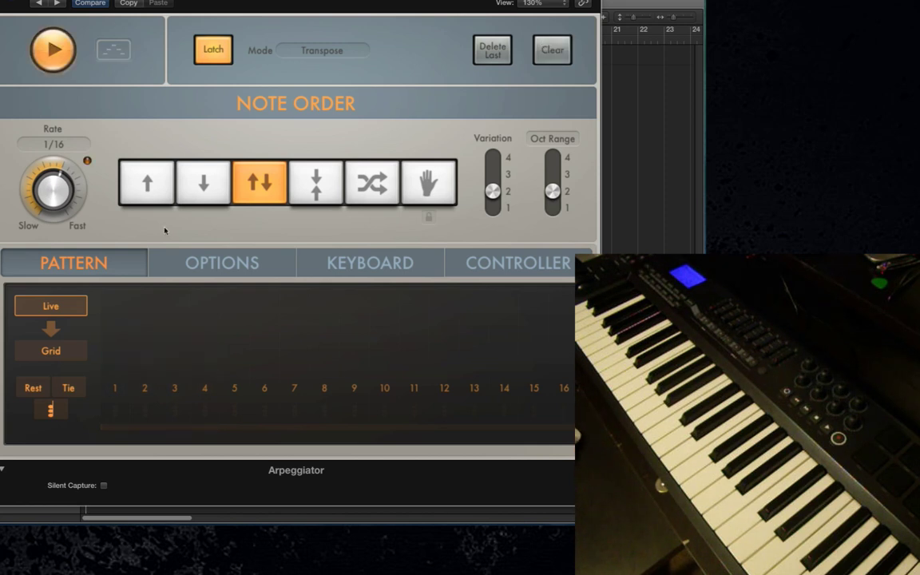
pyautogui.click(103, 486)
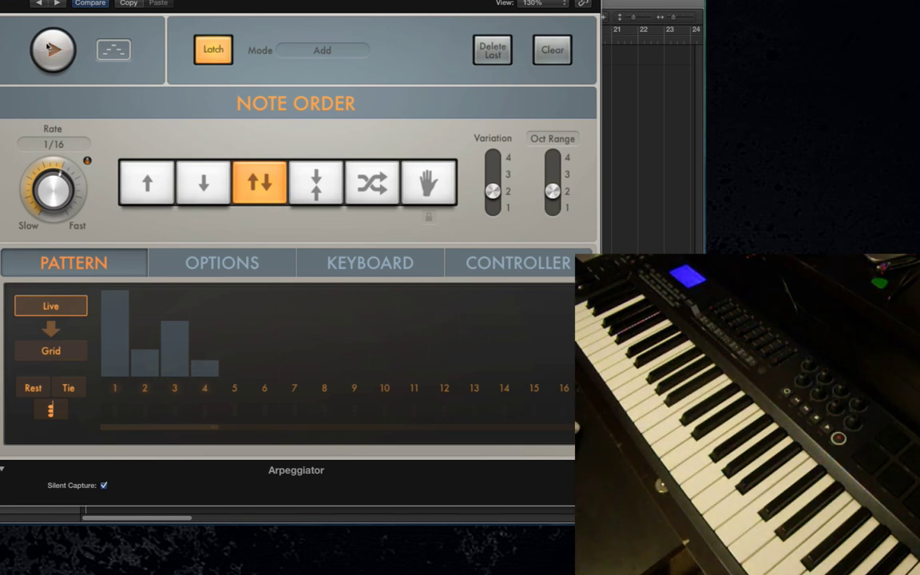
pyautogui.click(52, 37)
# - Compare the arpeggio played with Velocity at 100 % and at Fix, and stop it
pyautogui.click(239, 269)
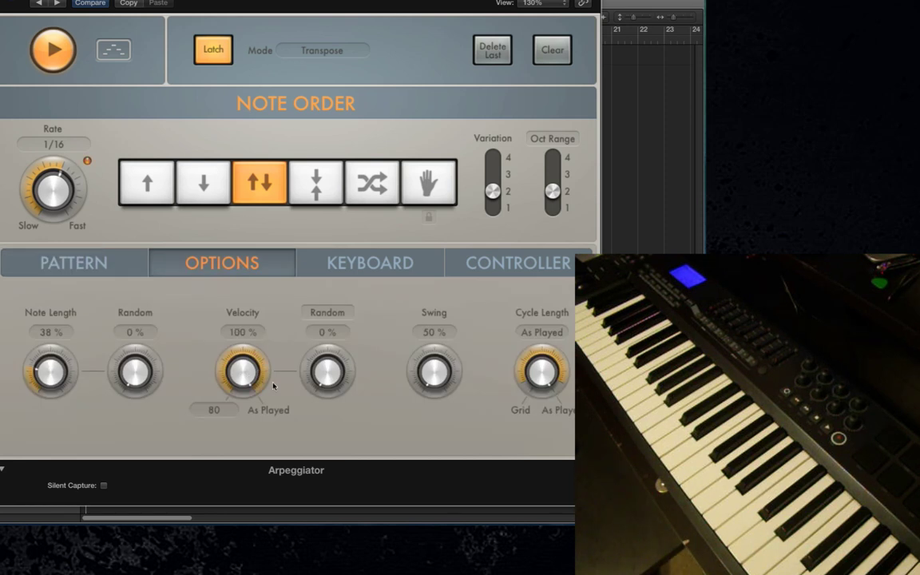
pyautogui.click(55, 59)
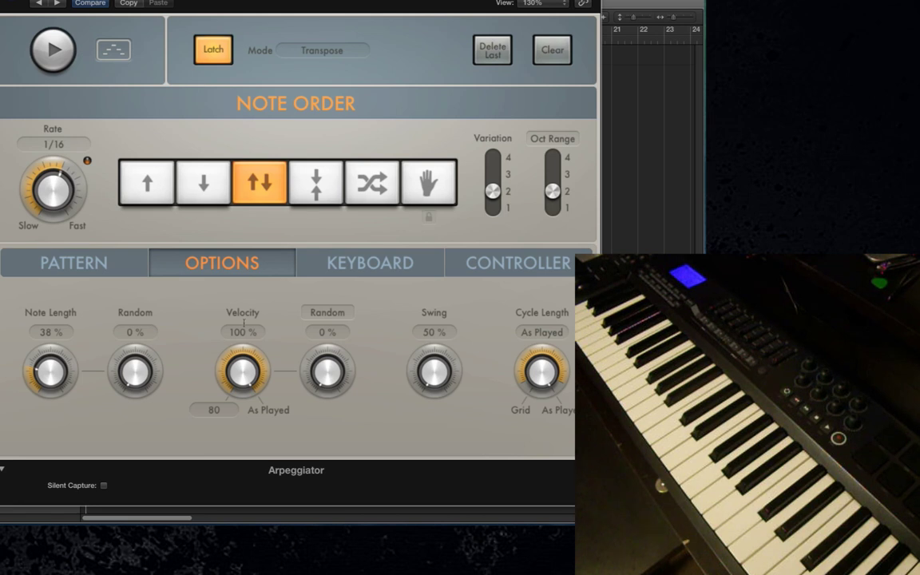
pyautogui.moveTo(246, 347); pyautogui.dragTo(248, 413)
pyautogui.click(55, 53)
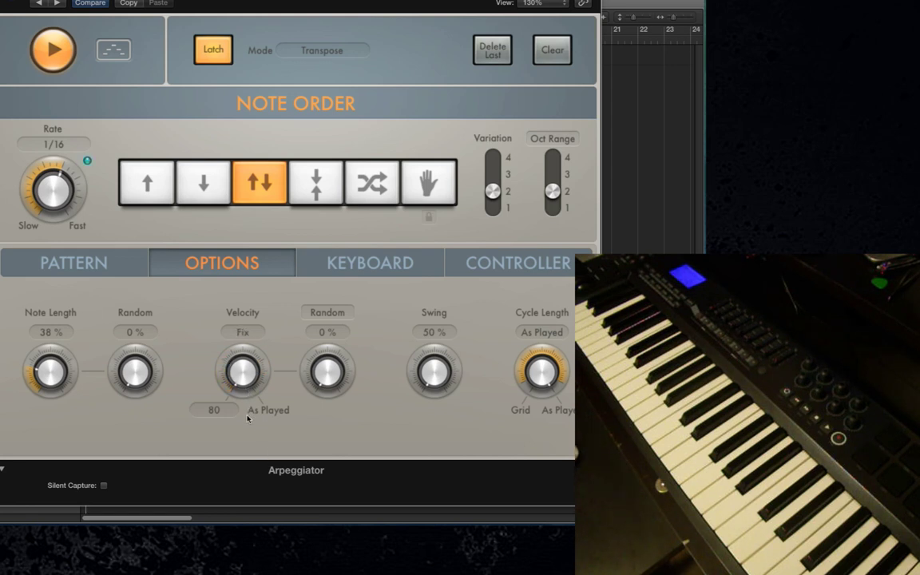
pyautogui.click(57, 64)
# - Return Velocity to 100 %, audition the arpeggio with velocity Random at 66 %, and reset Random to 0 %
pyautogui.moveTo(224, 334); pyautogui.dragTo(215, 142)
pyautogui.moveTo(330, 376); pyautogui.dragTo(298, 262)
pyautogui.click(56, 48)
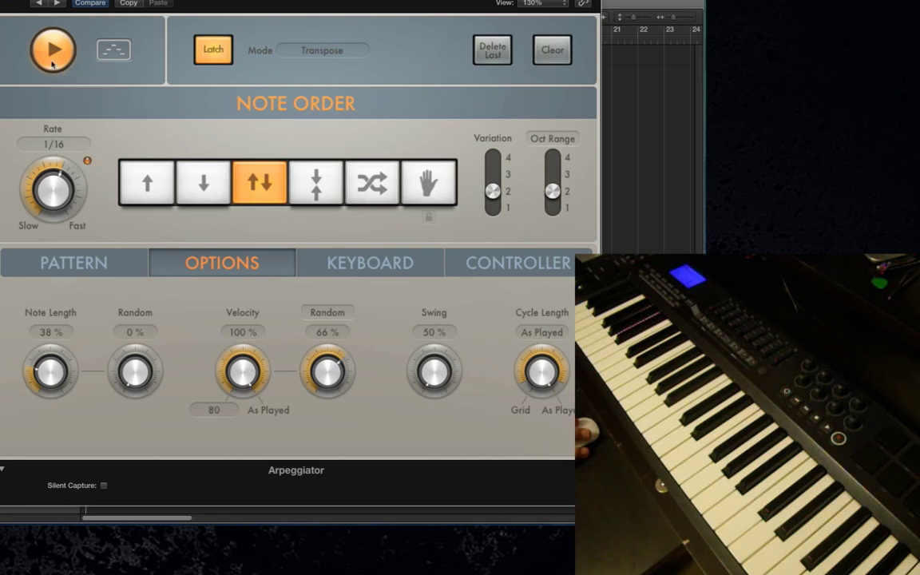
pyautogui.click(53, 63)
pyautogui.moveTo(328, 370); pyautogui.dragTo(344, 511)
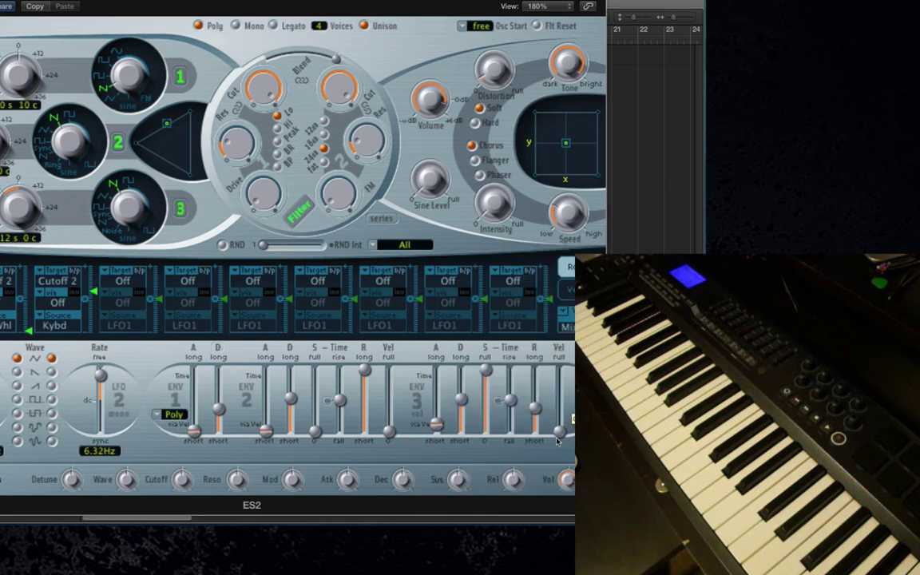
# - Raise the Vel amount of envelope 3 in the ES2 synth and set the Arpeggiator's Velocity to 40 % during playback
pyautogui.moveTo(557, 440); pyautogui.dragTo(560, 372)
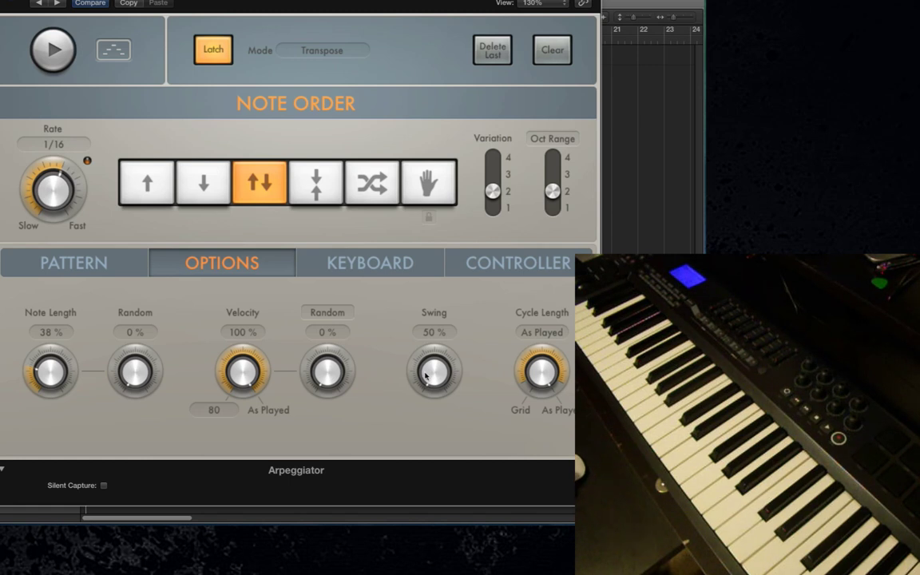
pyautogui.press('space')
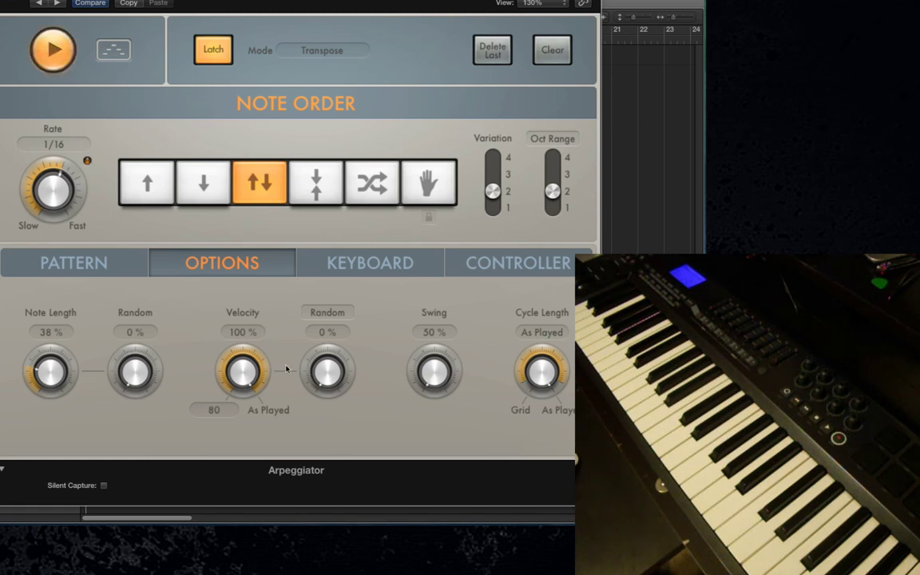
pyautogui.moveTo(214, 358); pyautogui.dragTo(247, 415)
# - Audition the arpeggio with Swing raised to 60 %, return Swing to 50 %, and stop playback
pyautogui.moveTo(445, 371); pyautogui.dragTo(440, 357)
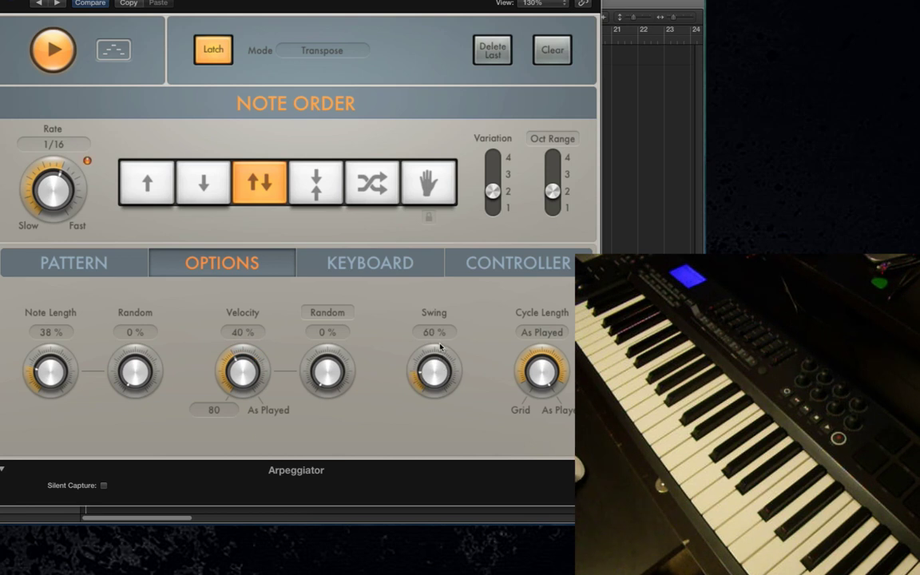
pyautogui.moveTo(438, 369); pyautogui.dragTo(441, 359)
pyautogui.moveTo(439, 367); pyautogui.dragTo(443, 393)
pyautogui.press('space')
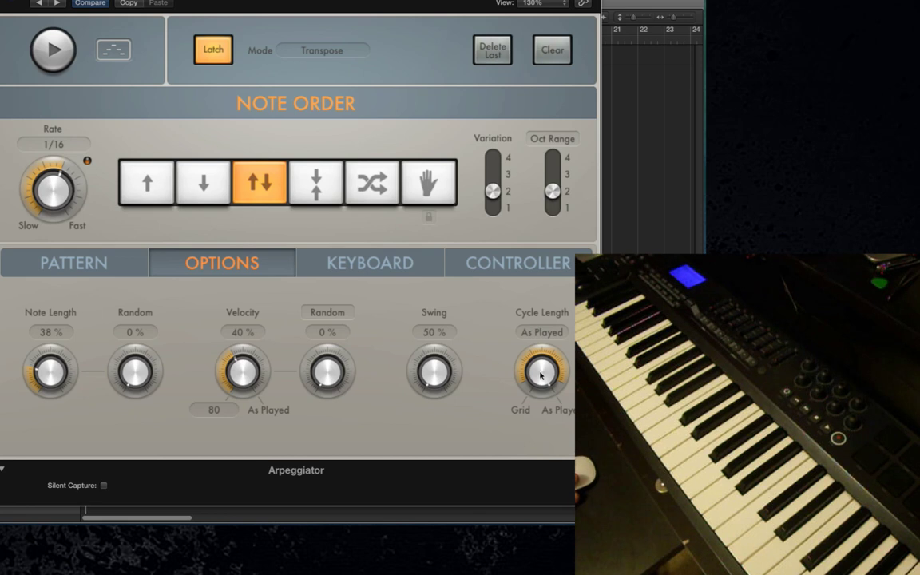
# - Review the four-note live pattern, set Cycle Length to 5, and start the arpeggio
pyautogui.click(102, 258)
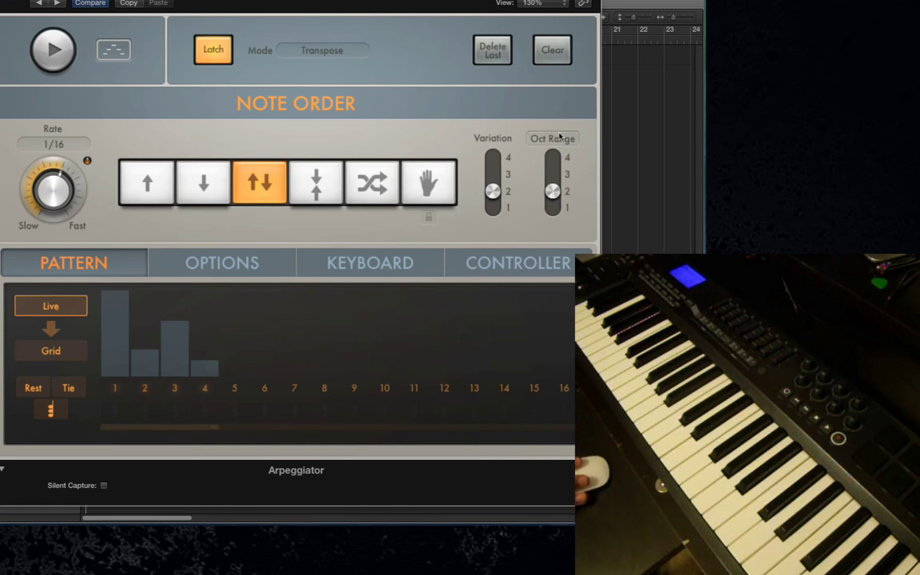
pyautogui.click(195, 270)
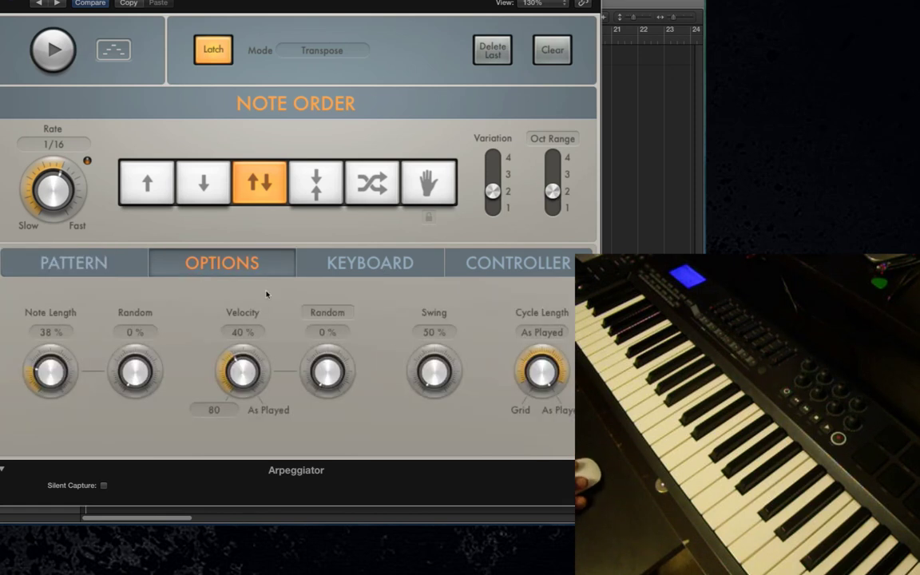
pyautogui.moveTo(541, 374); pyautogui.dragTo(546, 472)
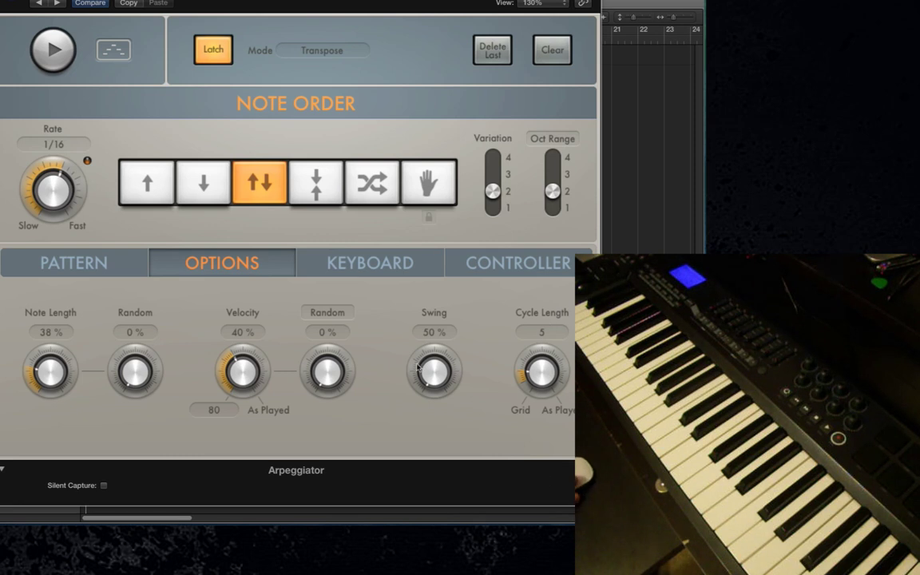
pyautogui.click(45, 58)
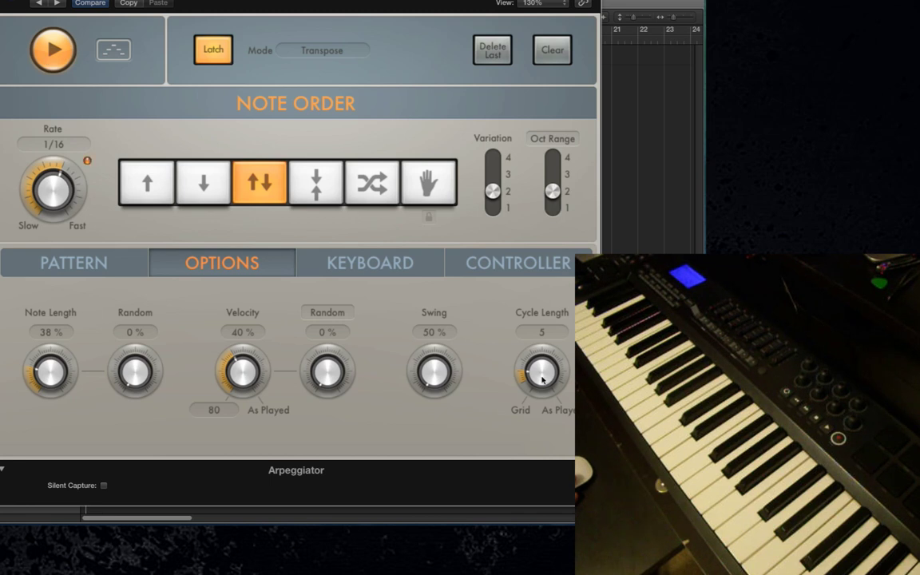
# - Set Cycle Length to As Played and stop the arpeggiator
pyautogui.moveTo(541, 376); pyautogui.dragTo(531, 250)
pyautogui.click(64, 66)
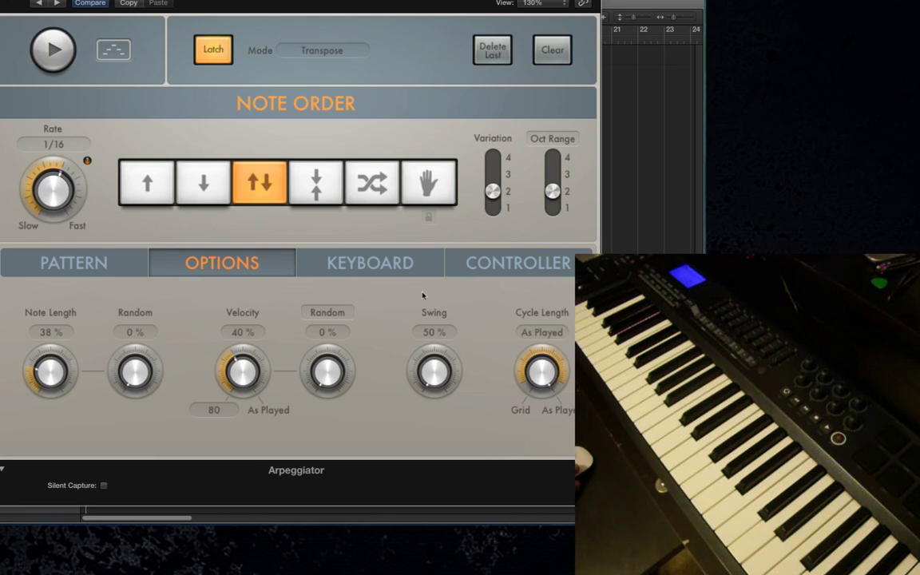
# - In the Arpeggiator's keyboard settings, set the scale to Natural Minor and the key to D
pyautogui.click(361, 263)
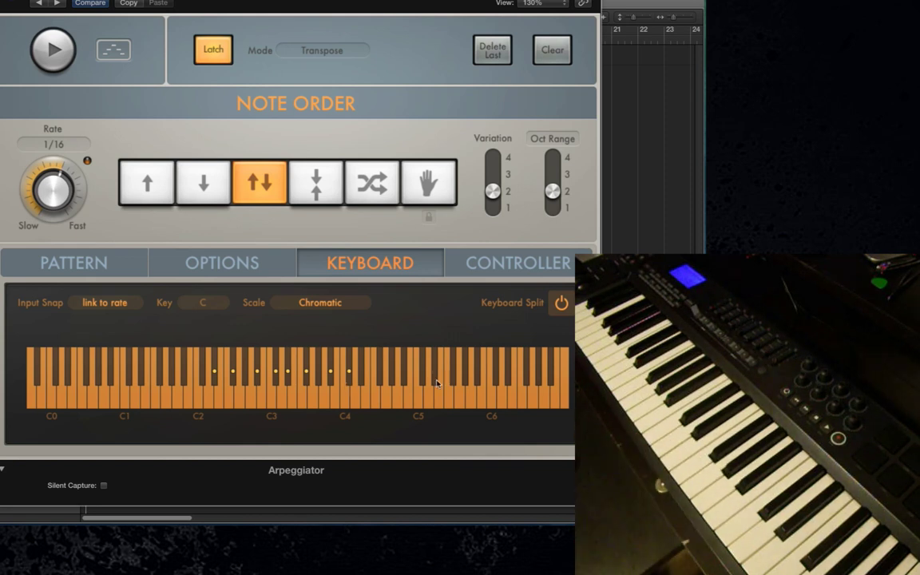
pyautogui.click(324, 305)
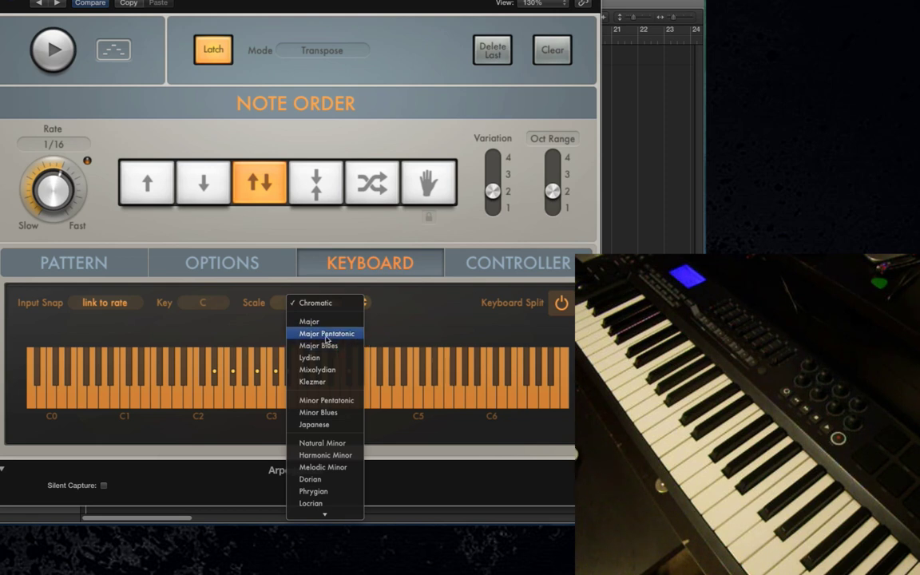
pyautogui.click(339, 442)
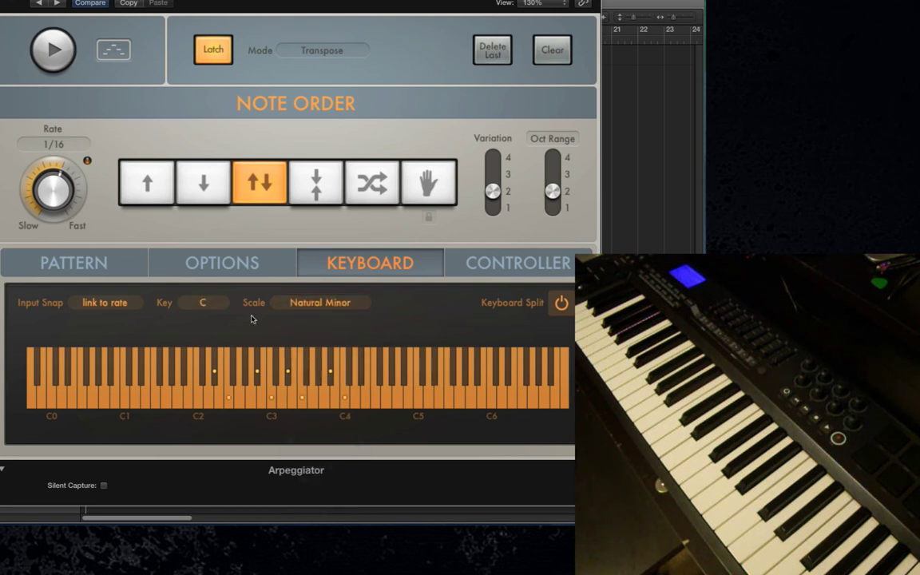
pyautogui.click(203, 302)
pyautogui.click(219, 328)
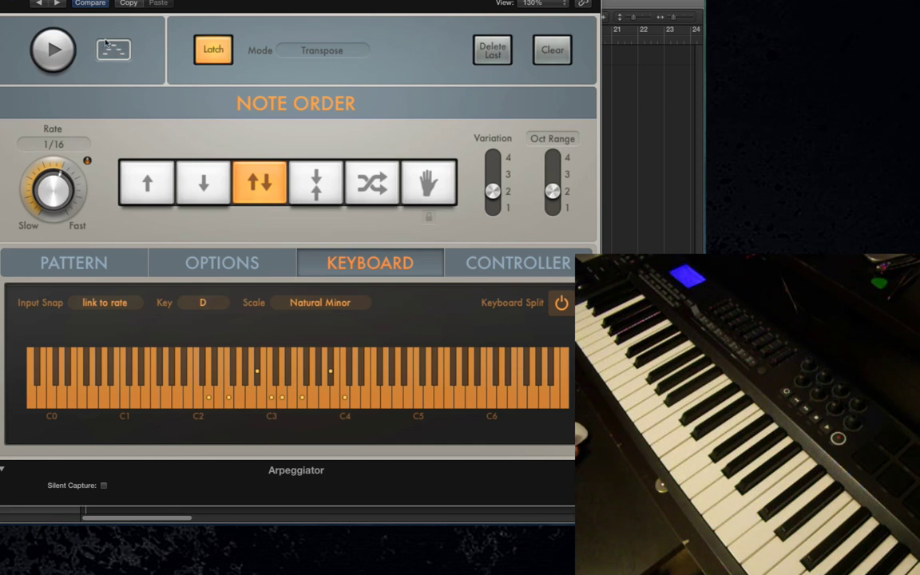
# - Clear the latched notes, silently capture an eight-note sequence with the As Played note order, and start the arpeggiator
pyautogui.click(558, 50)
pyautogui.click(135, 263)
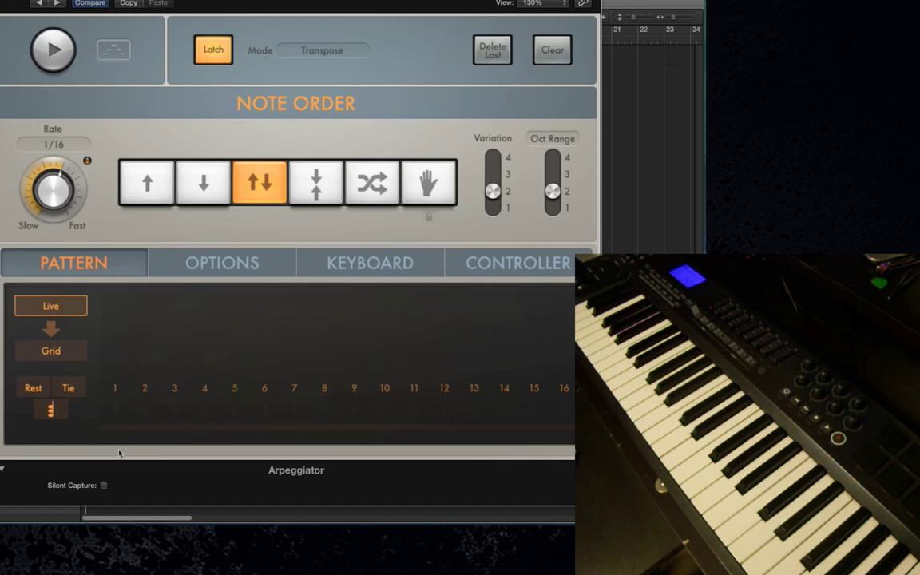
pyautogui.click(103, 485)
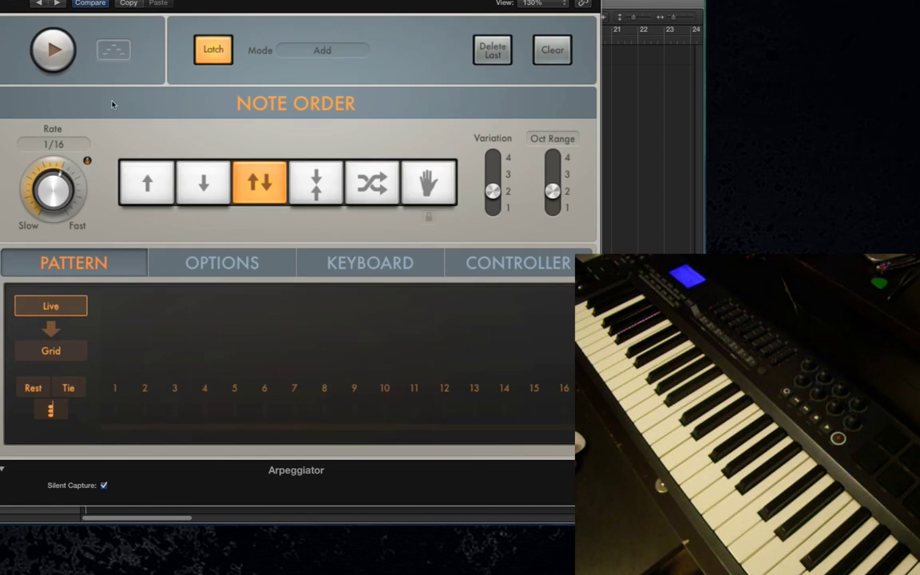
pyautogui.click(428, 184)
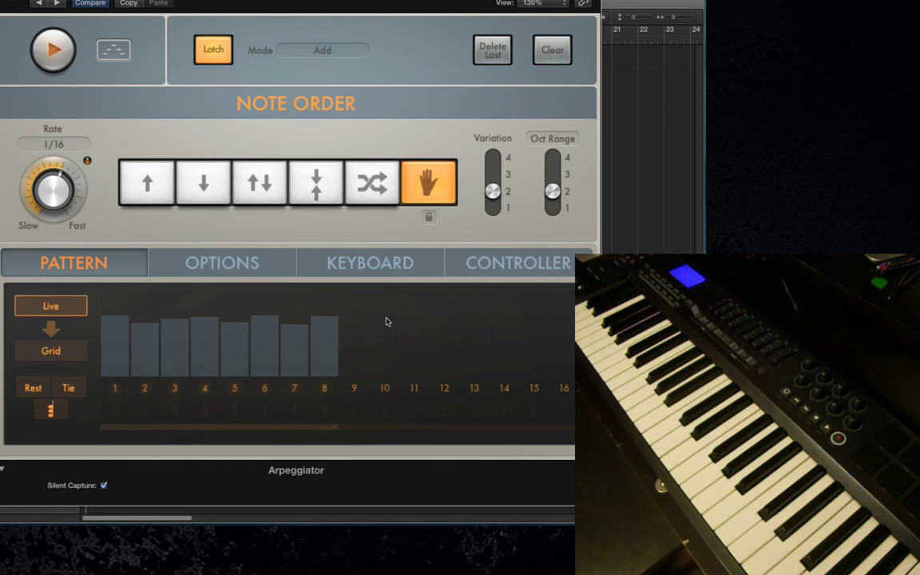
pyautogui.click(307, 264)
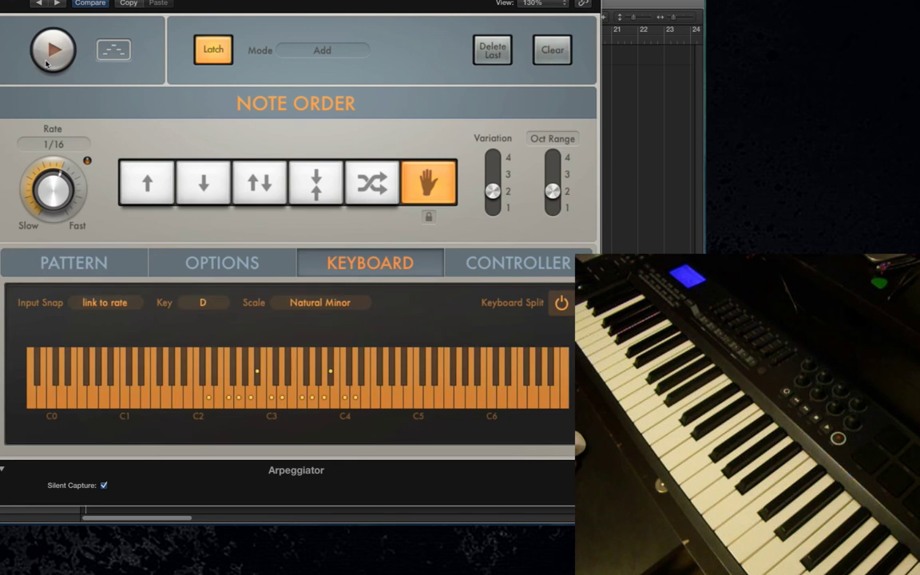
pyautogui.click(46, 63)
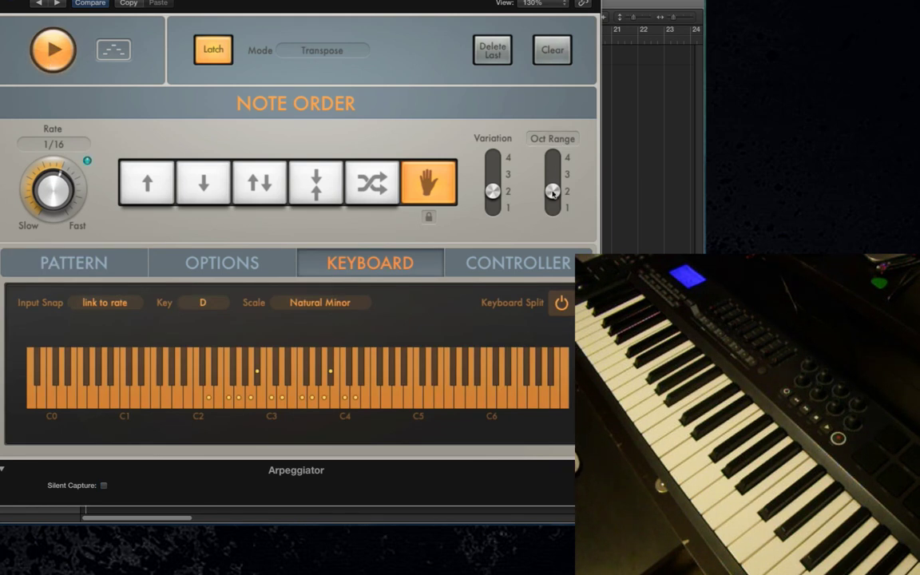
# - Set Oct Range and Variation to 1 and stop the arpeggiator
pyautogui.moveTo(553, 192); pyautogui.dragTo(553, 210)
pyautogui.moveTo(493, 192); pyautogui.dragTo(492, 212)
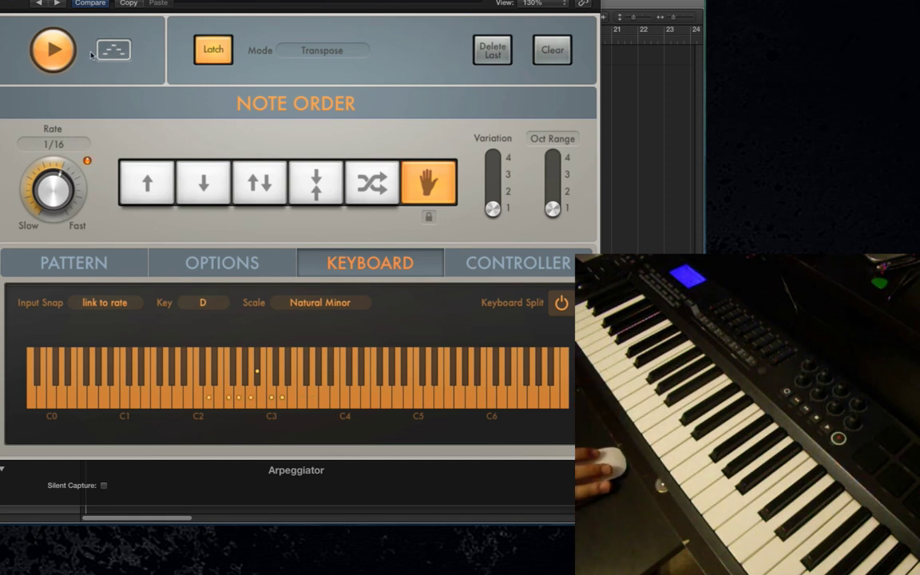
pyautogui.click(63, 59)
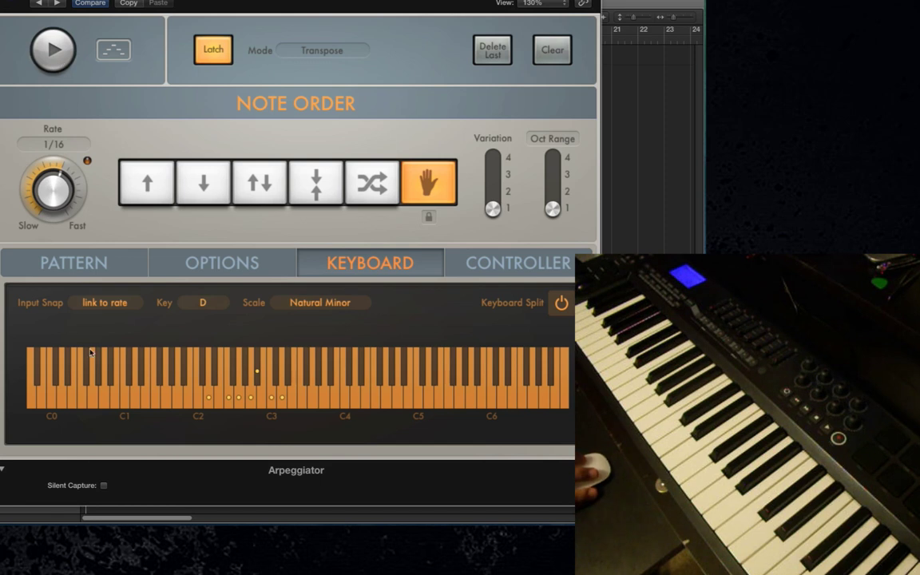
# - Clear the captured live pattern and set the note order to Up
pyautogui.click(112, 262)
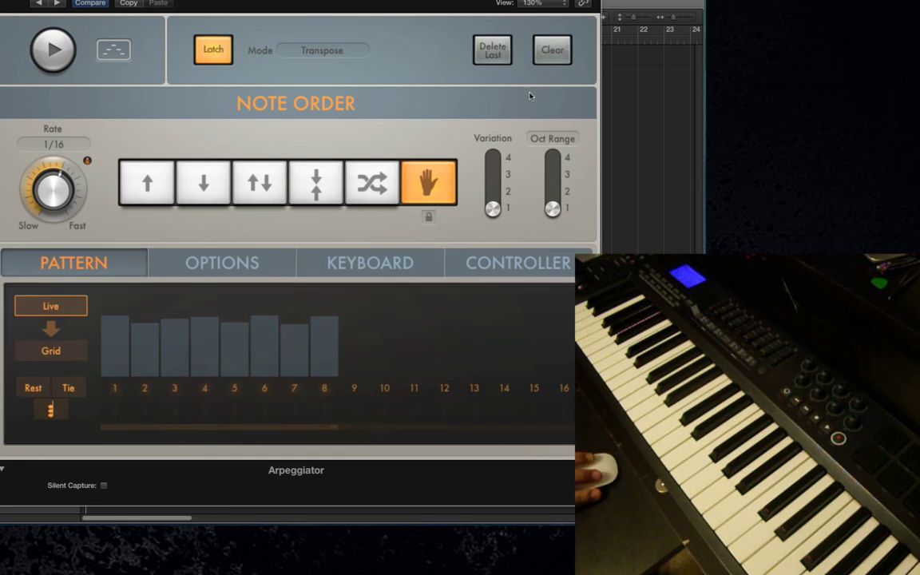
pyautogui.click(258, 182)
pyautogui.click(148, 185)
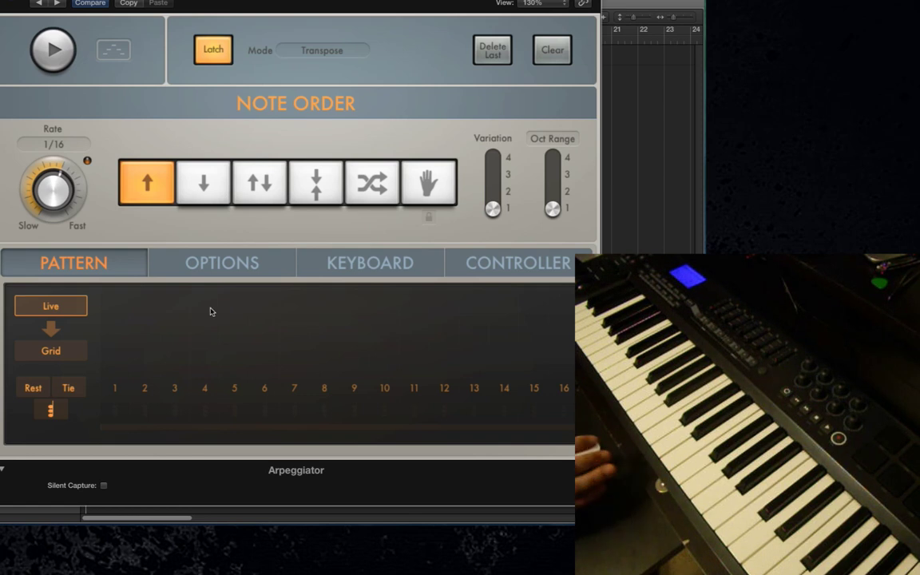
# - Start the arpeggiator and set the keyboard scale to Major and the key to E
pyautogui.click(46, 50)
pyautogui.click(212, 264)
pyautogui.click(350, 273)
pyautogui.click(330, 304)
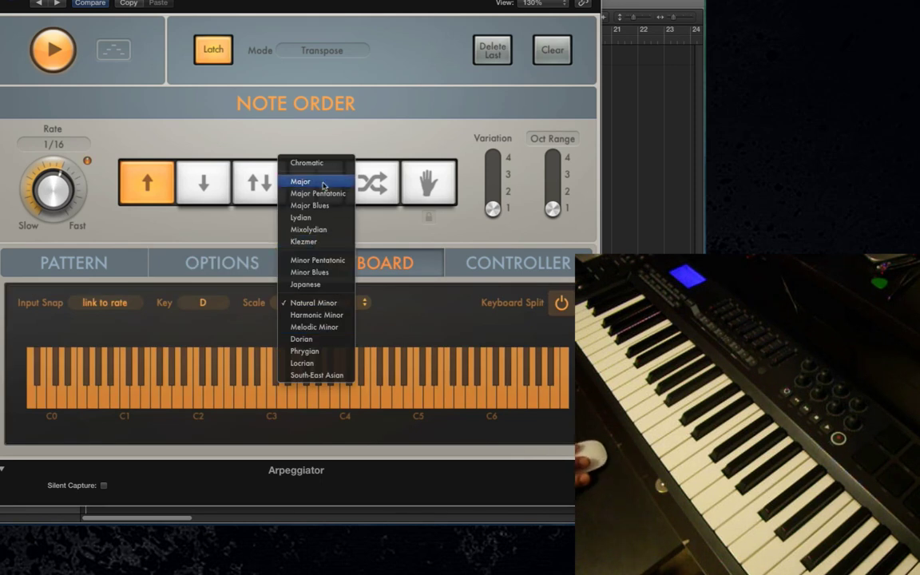
pyautogui.click(304, 181)
pyautogui.click(205, 303)
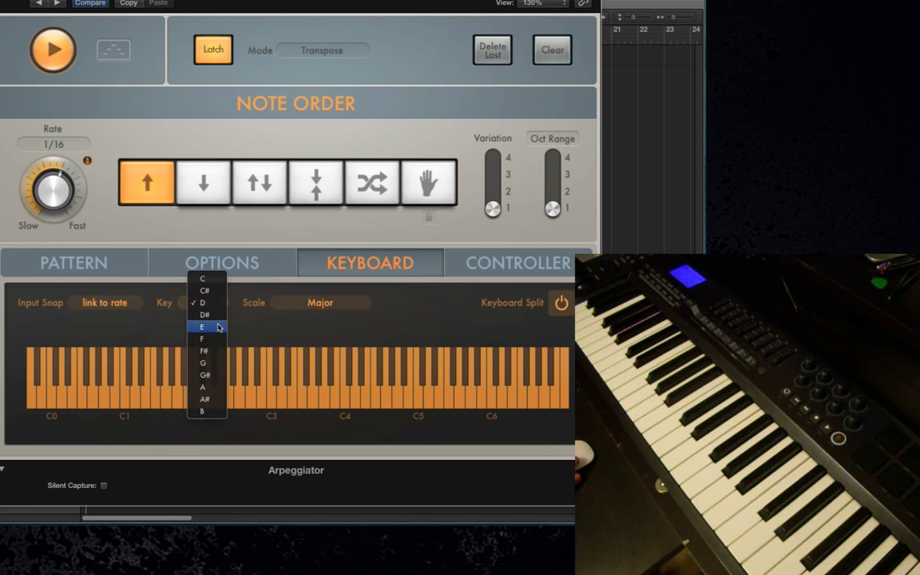
pyautogui.click(214, 327)
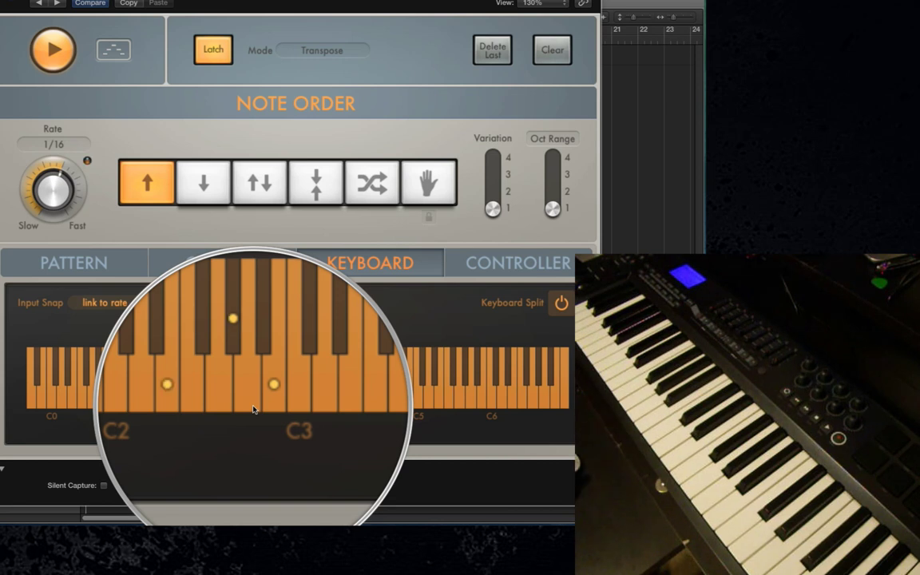
# - Stop and restart the arpeggiator to audition chords against the E Major scale, leaving it stopped
pyautogui.click(51, 51)
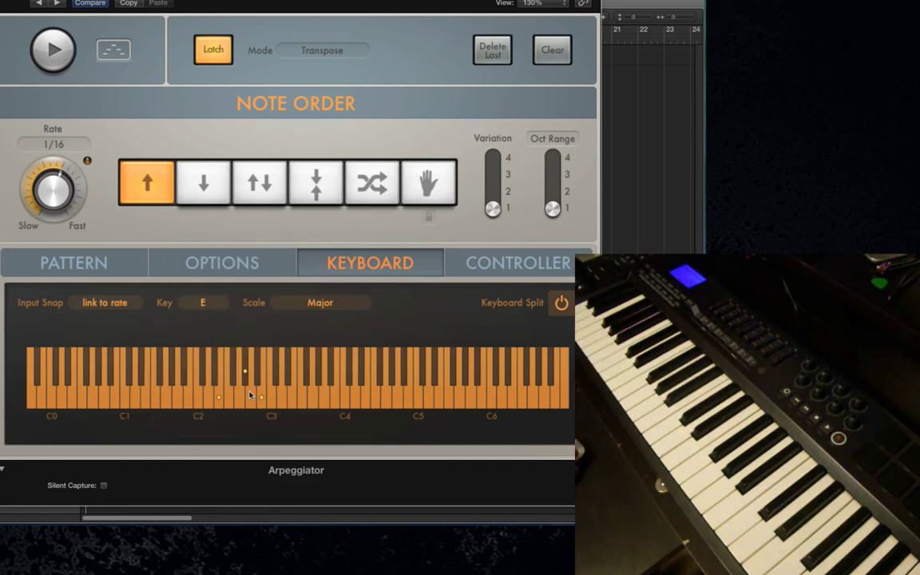
pyautogui.click(56, 49)
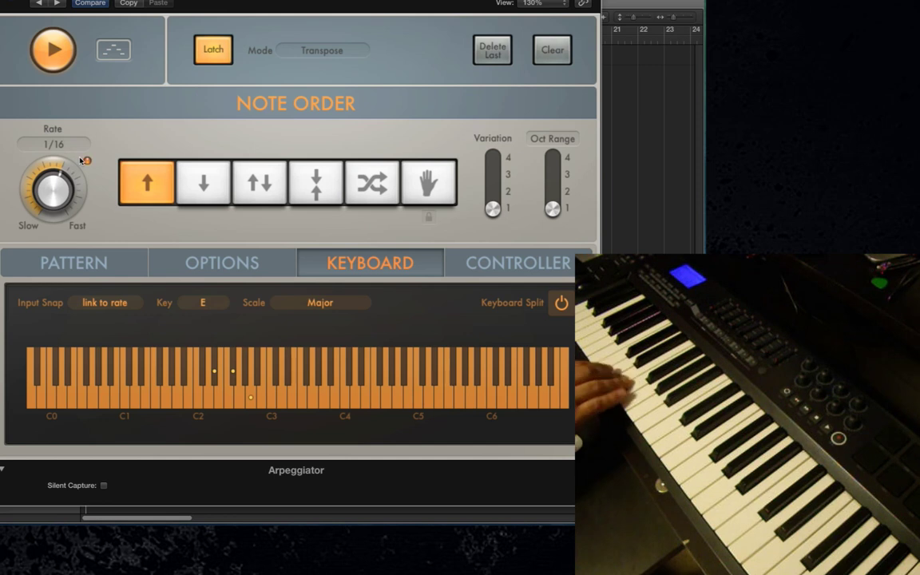
pyautogui.click(61, 62)
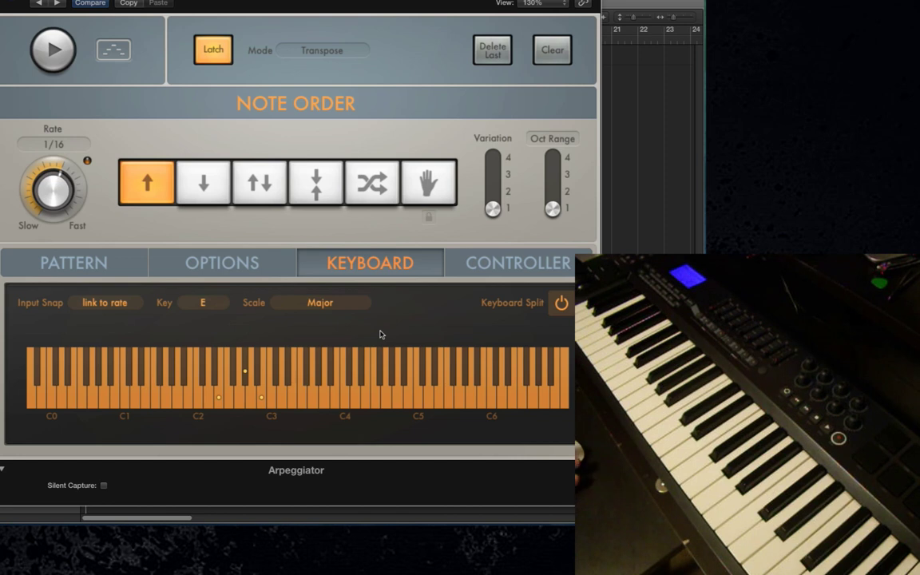
# - Turn on Keyboard Split and extend the Remote zone from C1 up to C3 to cover all remote commands
pyautogui.click(562, 303)
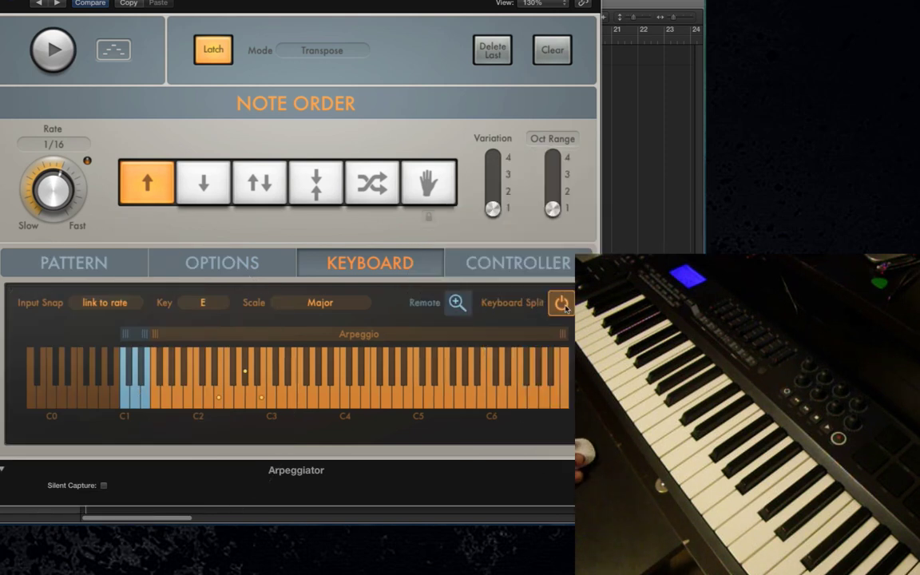
pyautogui.click(456, 308)
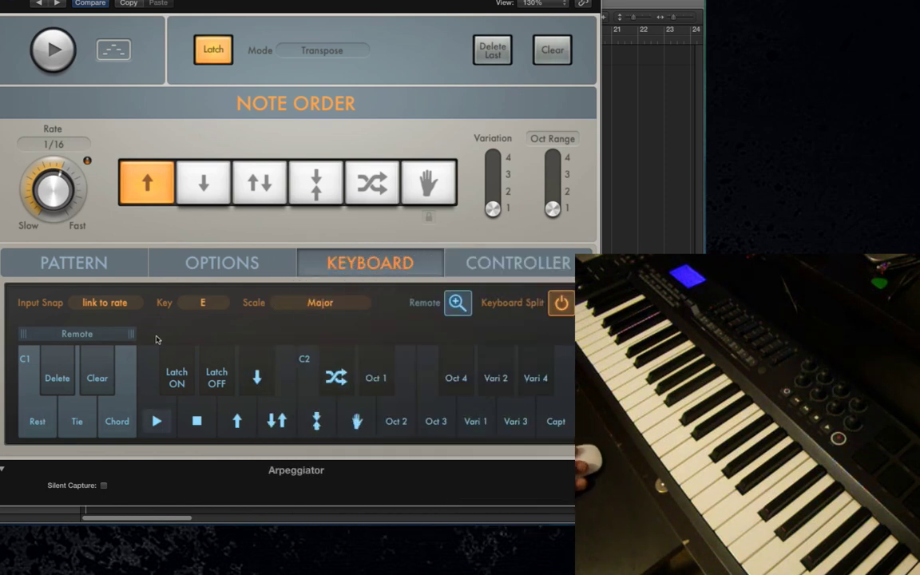
pyautogui.moveTo(133, 337); pyautogui.dragTo(552, 346)
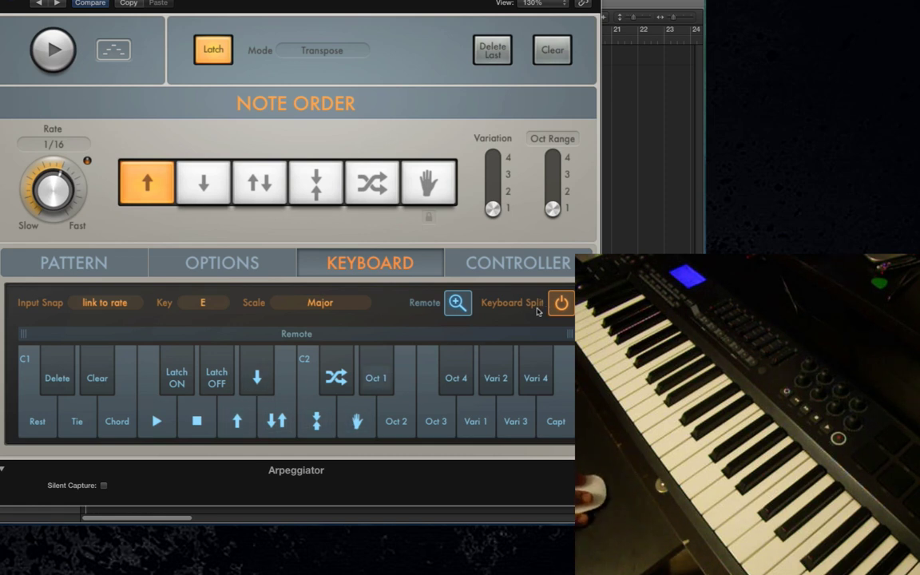
pyautogui.click(460, 305)
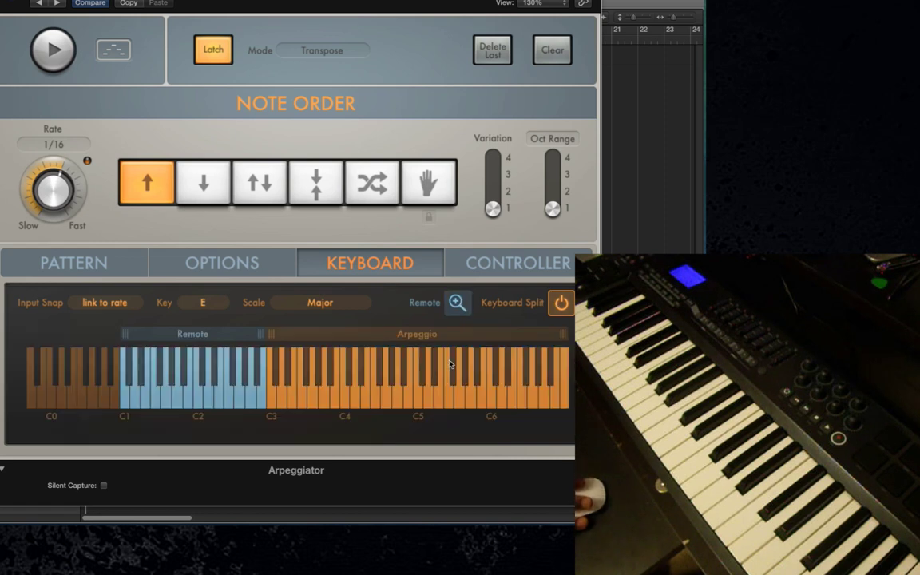
# - Run the arpeggiator with a chord in the Arpeggio zone, switch its note order to Random with the remote keys, and stop it
pyautogui.click(60, 61)
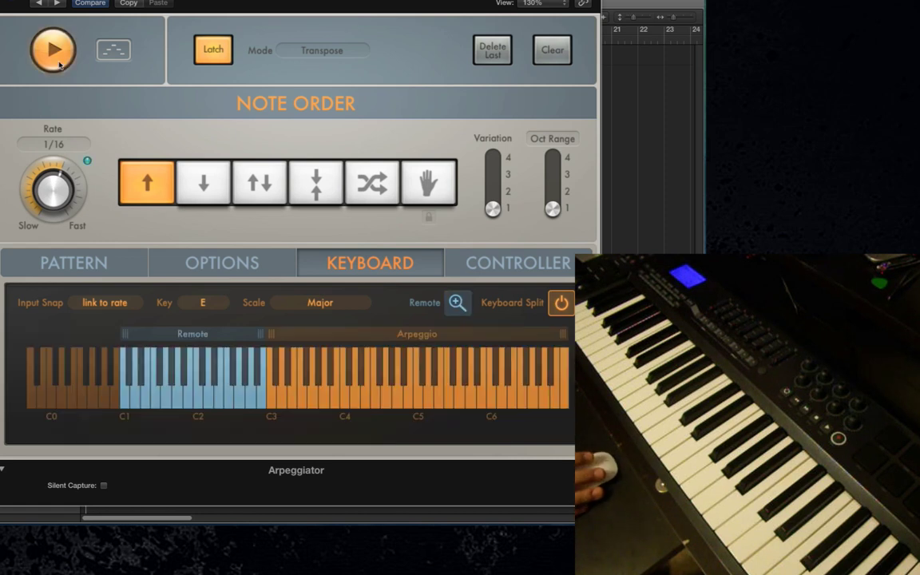
pyautogui.click(51, 53)
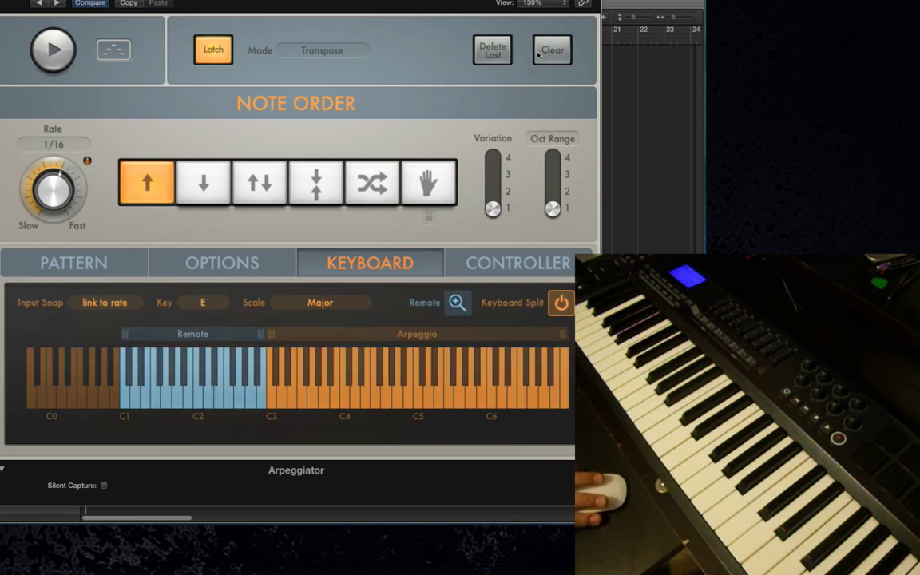
pyautogui.click(52, 53)
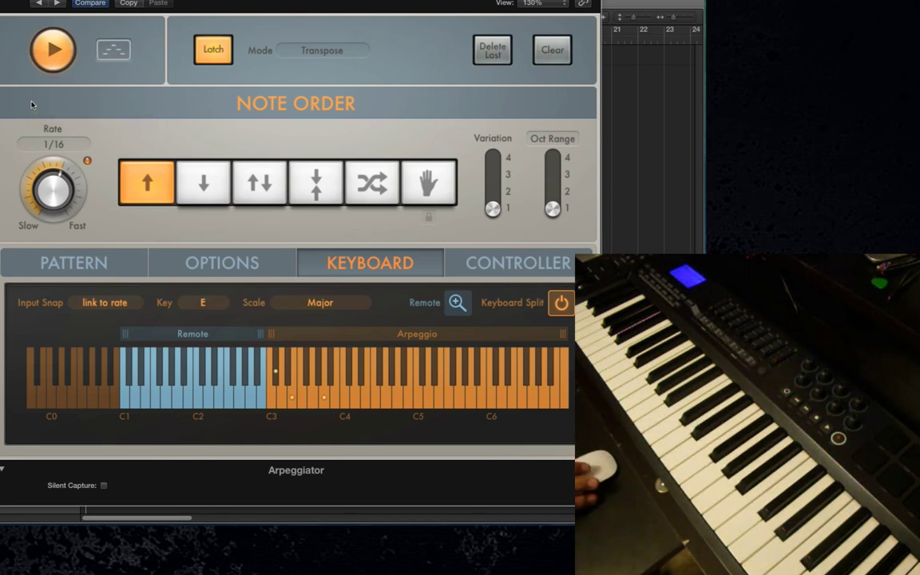
pyautogui.click(206, 306)
pyautogui.click(206, 302)
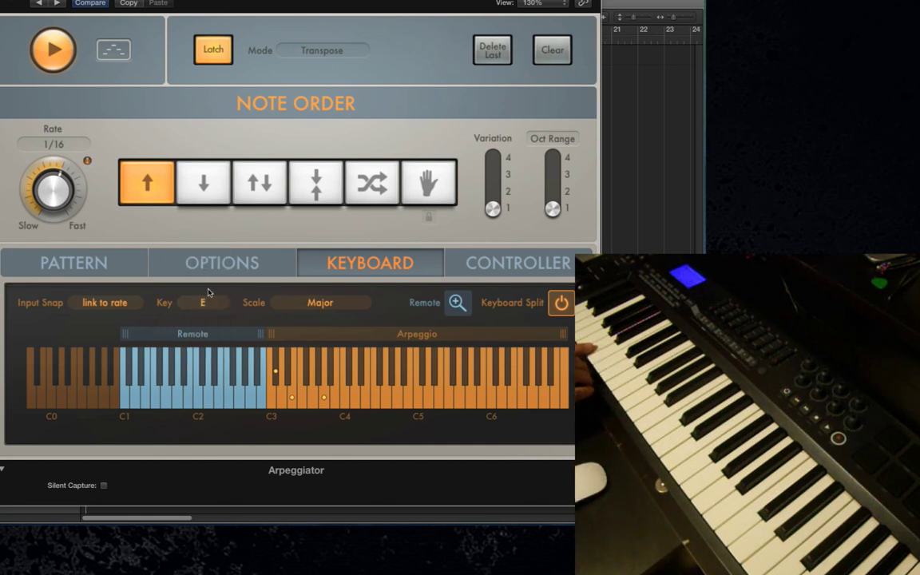
pyautogui.click(458, 304)
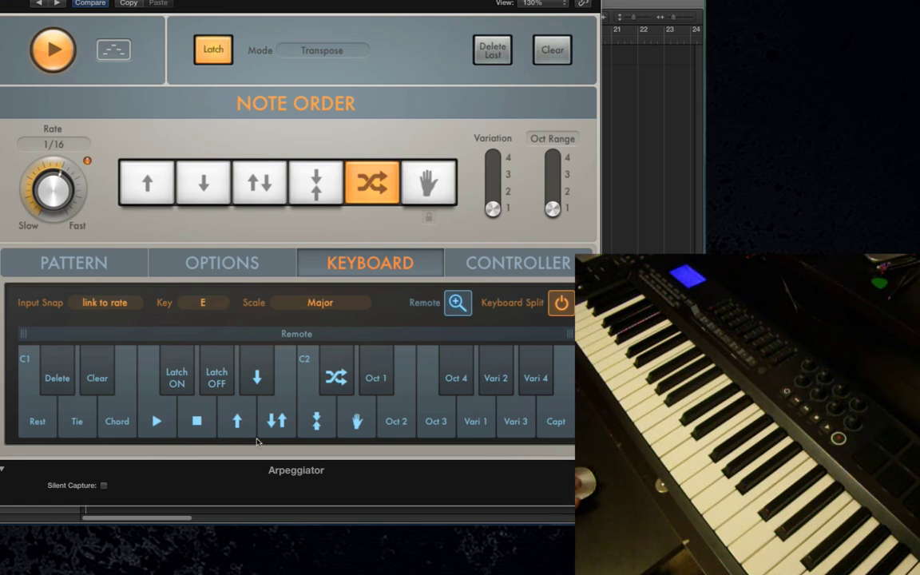
pyautogui.click(52, 50)
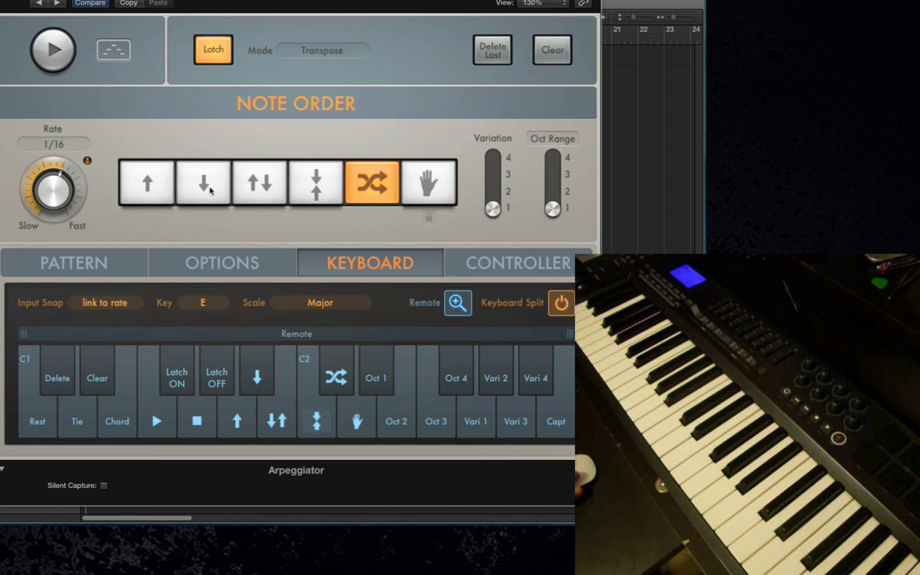
# - Shorten the Remote zone in the full keyboard view and turn off Keyboard Split
pyautogui.click(458, 304)
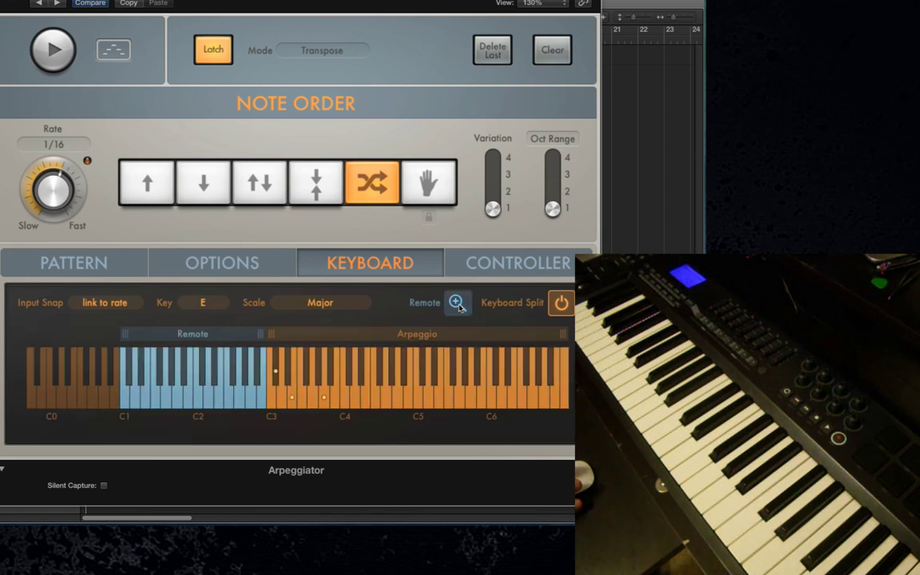
pyautogui.click(458, 304)
pyautogui.click(459, 305)
pyautogui.moveTo(255, 345); pyautogui.dragTo(190, 342)
pyautogui.click(562, 303)
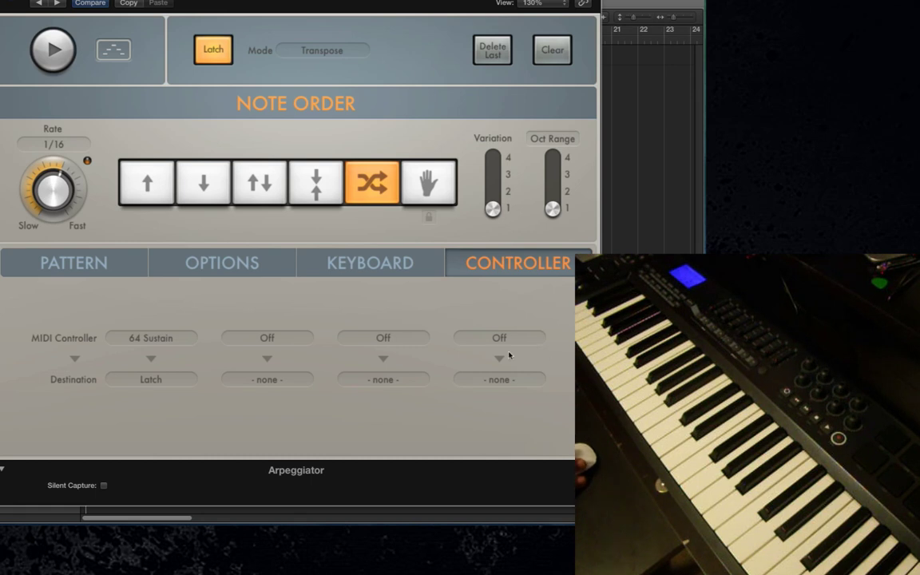
# - Set Note Length to 43 % in the options and show the MIDI controller assignments
pyautogui.click(212, 264)
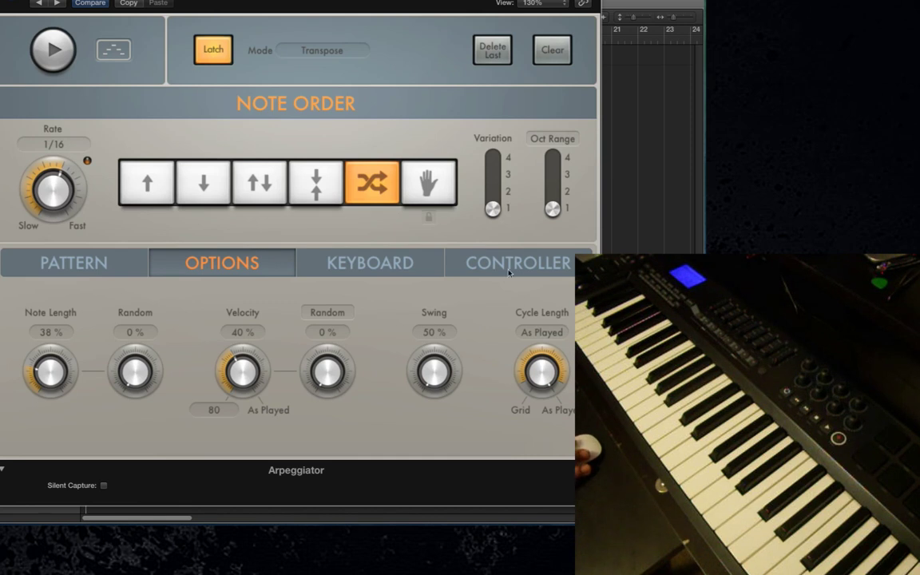
pyautogui.moveTo(52, 369); pyautogui.dragTo(76, 365)
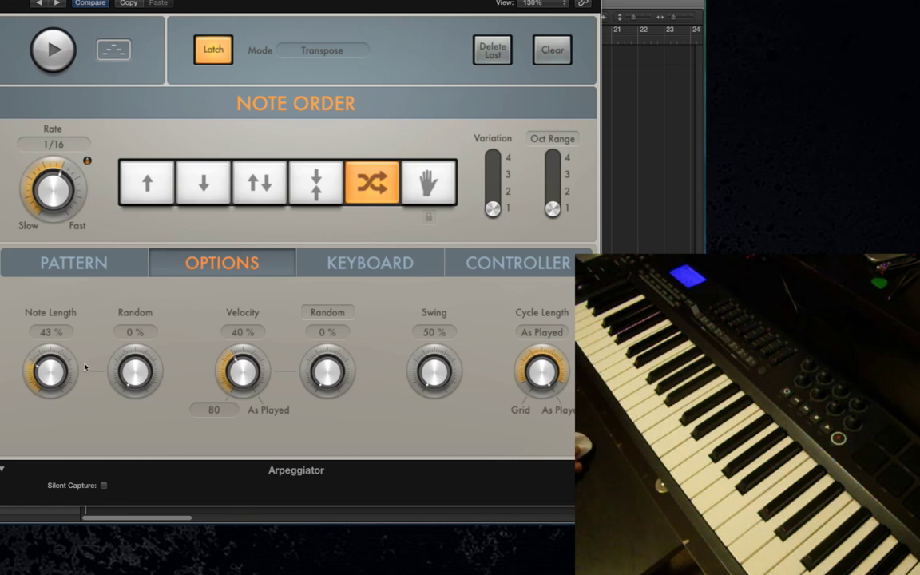
pyautogui.click(563, 266)
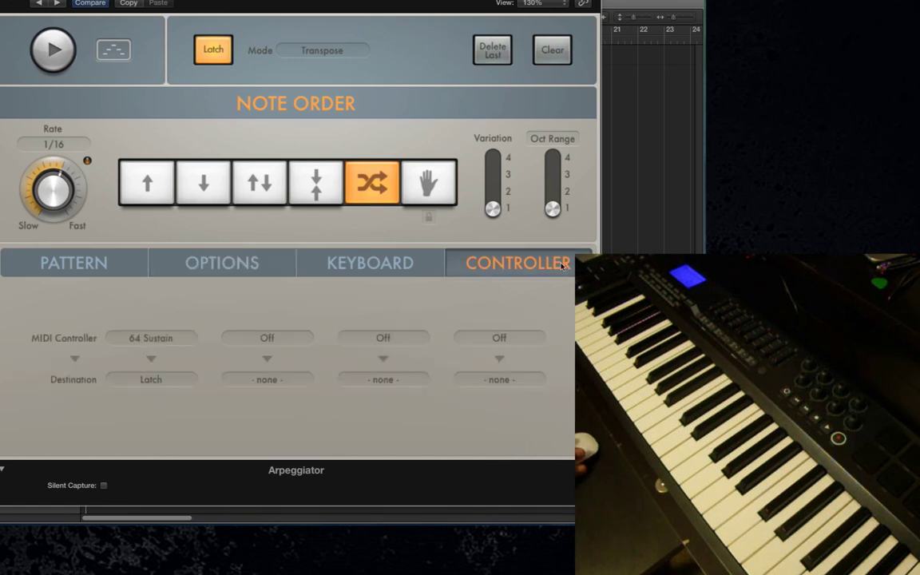
# - Assign the first MIDI controller slot to 1 Mod Wheel with Note Length as destination, and show the arpeggiator options
pyautogui.click(150, 339)
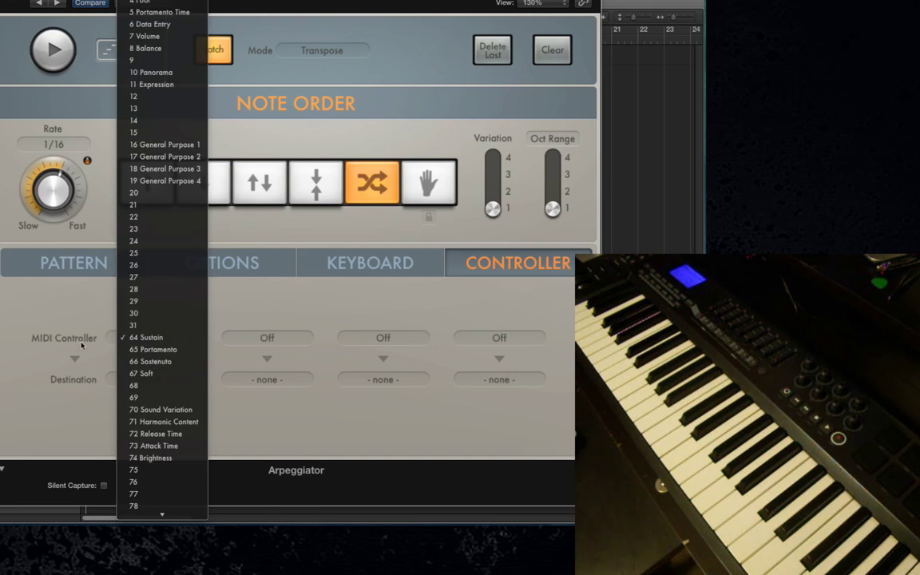
pyautogui.moveTo(160, 4)
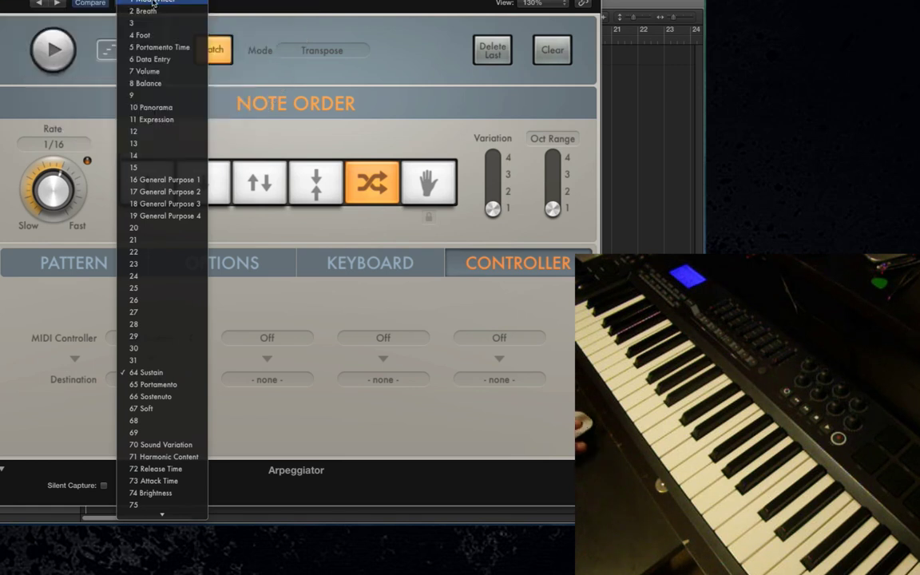
pyautogui.click(152, 4)
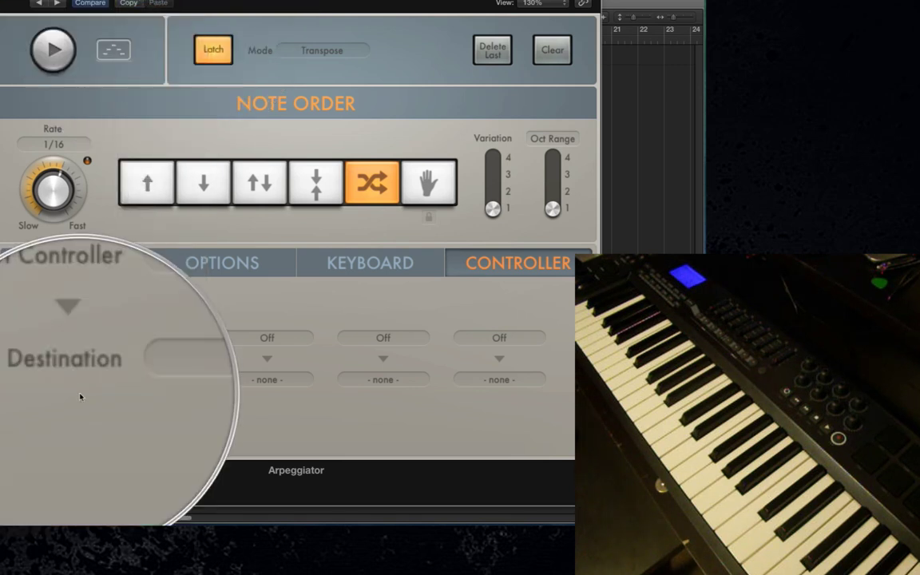
pyautogui.click(153, 380)
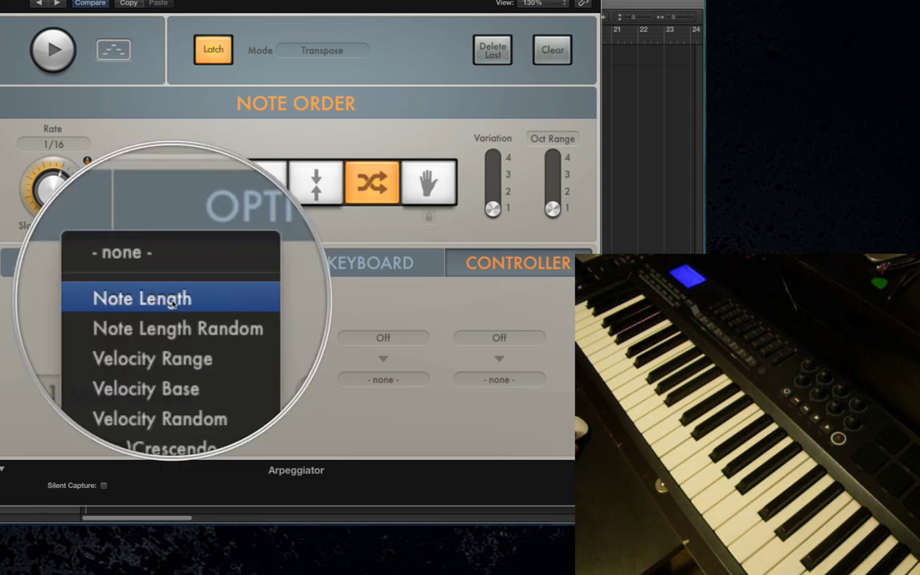
pyautogui.click(173, 302)
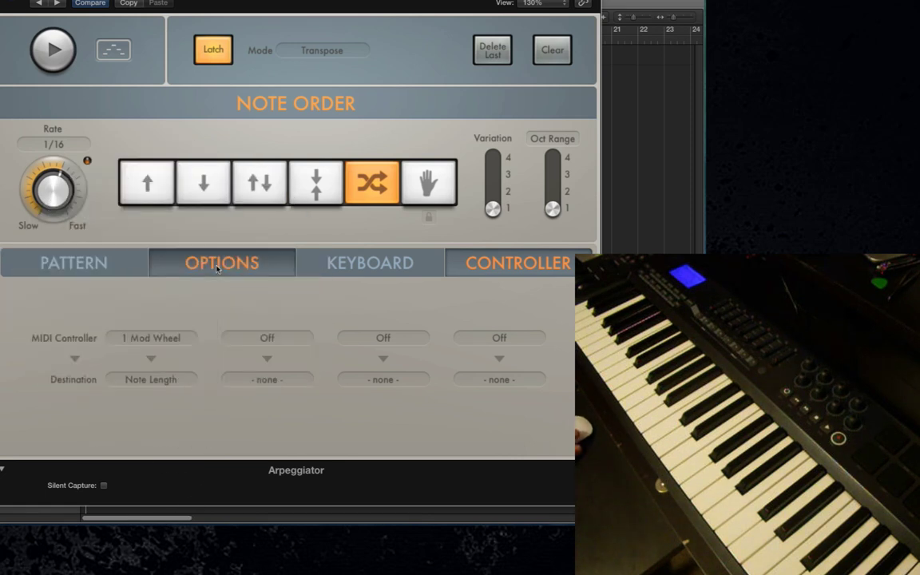
pyautogui.click(203, 263)
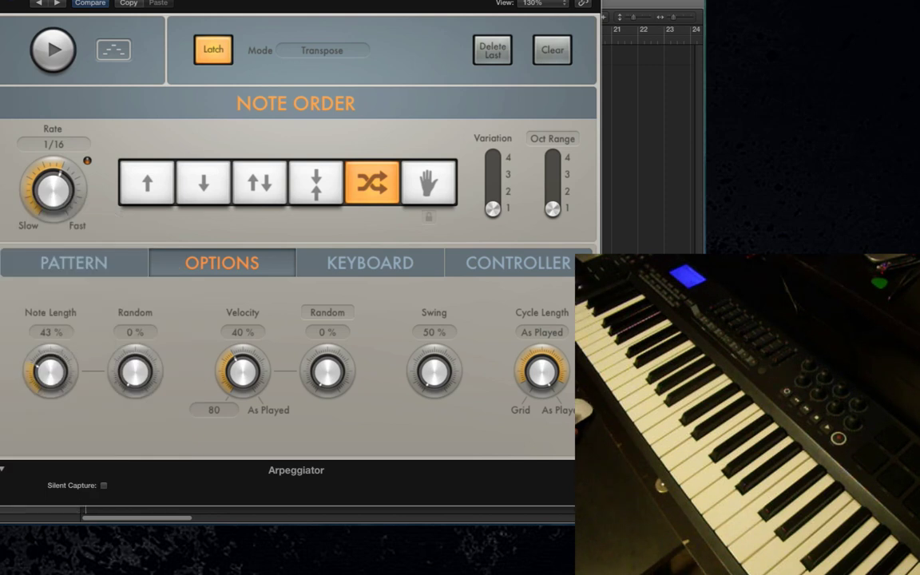
# - Uncheck Control Changes in the project's MIDI input filter settings and lower Note Length to 1 %
pyautogui.moveTo(1, 118)
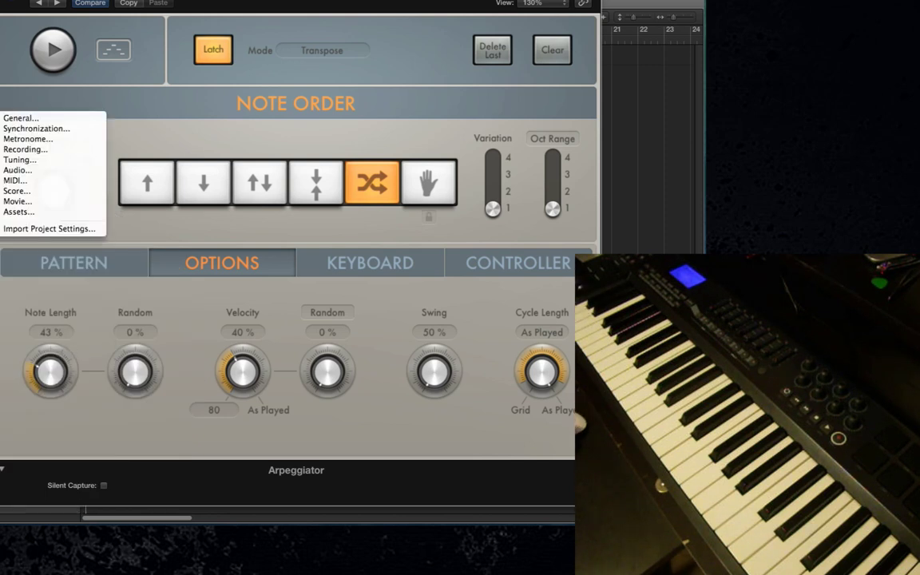
pyautogui.click(48, 181)
pyautogui.click(311, 144)
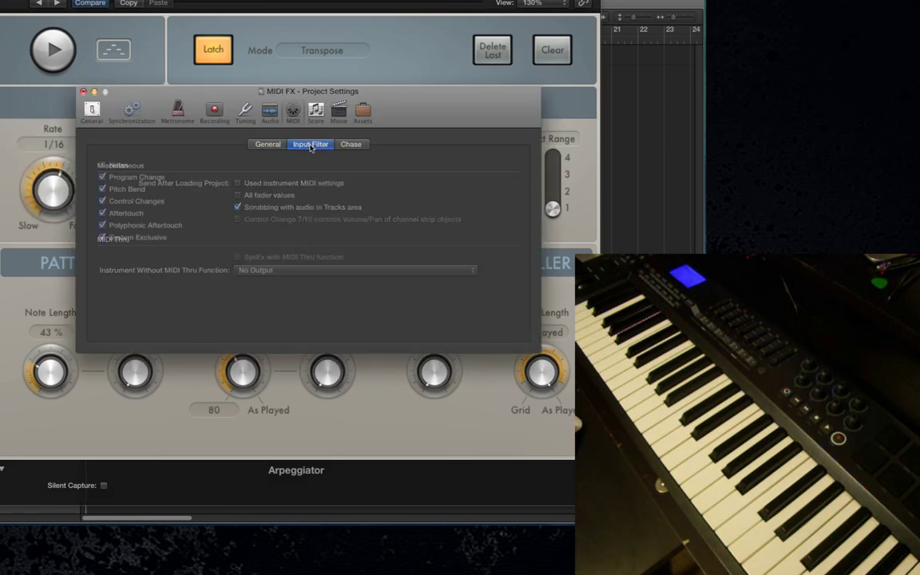
pyautogui.click(102, 202)
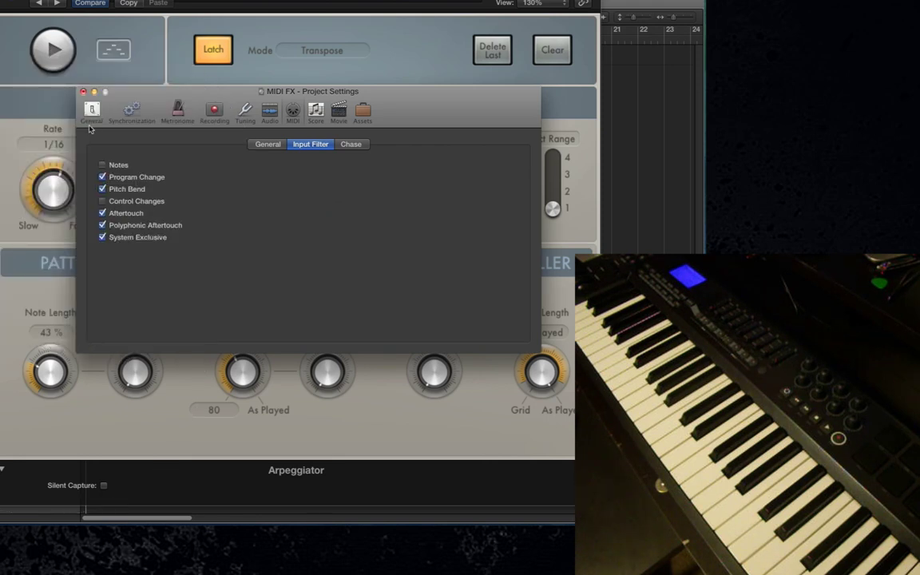
pyautogui.click(83, 93)
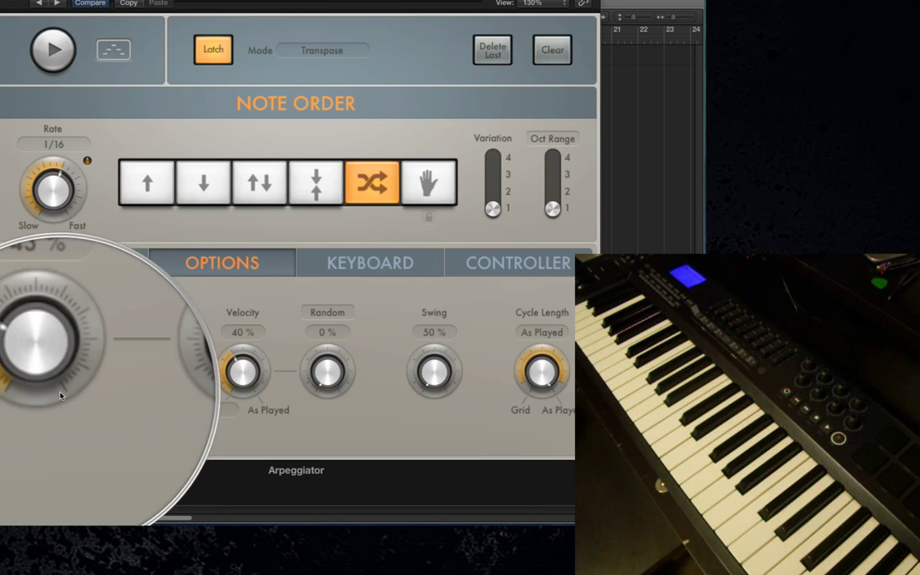
pyautogui.moveTo(60, 395)
pyautogui.mouseDown()
pyautogui.moveTo(58, 372)
pyautogui.moveTo(58, 407)
pyautogui.mouseUp()
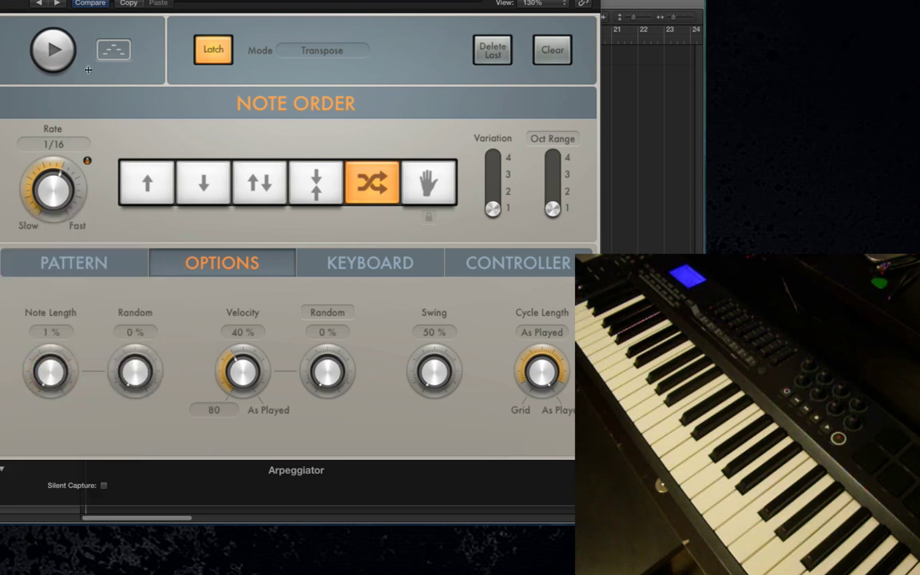
# - Set the arpeggiator's keyboard scale to Chromatic
pyautogui.click(302, 272)
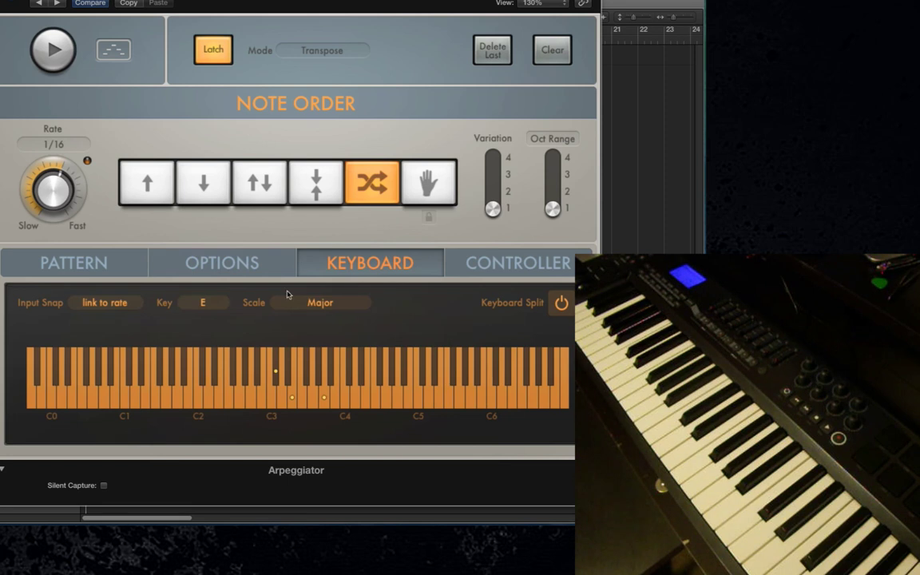
pyautogui.click(292, 300)
pyautogui.click(316, 271)
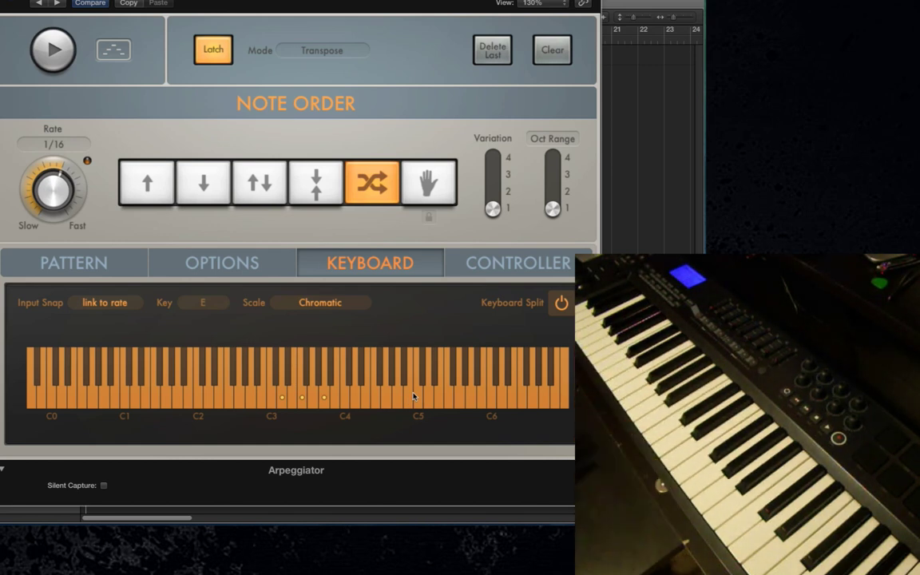
# - Start the arpeggiator in the live pattern view, set Oct Range to 2, and switch the note order to Up/Down
pyautogui.click(236, 262)
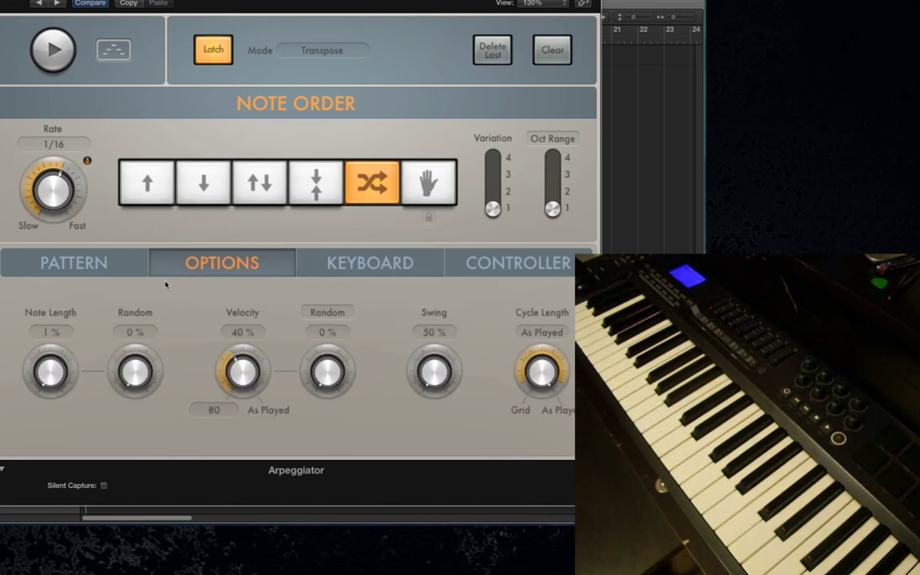
pyautogui.click(78, 272)
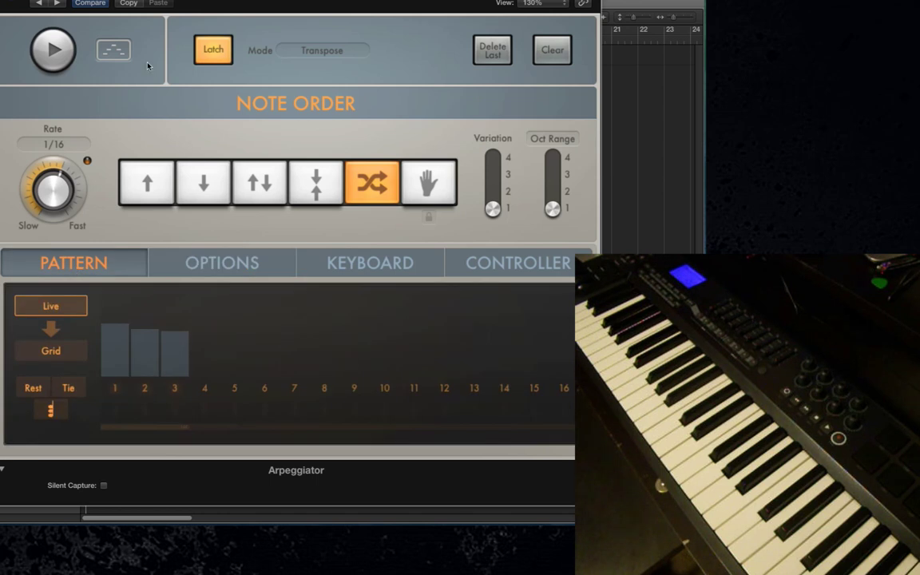
pyautogui.click(50, 51)
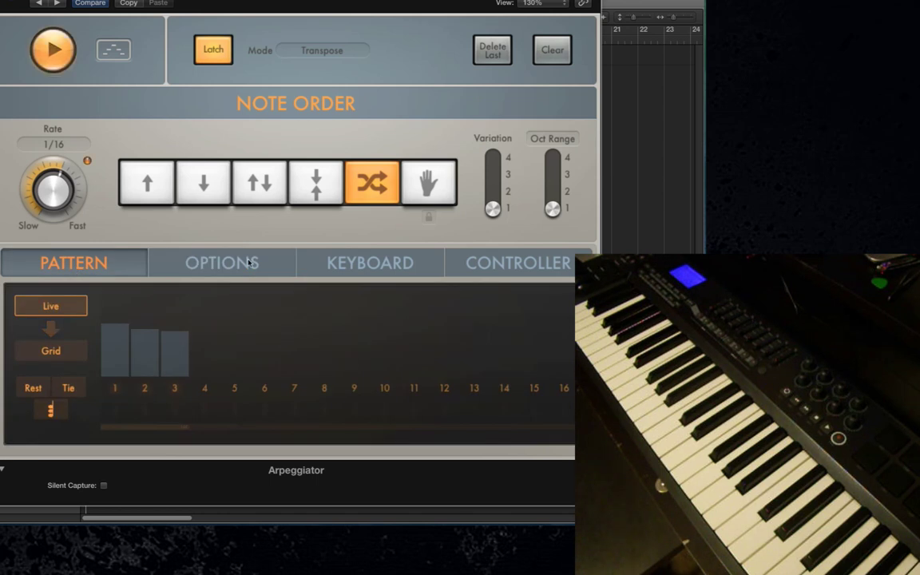
pyautogui.moveTo(553, 207); pyautogui.dragTo(553, 191)
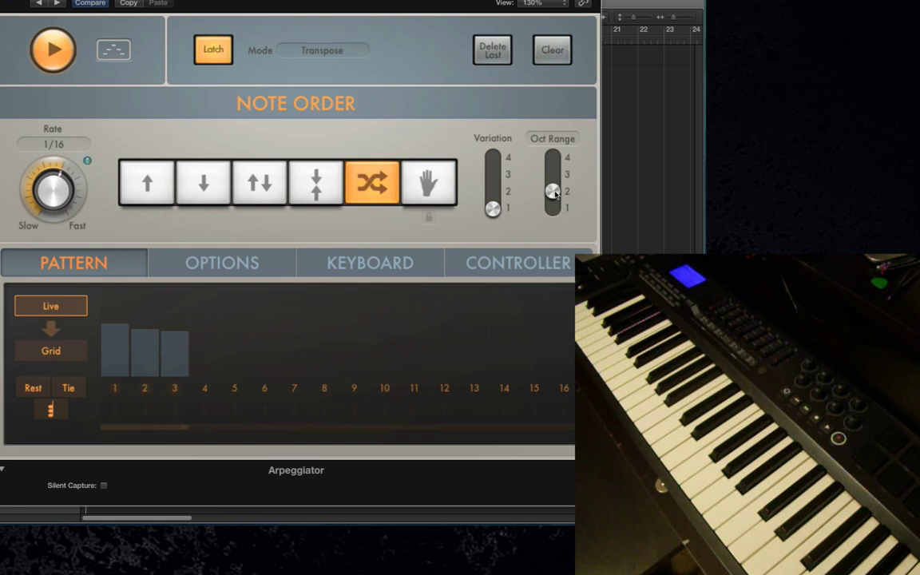
pyautogui.click(294, 174)
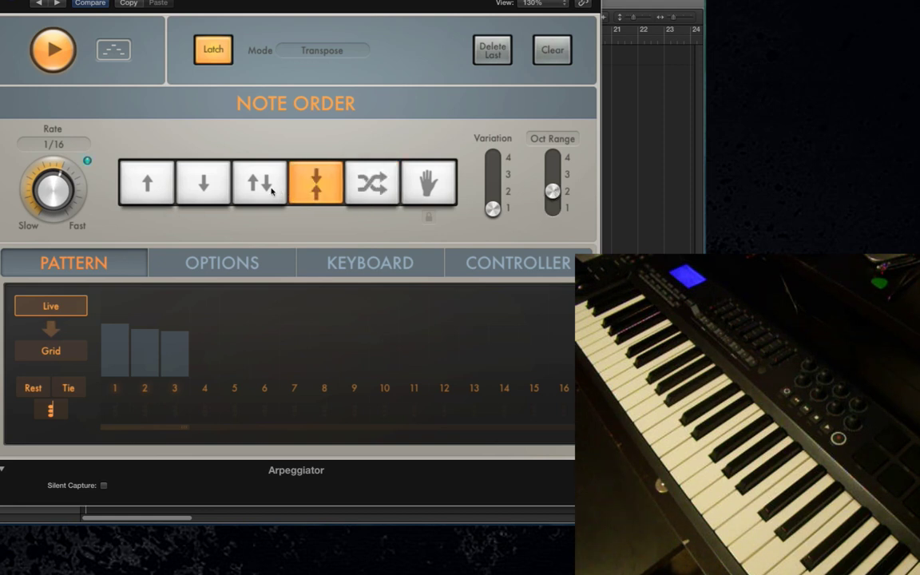
pyautogui.click(268, 186)
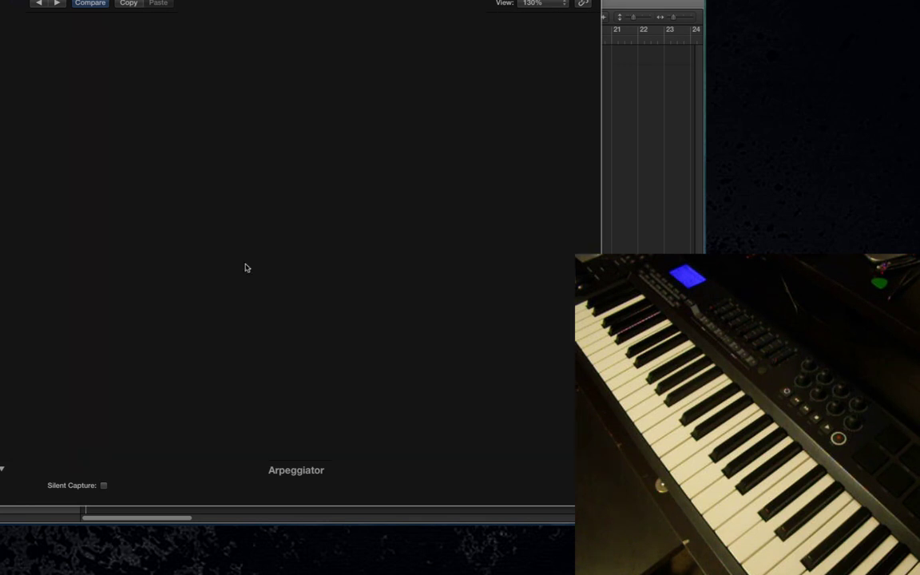
# - Sweep Note Length up past 100 % and back to 1 % while the arpeggiator plays, and stop it
pyautogui.click(236, 264)
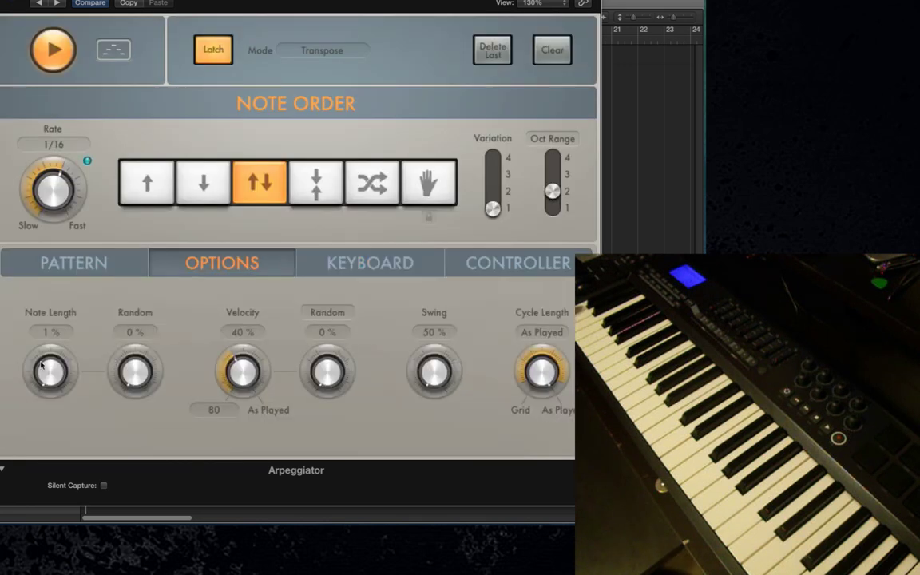
pyautogui.scroll(10, 42, 365)
pyautogui.scroll(5, 41, 365)
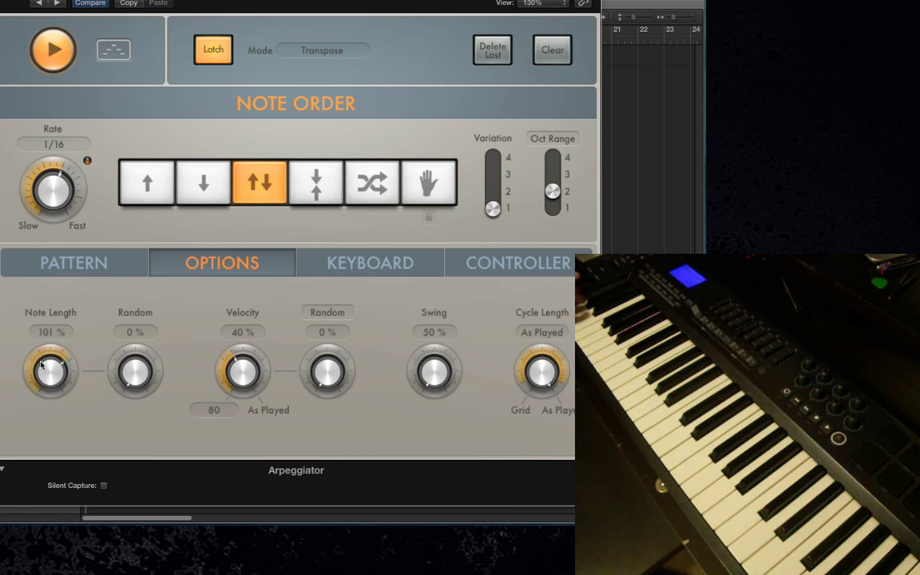
pyautogui.scroll(-4, 42, 365)
pyautogui.scroll(-6, 41, 365)
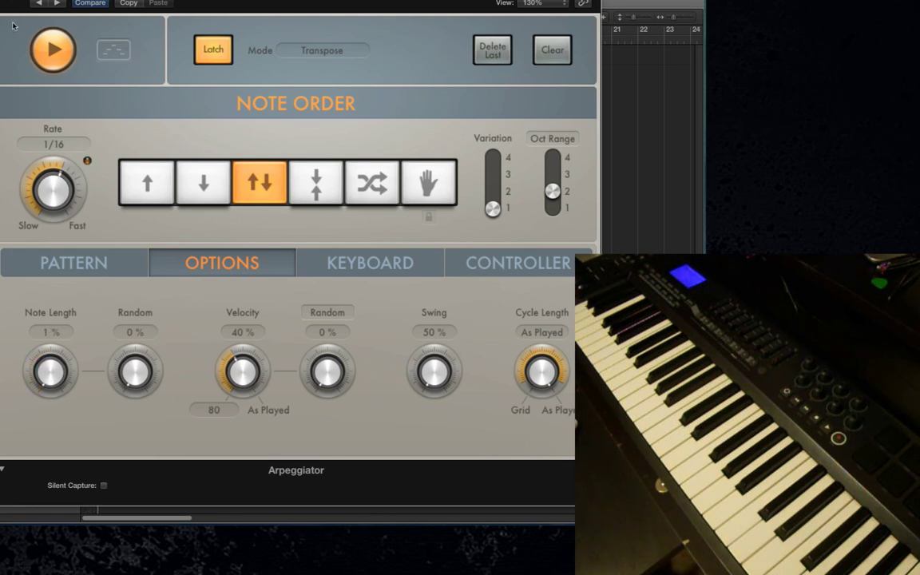
pyautogui.click(57, 46)
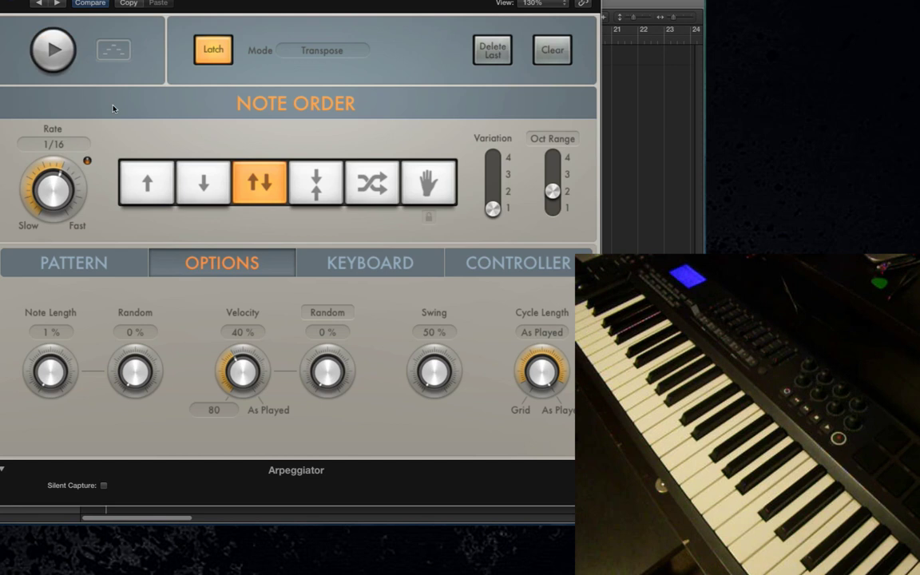
# - Use Learn to reassign the Note Length controller from the Mod Wheel to 72 Release Time
pyautogui.click(519, 263)
pyautogui.click(159, 341)
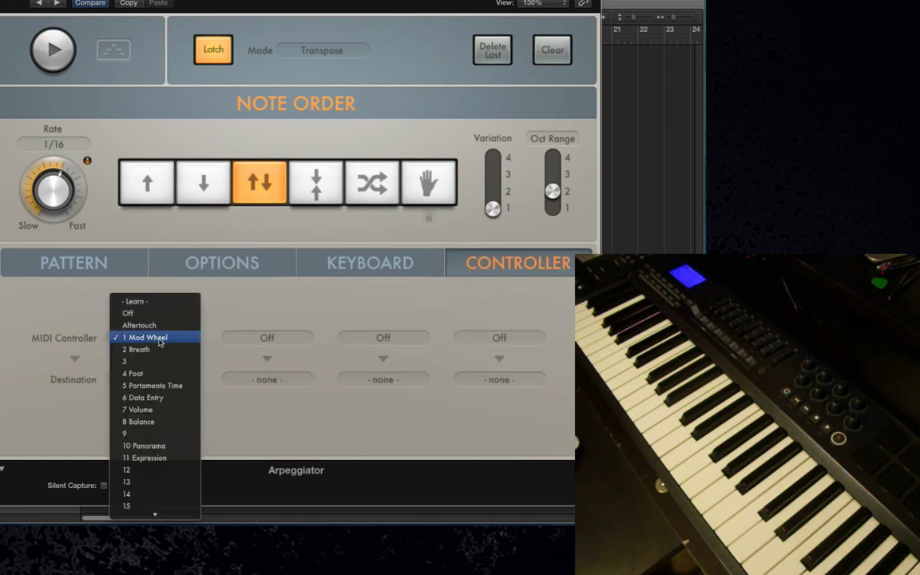
pyautogui.click(219, 310)
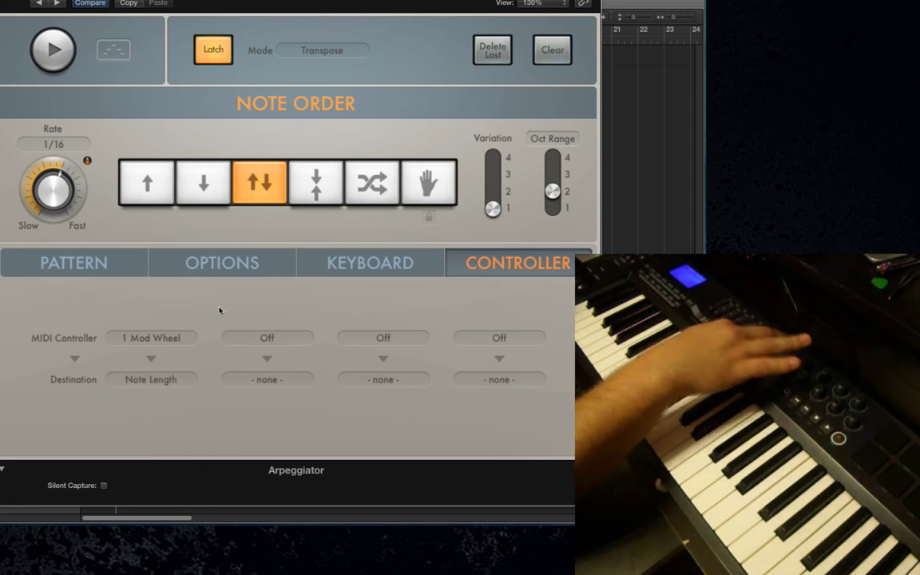
pyautogui.click(154, 339)
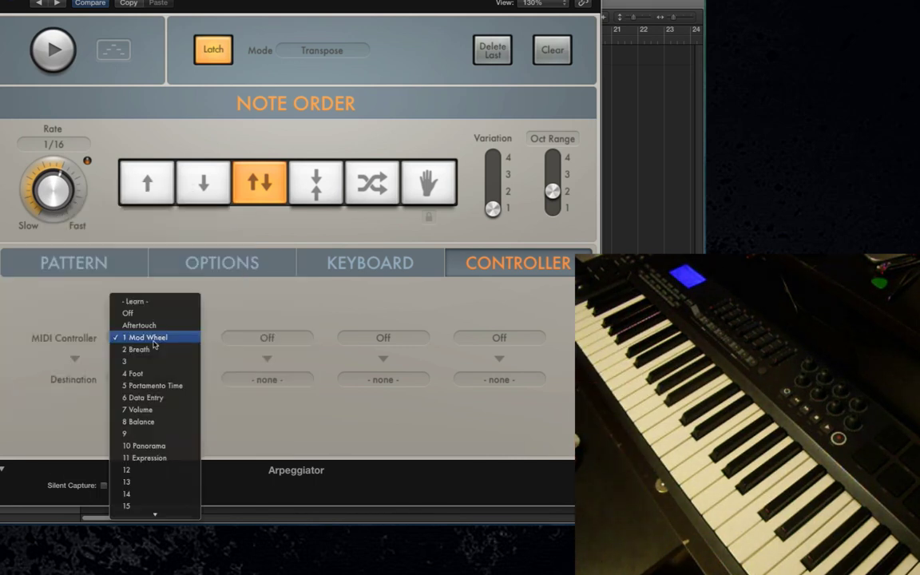
pyautogui.click(140, 302)
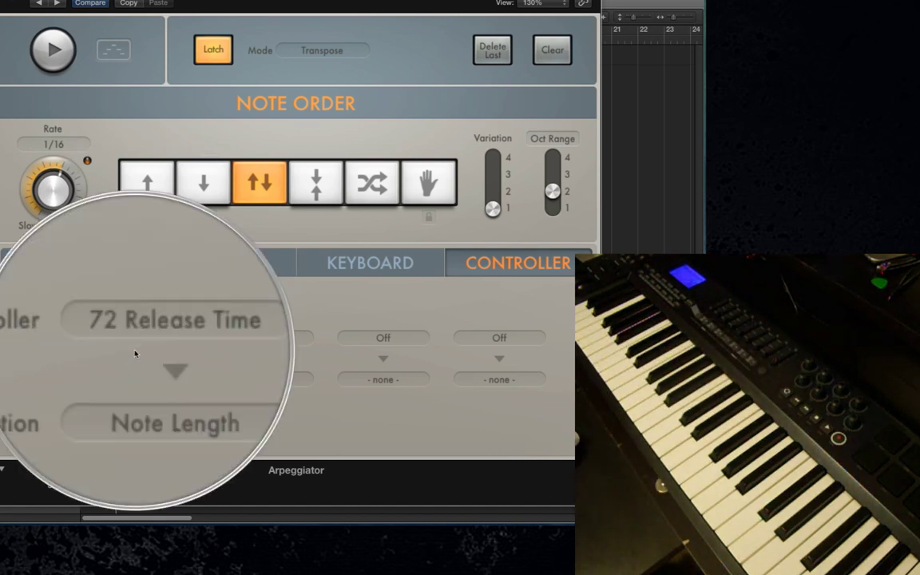
# - Test the learned controller on Note Length in the options, set it to 27 %, and briefly start and stop the arpeggiator
pyautogui.click(112, 263)
pyautogui.click(191, 262)
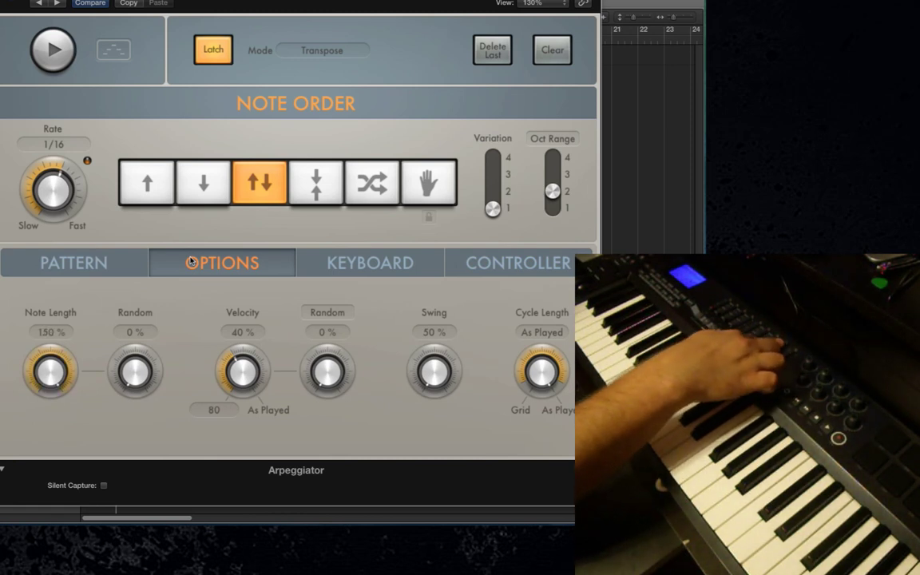
pyautogui.click(40, 51)
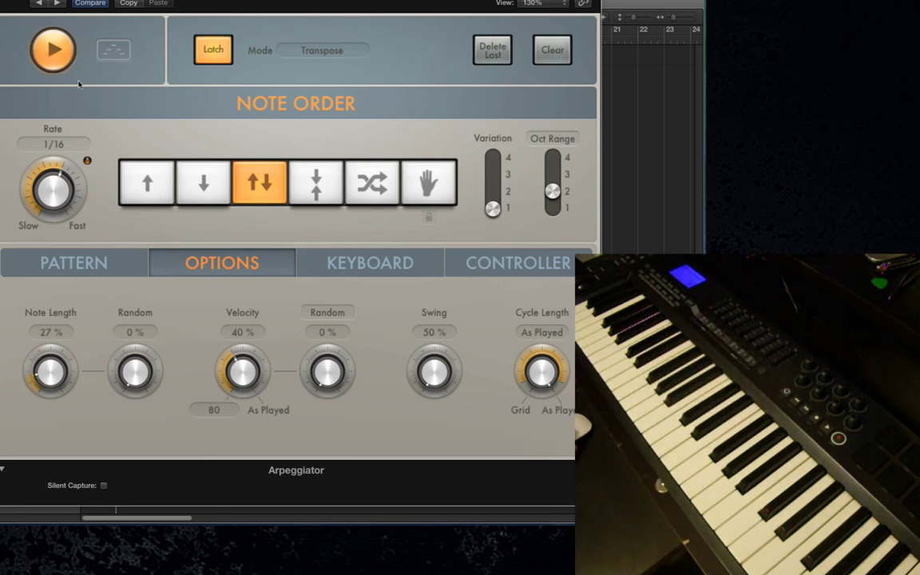
pyautogui.click(55, 64)
# - Run the arpeggiator with a three-note chord, lower Note Length to 1 % with the assigned controller, and stop playback
pyautogui.click(88, 262)
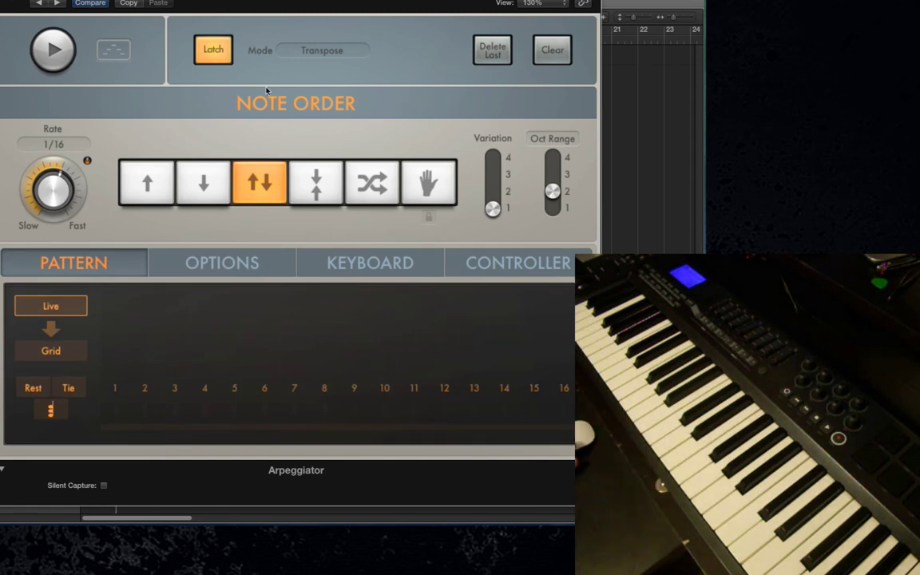
pyautogui.click(62, 48)
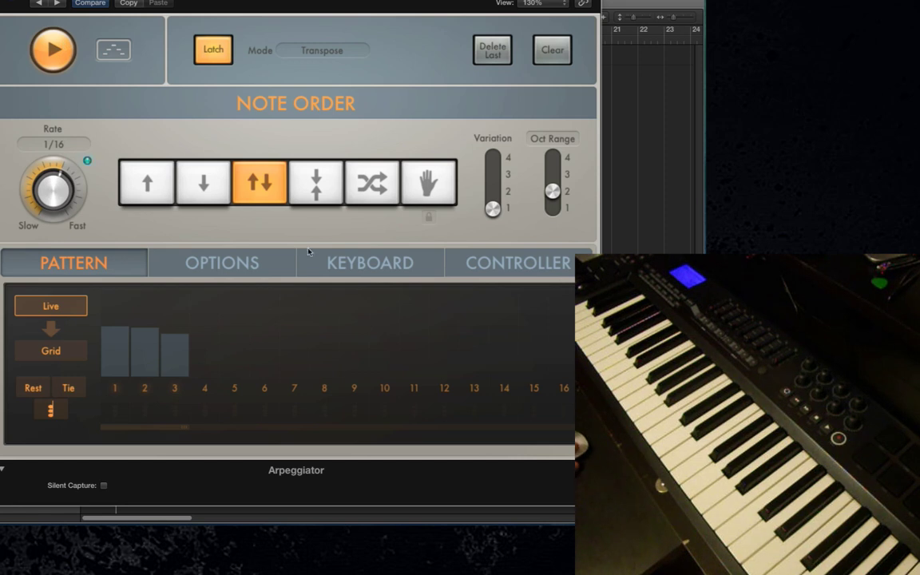
pyautogui.click(511, 263)
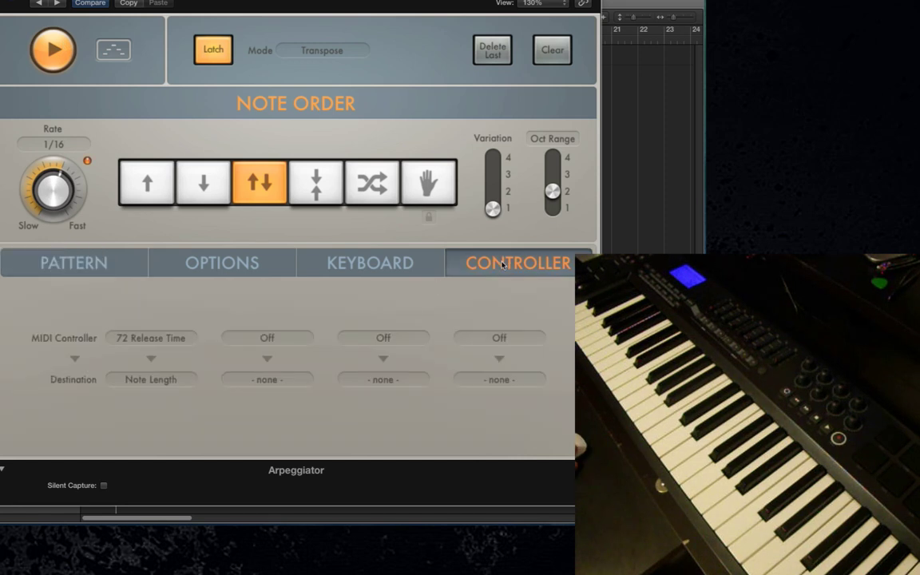
pyautogui.click(206, 268)
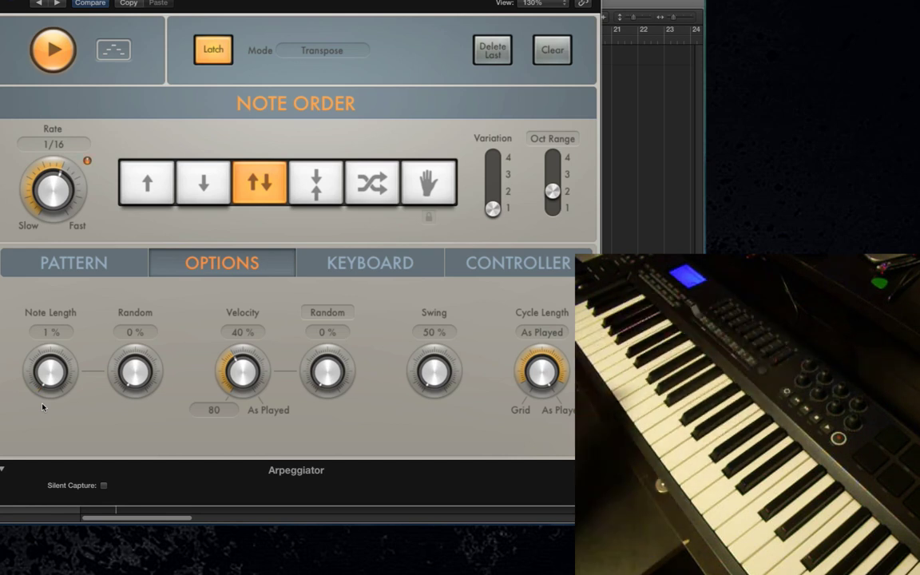
pyautogui.click(48, 52)
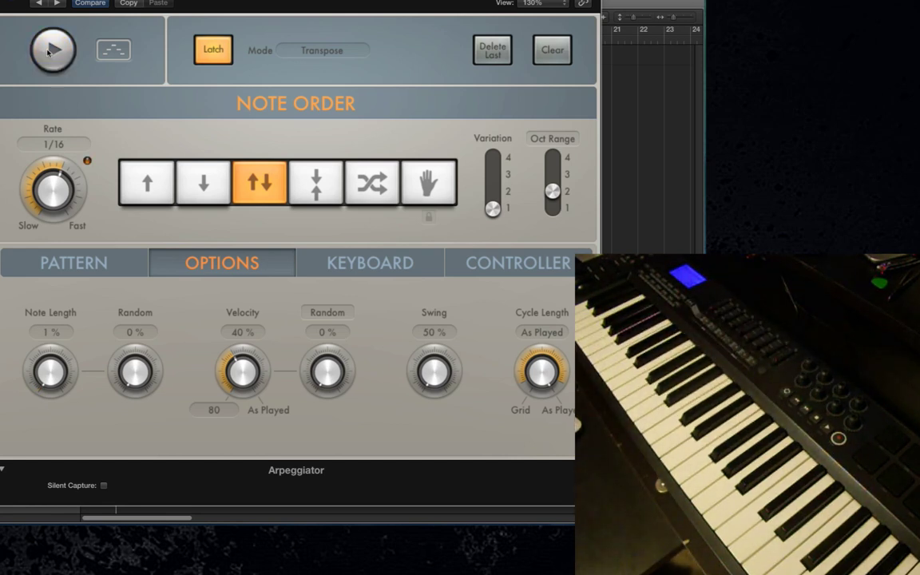